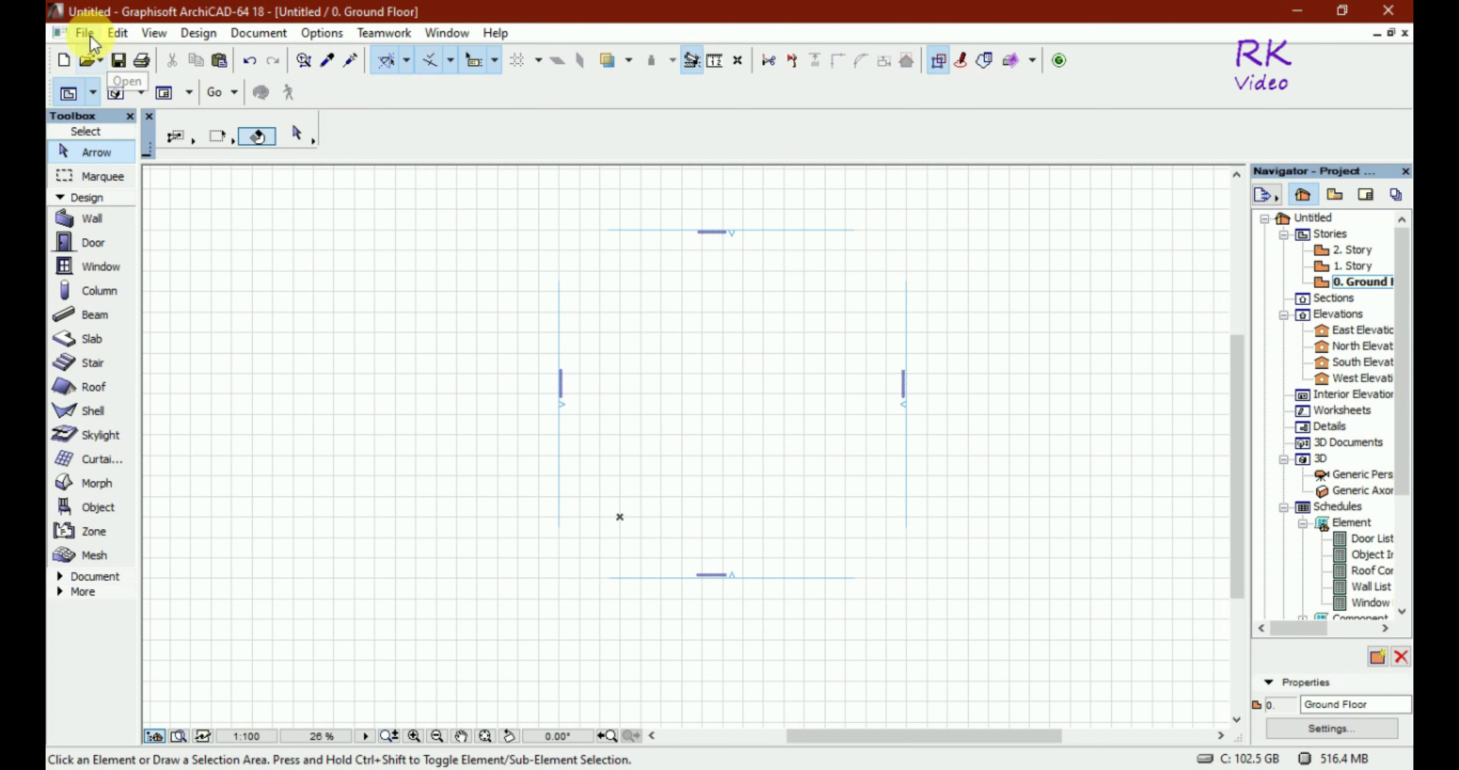
Step: Choose the DWG drawing C01-12-BDLV-TEU CF-PID-12-00 from the teu polishing folder as the file to merge into the project
mouse_move(250, 291)
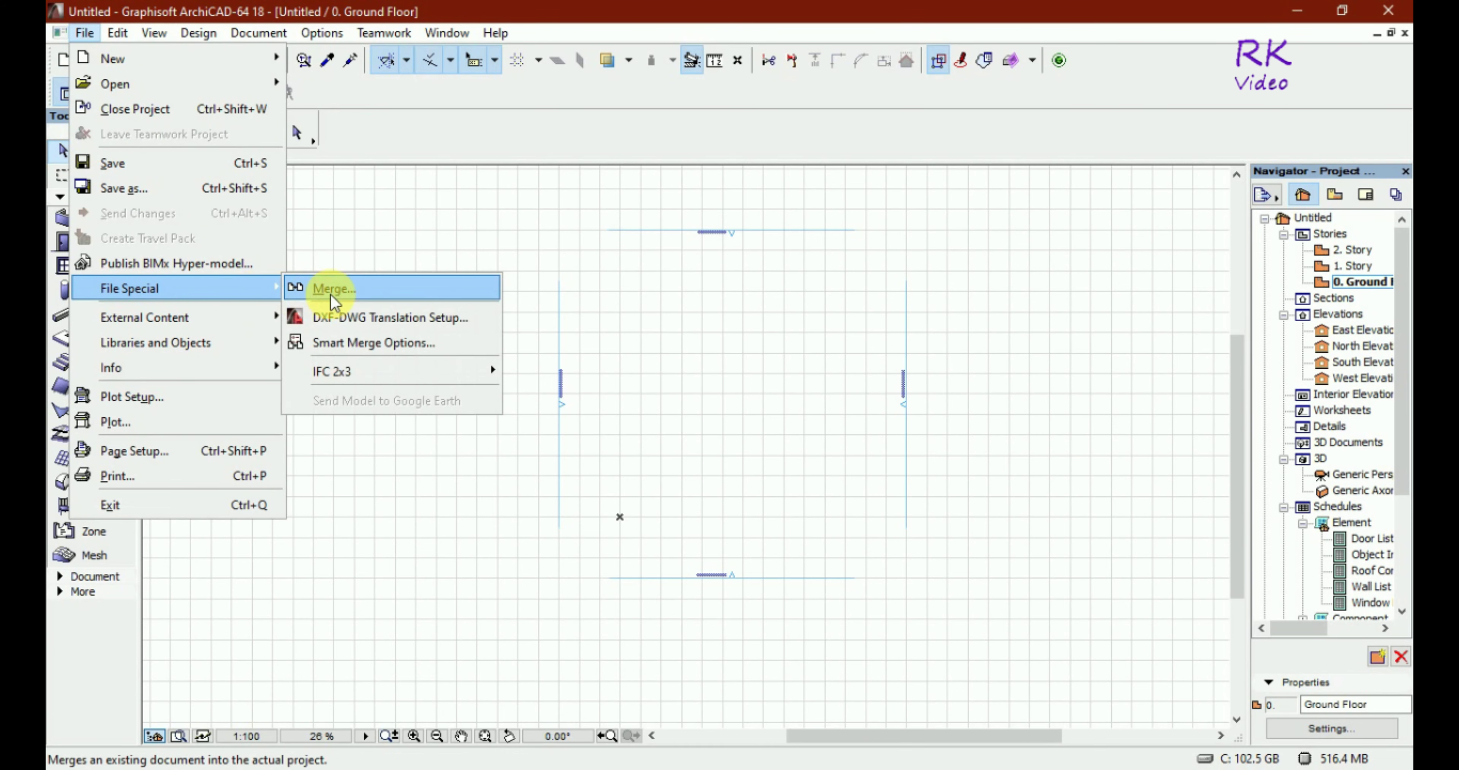
click(335, 291)
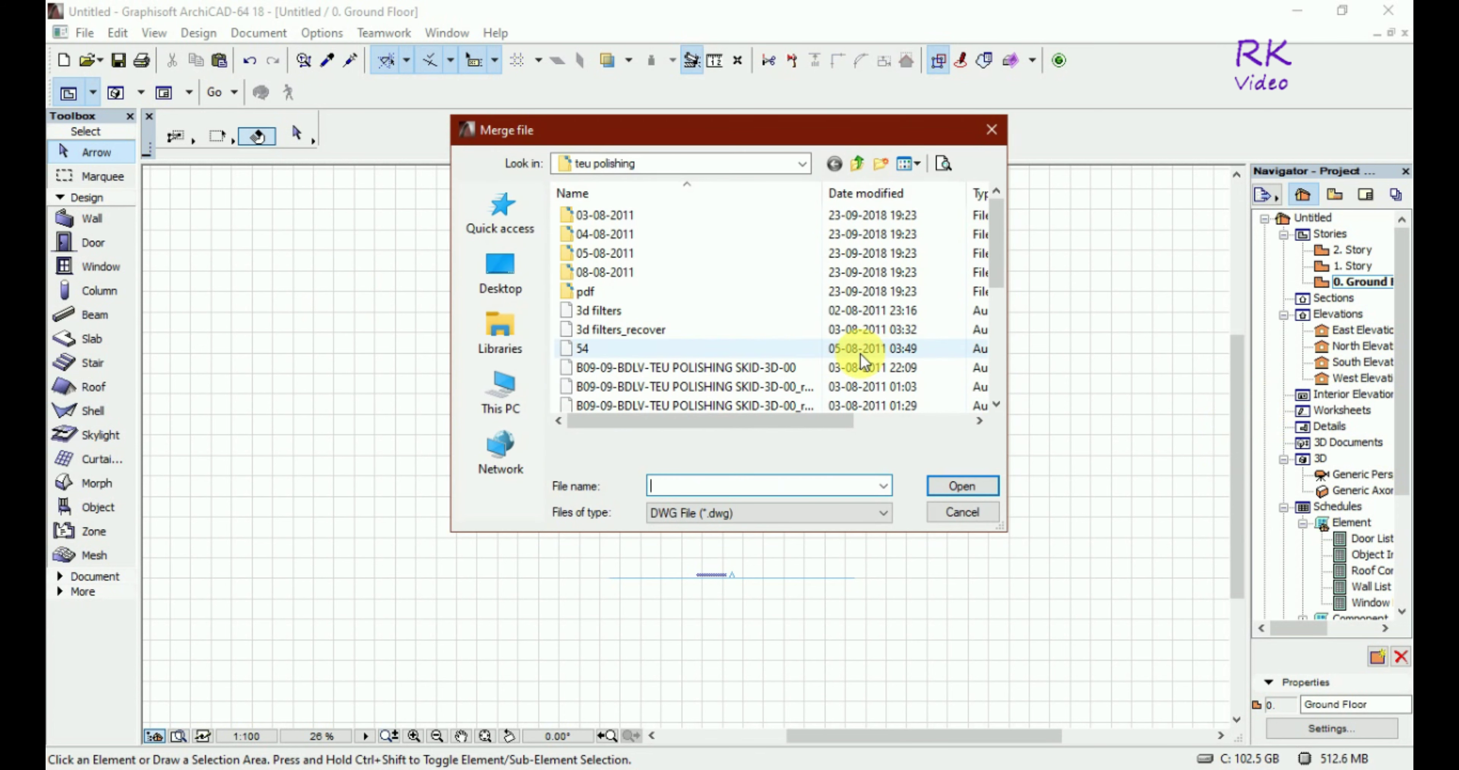
scroll(818, 348, down, 4)
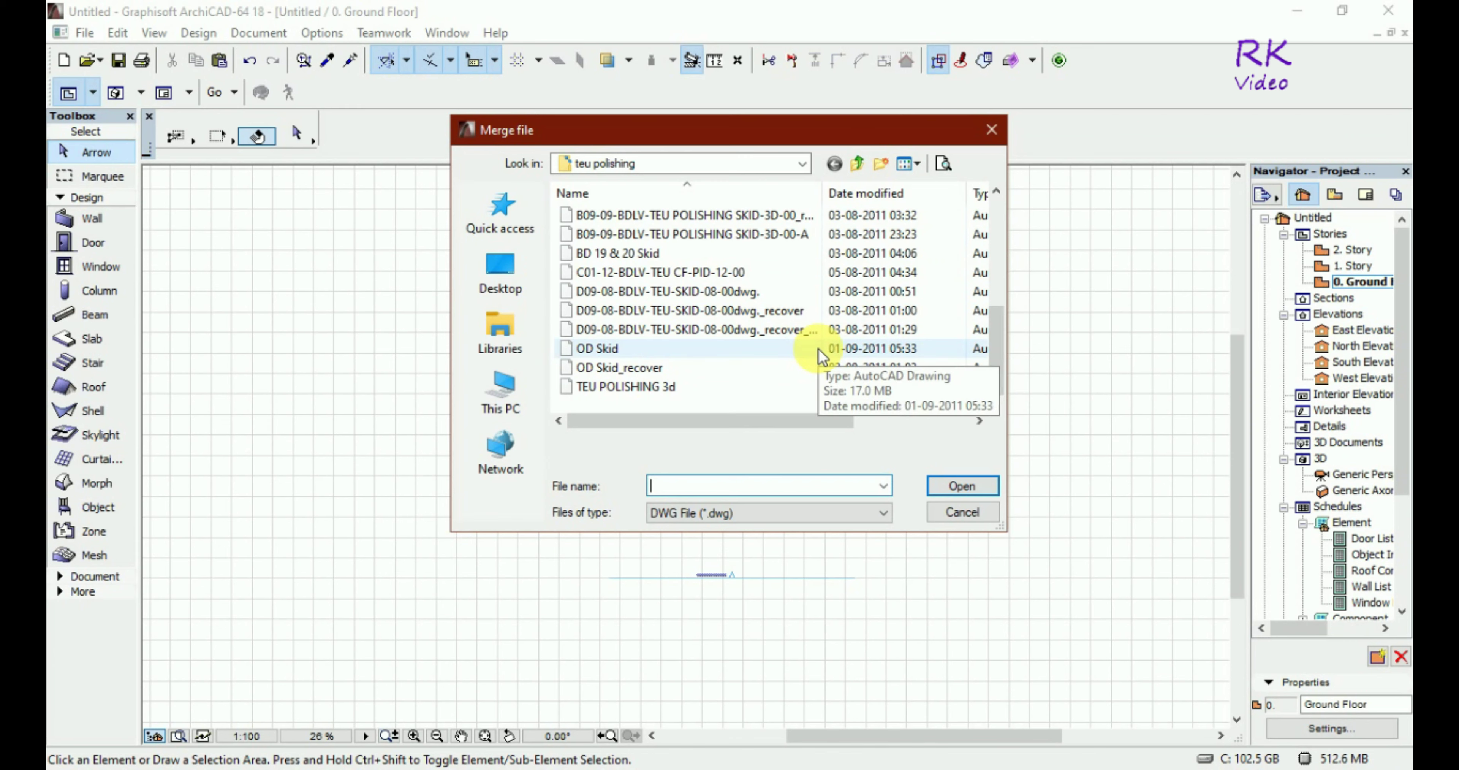
click(659, 274)
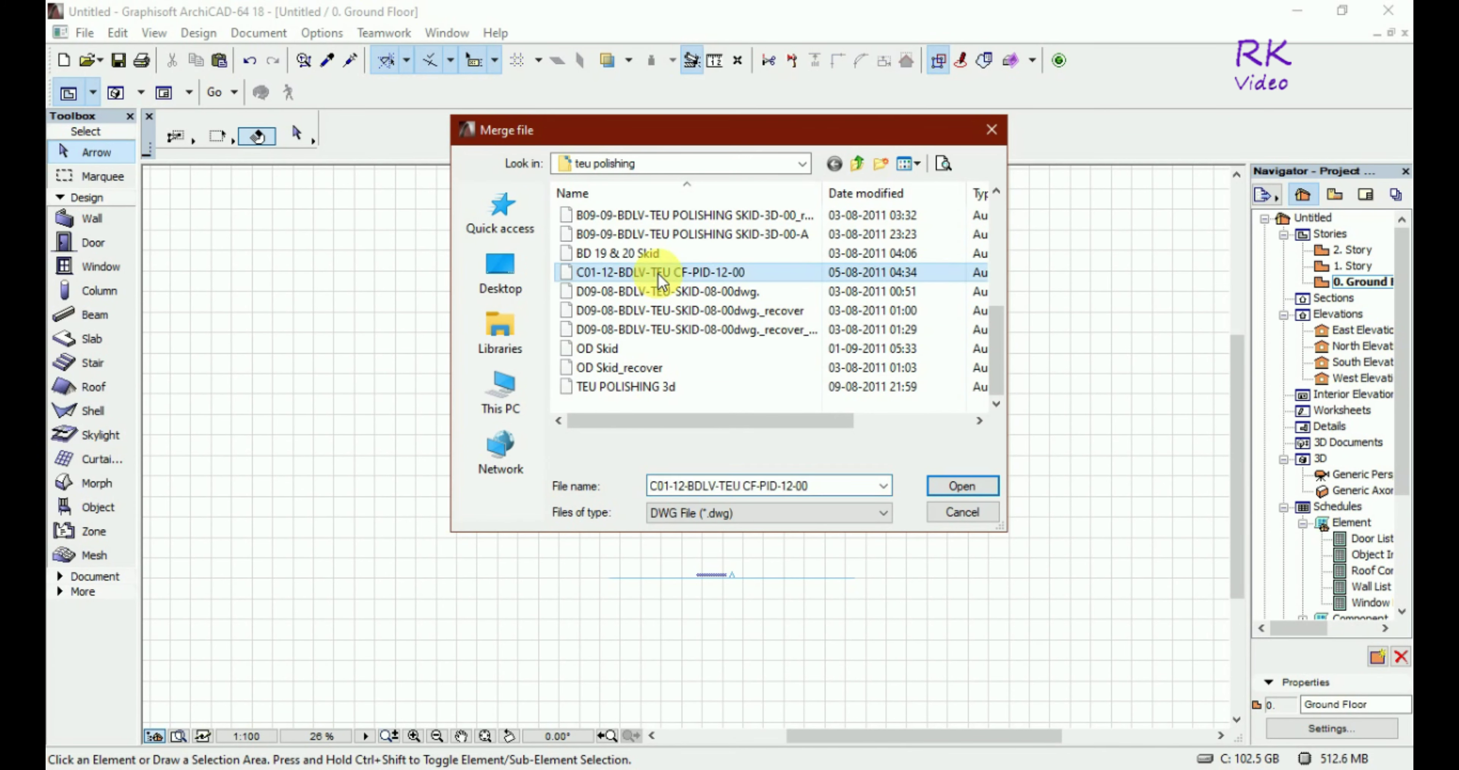
click(956, 487)
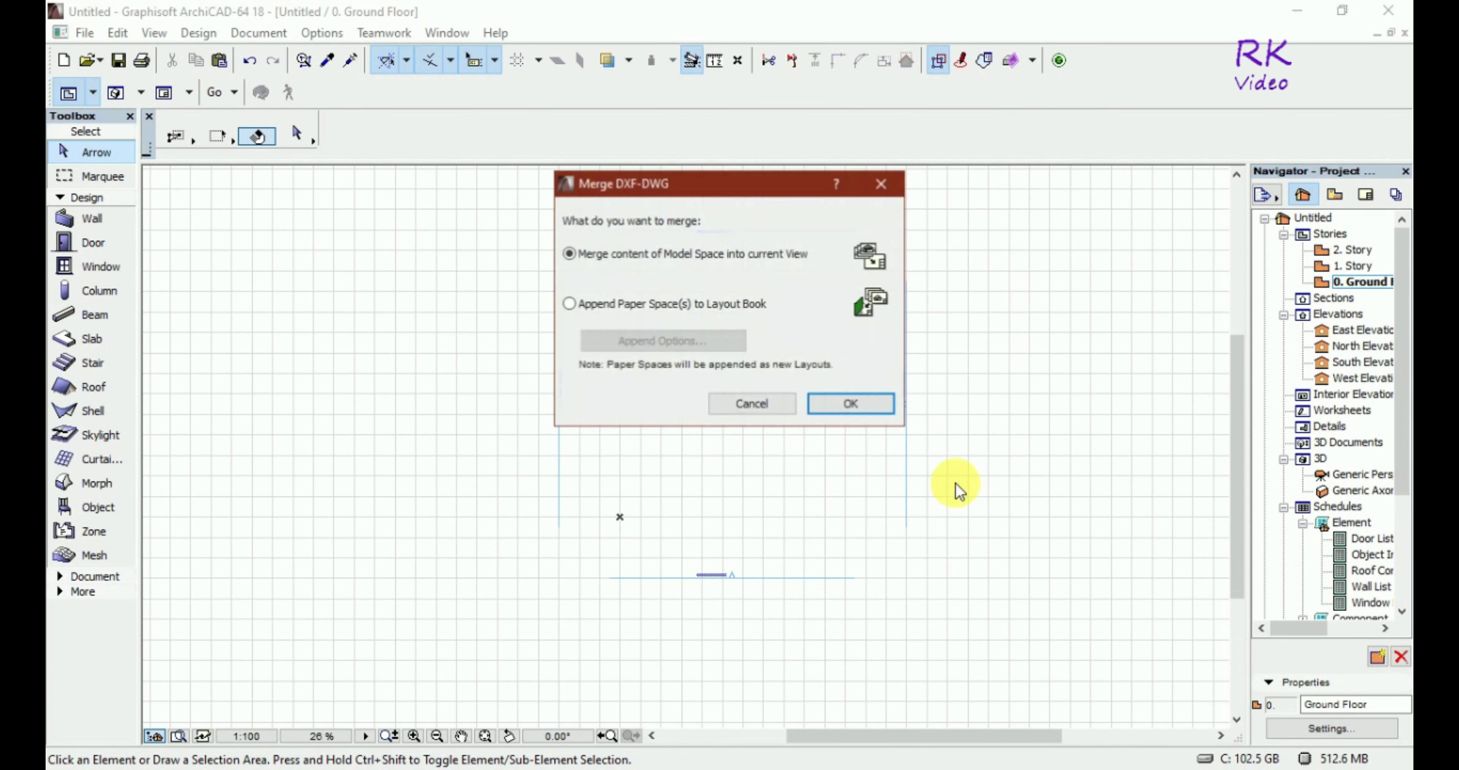
Step: Merge the drawing's model space into the current view with the 02 For editable import translator, placing it on the plan with all layers included
click(856, 401)
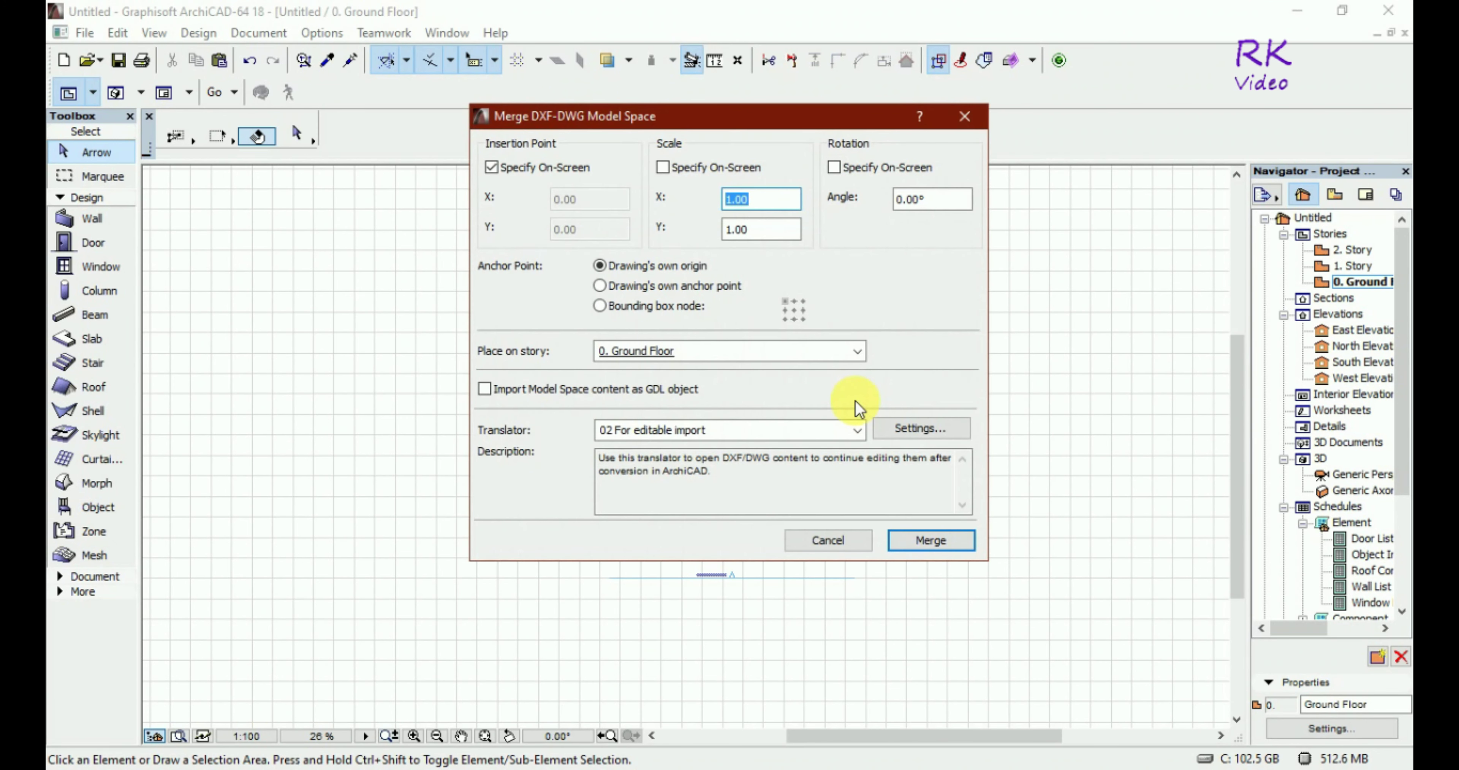
click(930, 540)
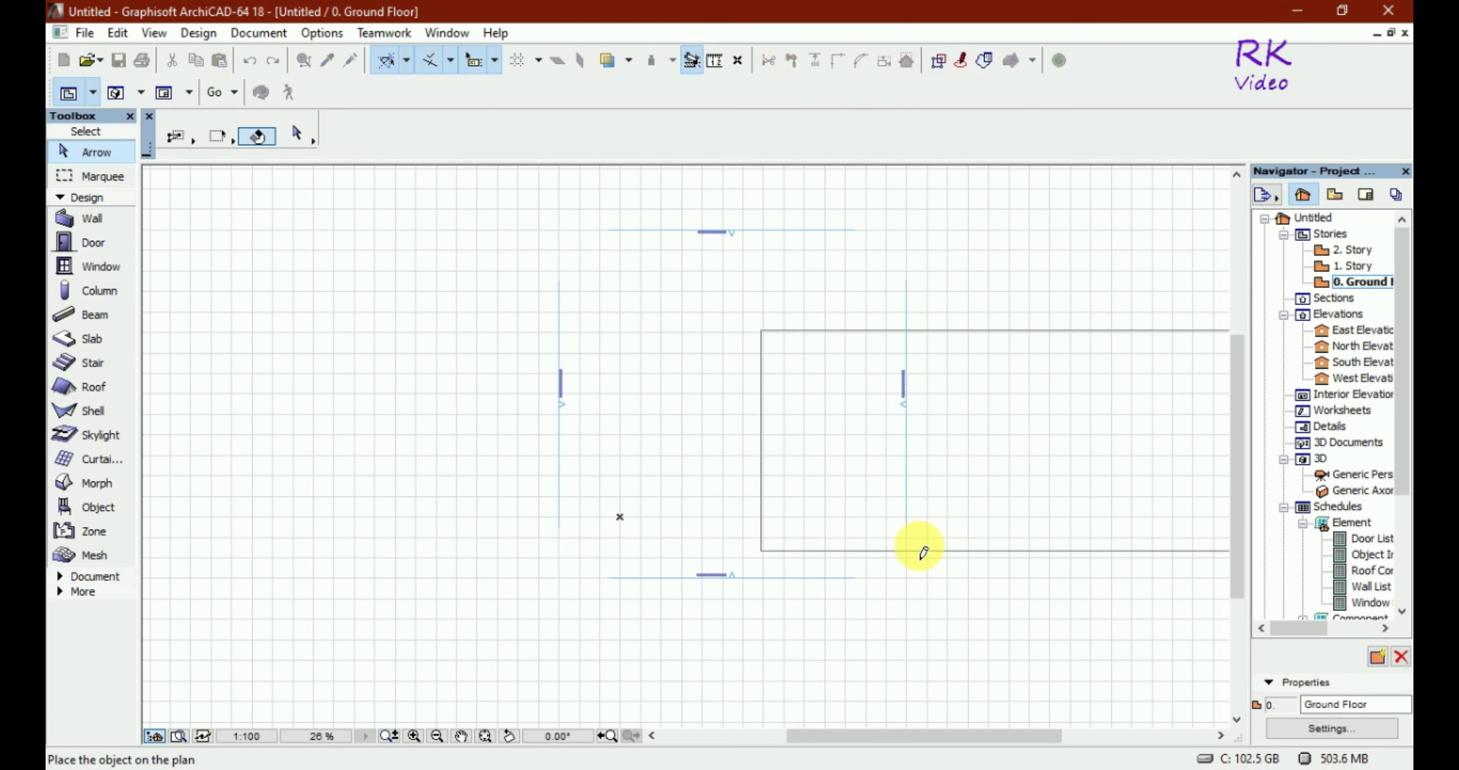
click(746, 457)
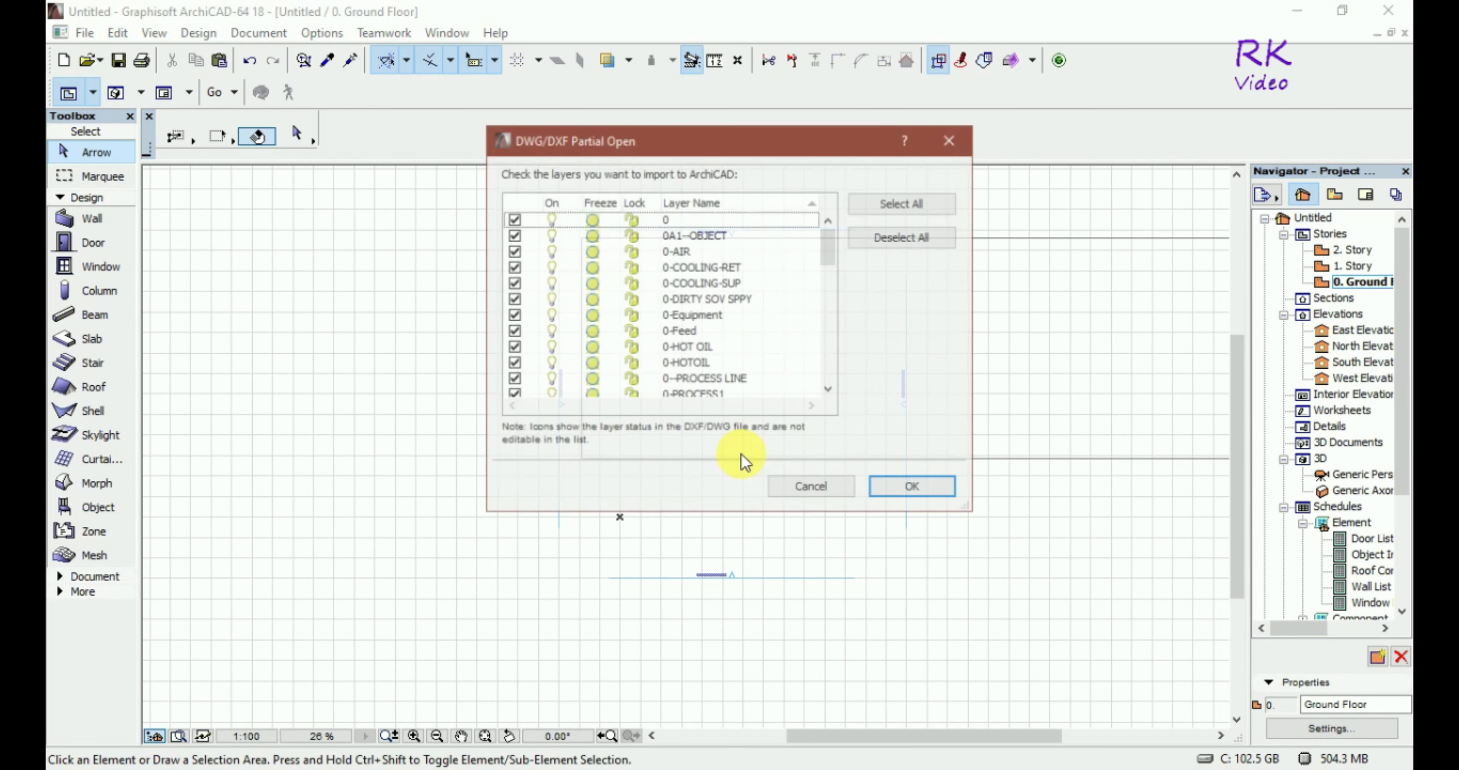
click(928, 209)
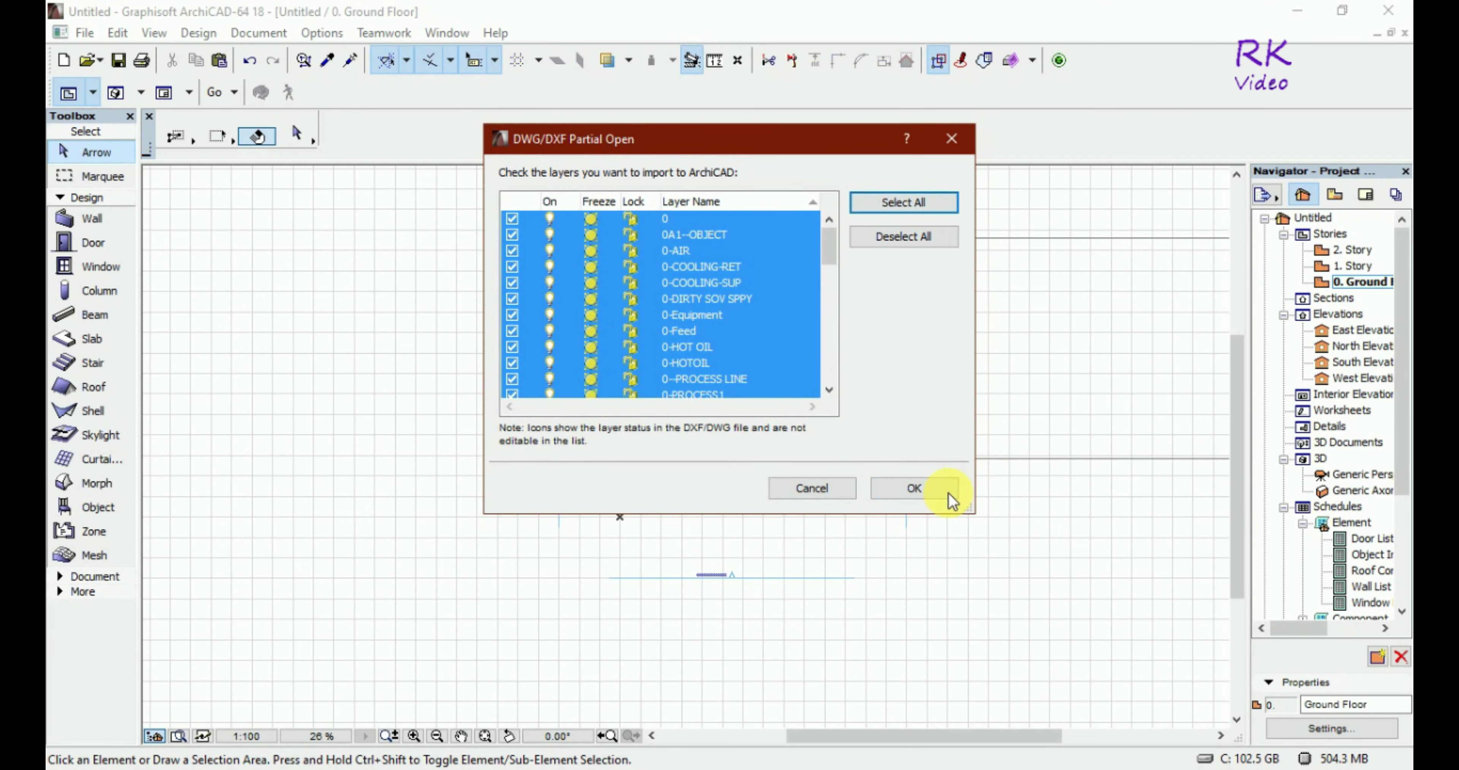
click(923, 488)
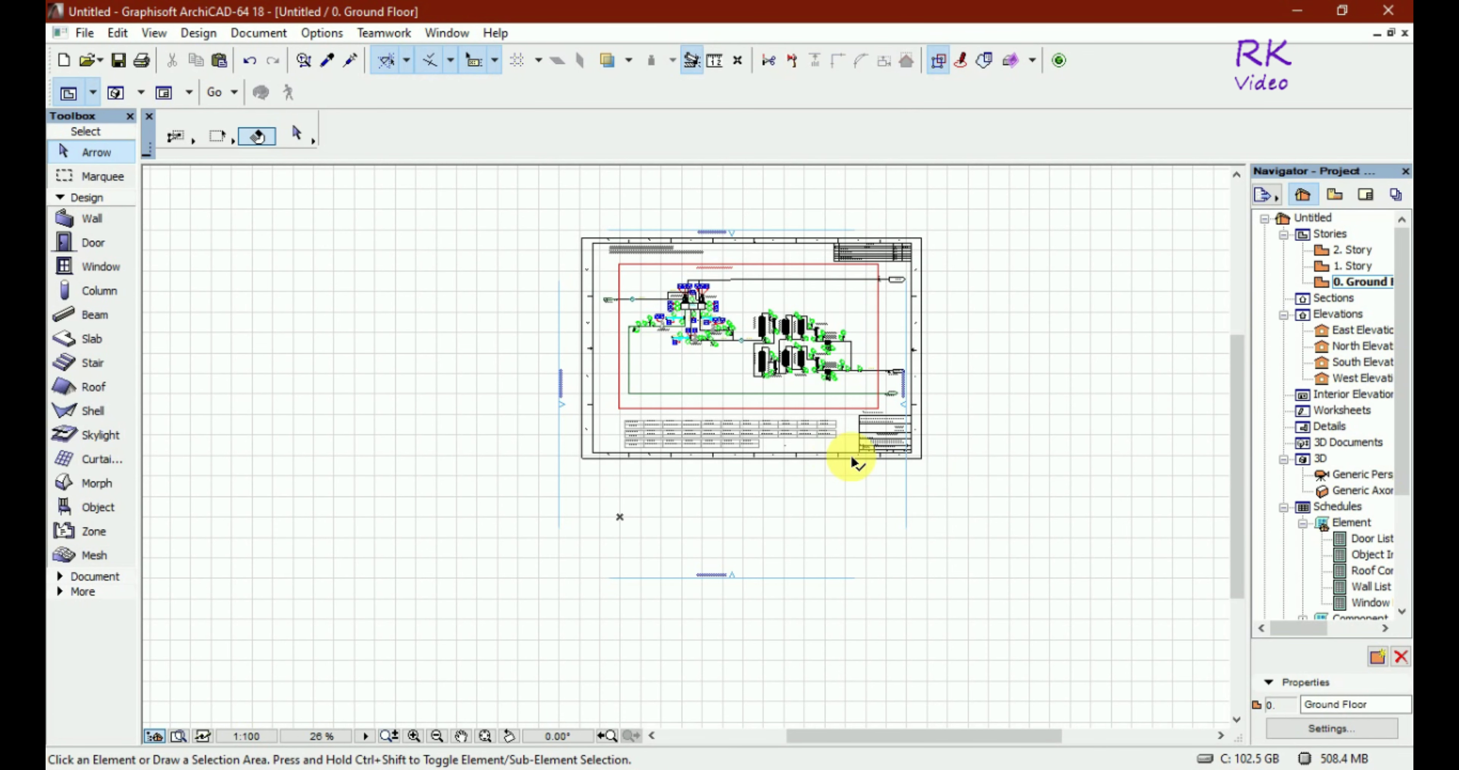
Step: Test selecting a single border line of the imported drawing, deselect it, and turn off Suspend Groups
scroll(857, 244, up, 1)
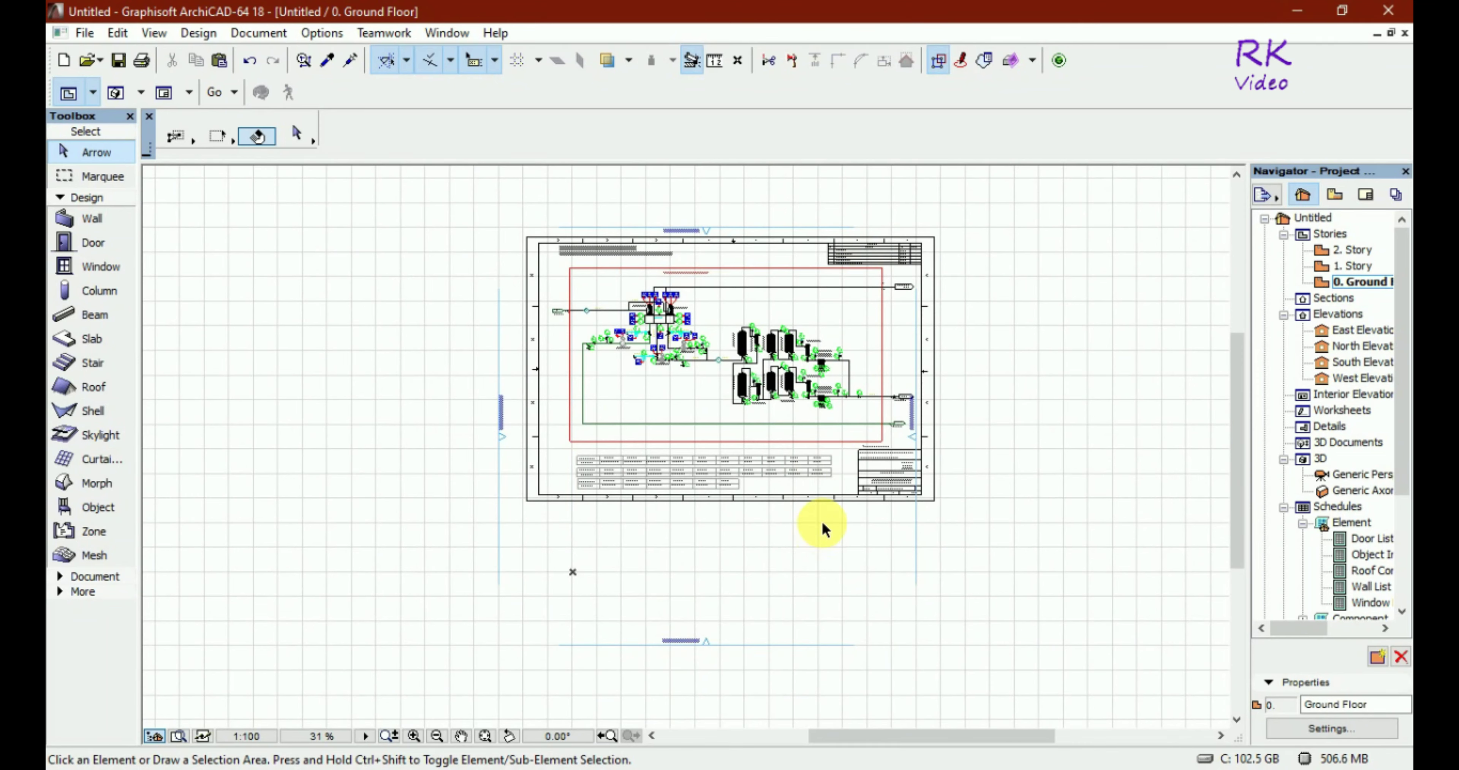
click(839, 503)
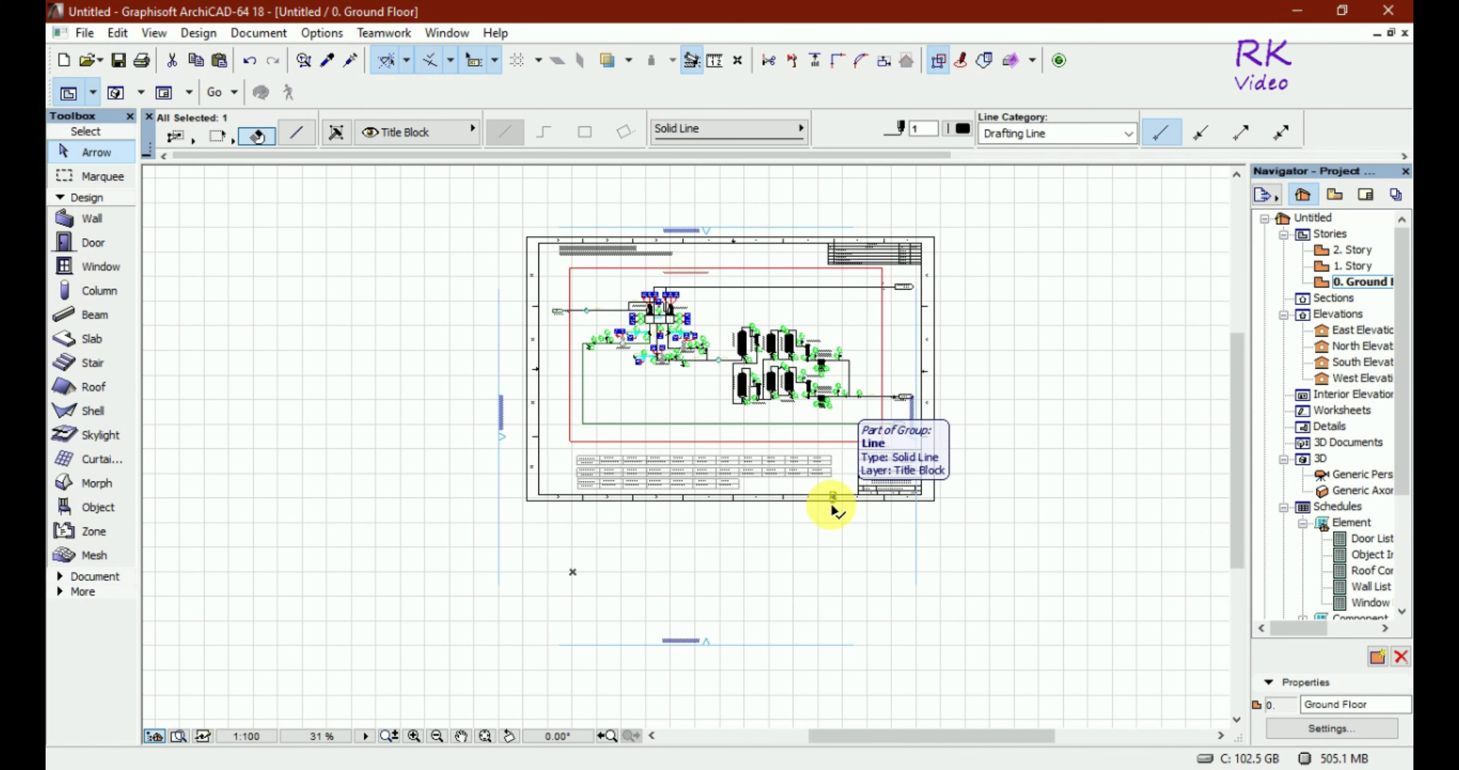
click(787, 521)
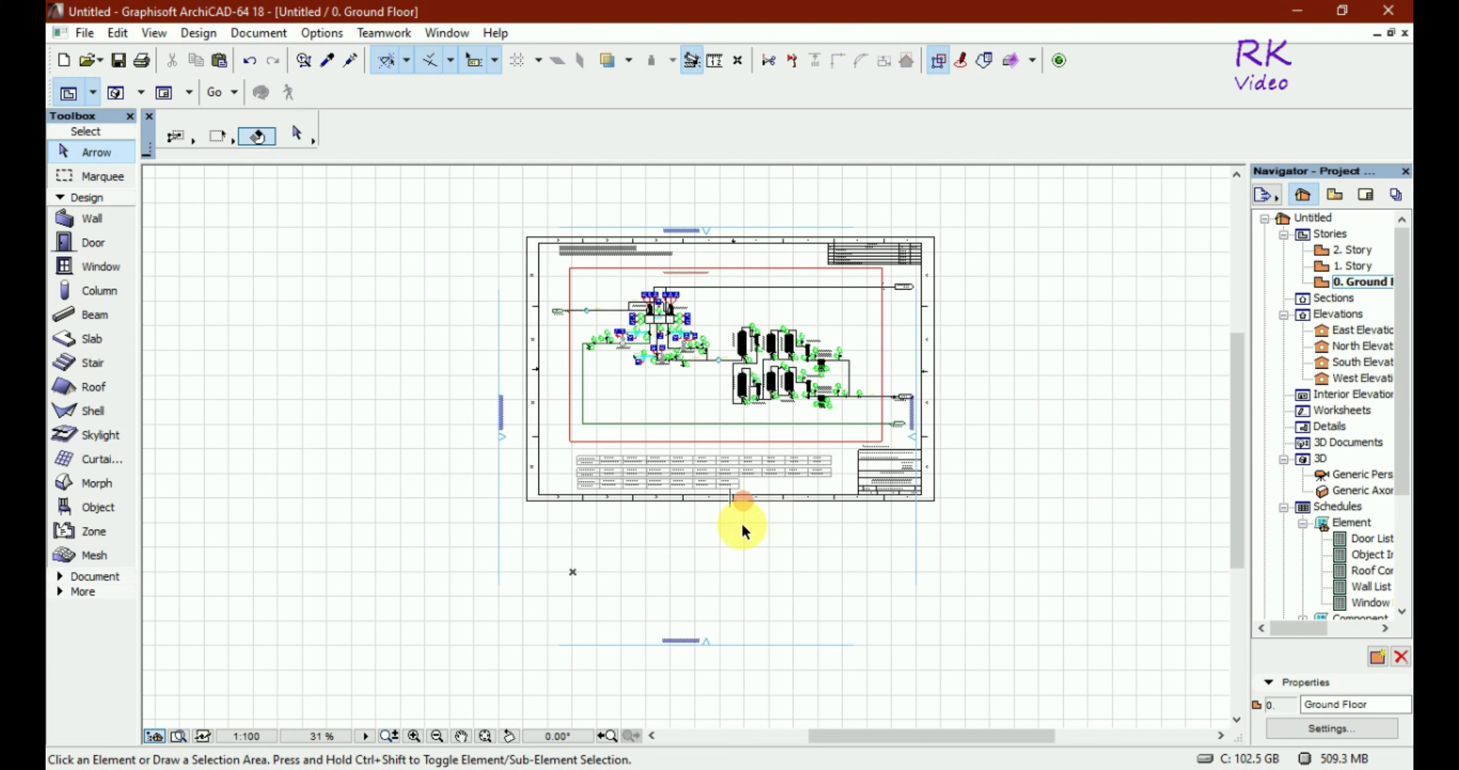
click(938, 60)
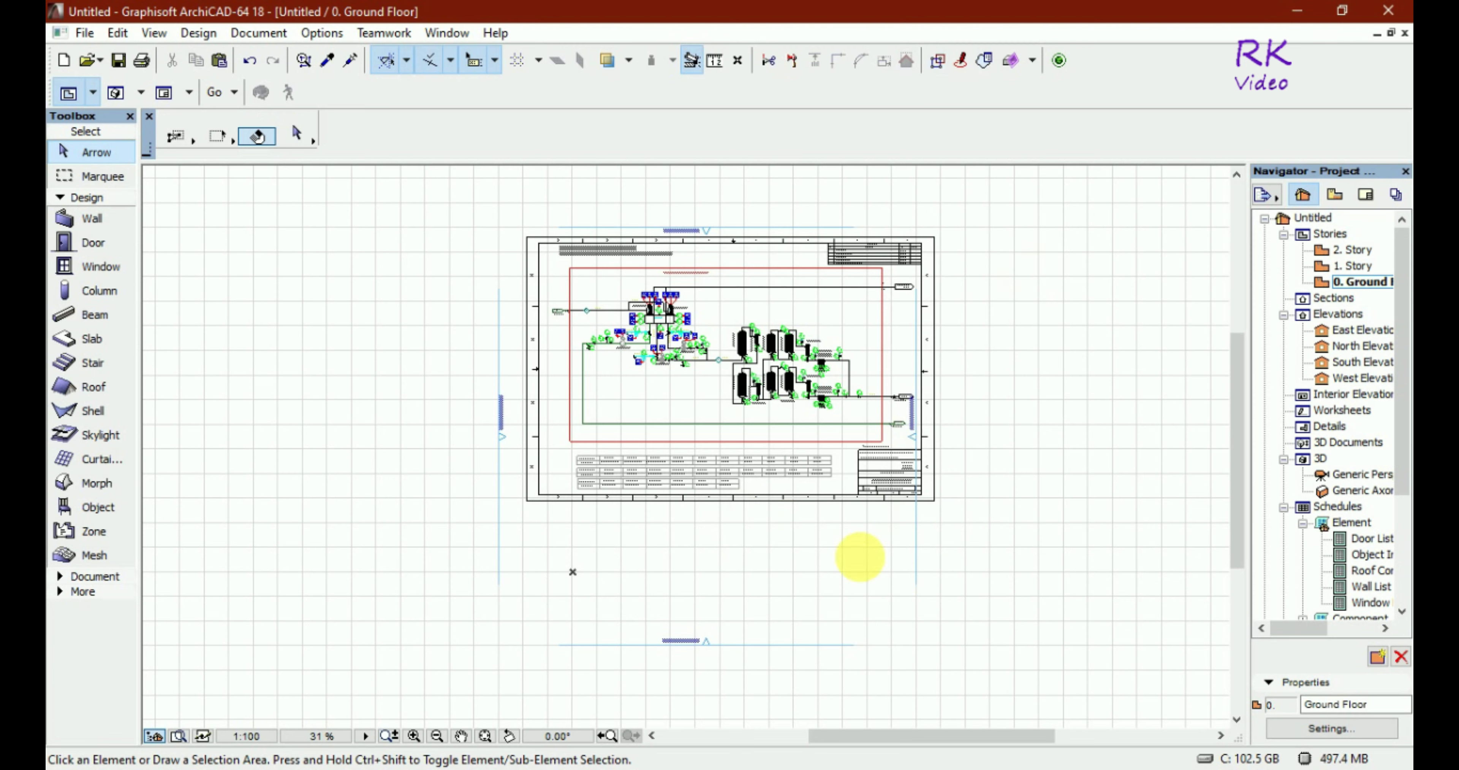
Step: Select the whole grouped drawing and move it by the lower-left corner of its border onto the project origin
click(869, 504)
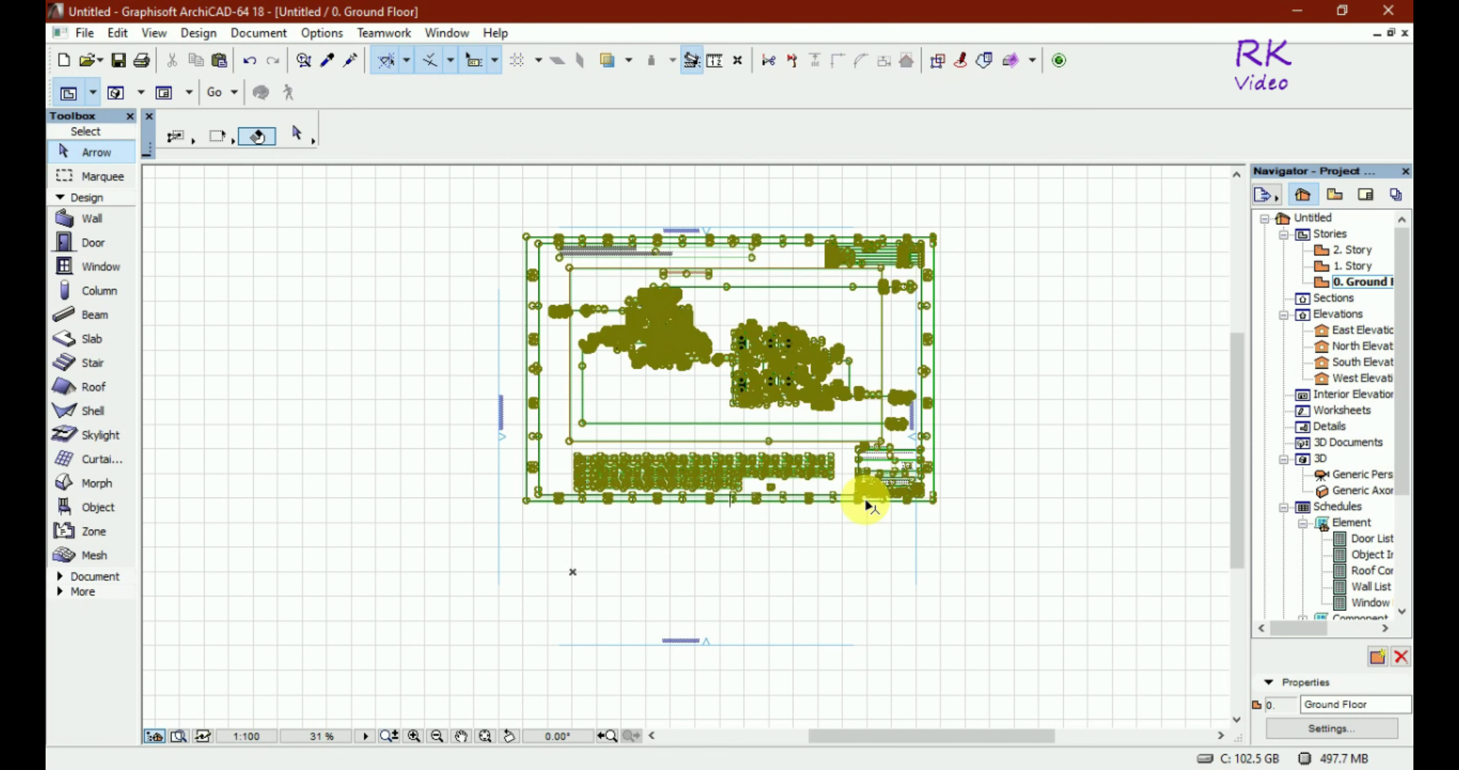
click(527, 503)
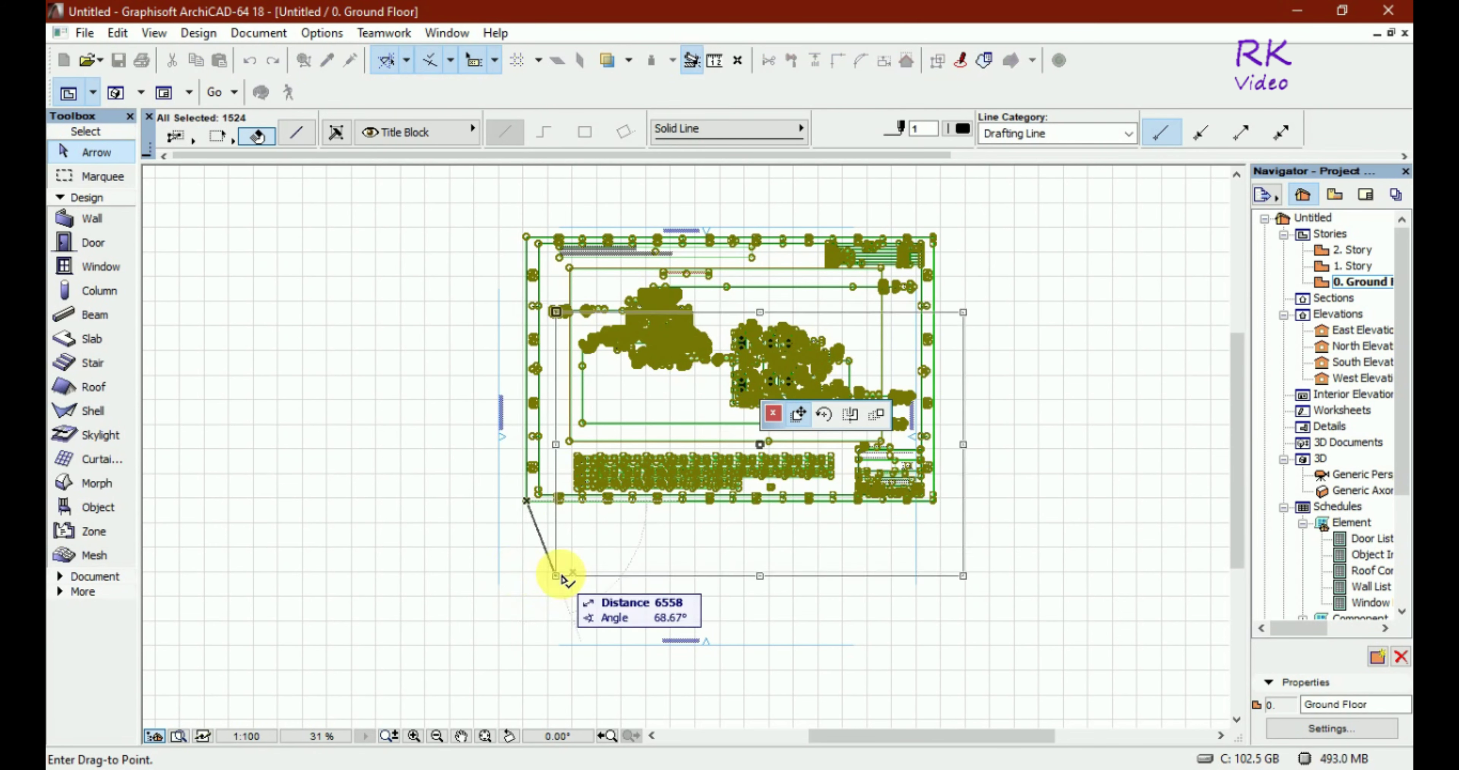
click(572, 572)
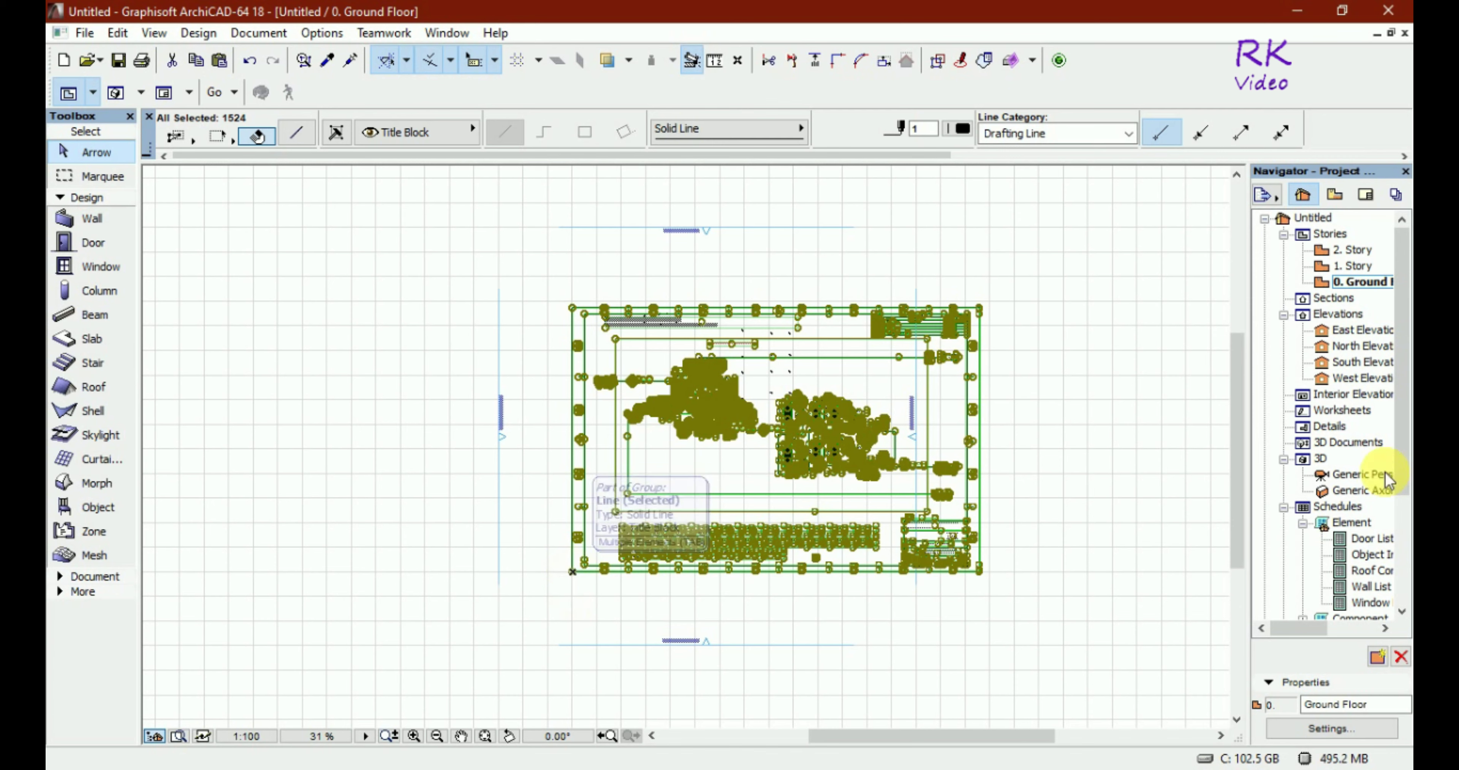
Step: Measure the length of the drawing border's top edge between its two upper corners
click(718, 61)
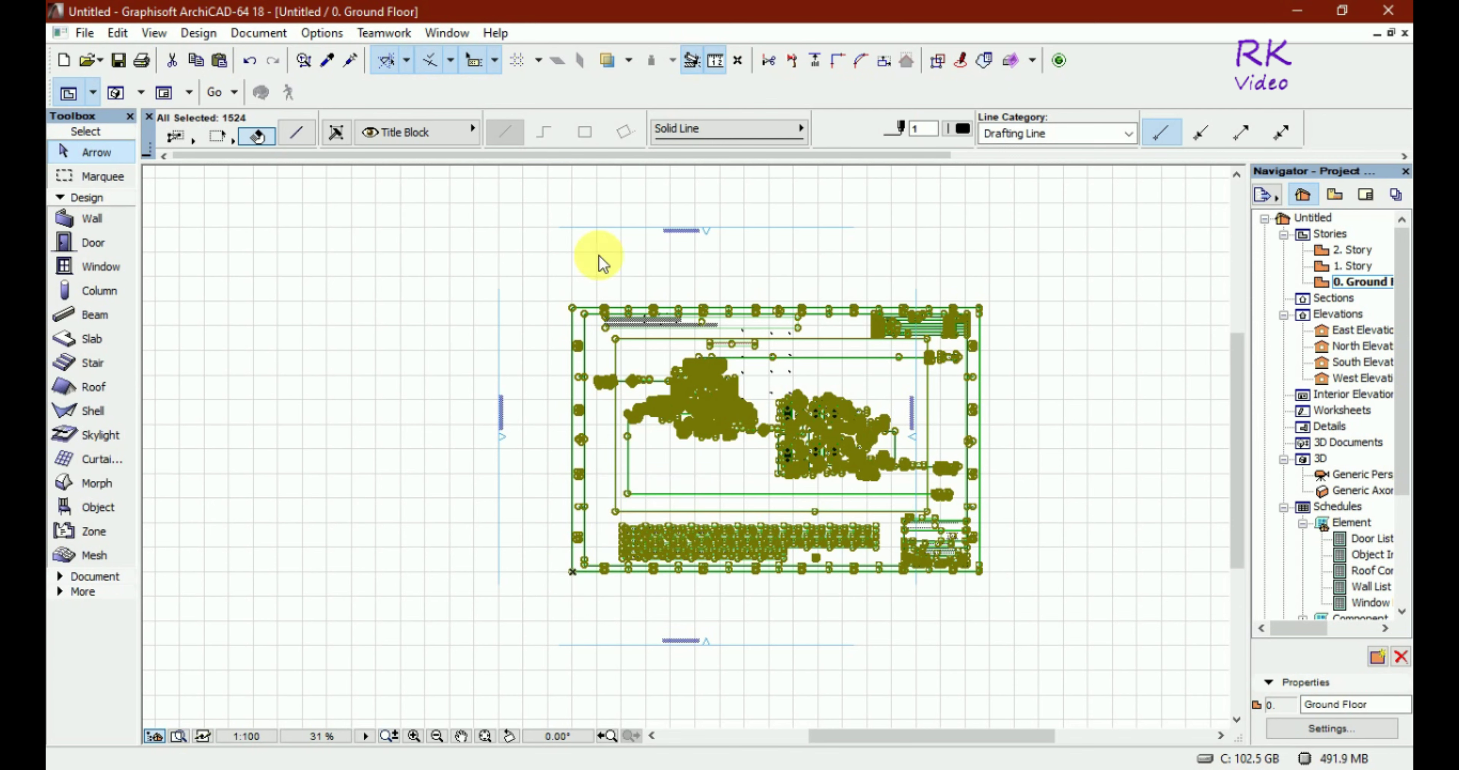
click(572, 308)
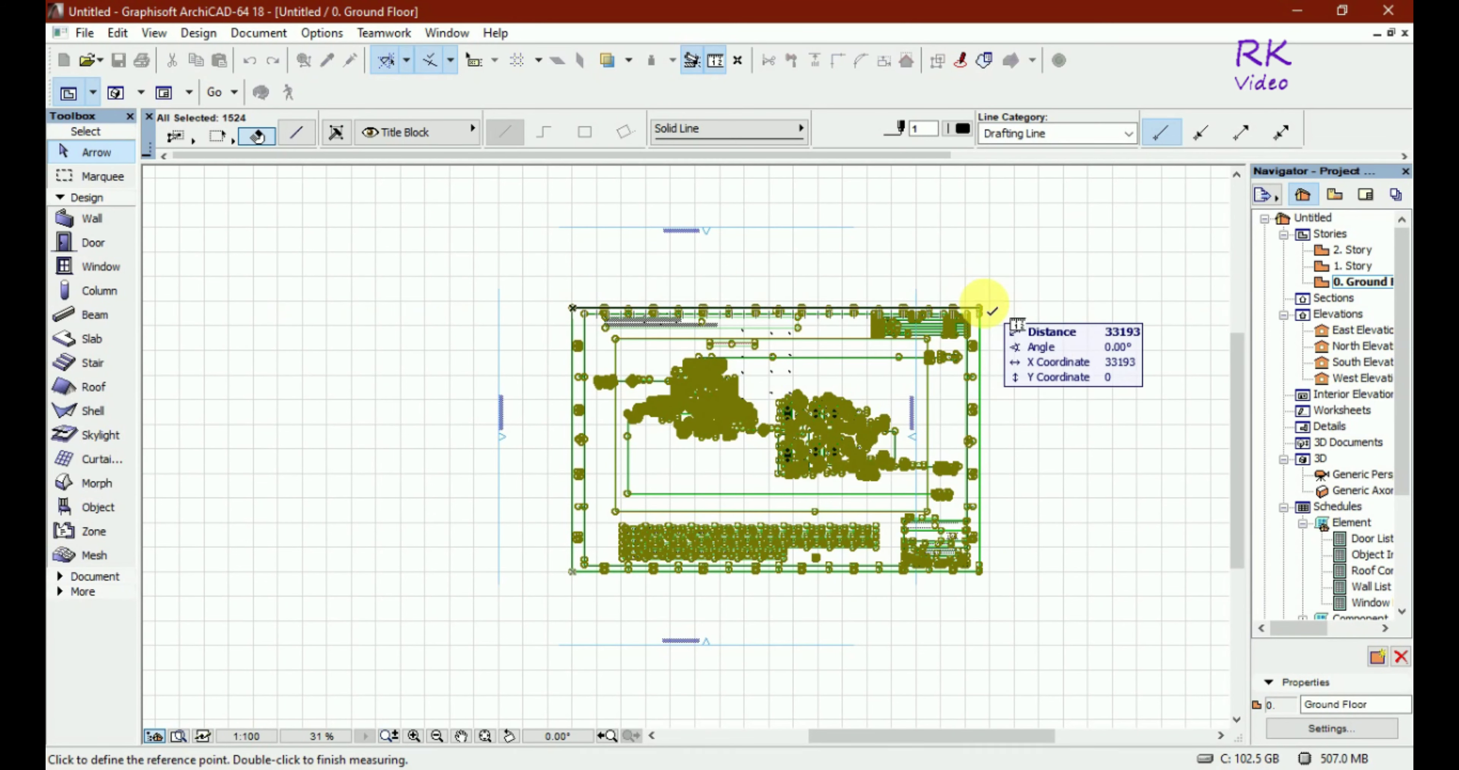
click(986, 309)
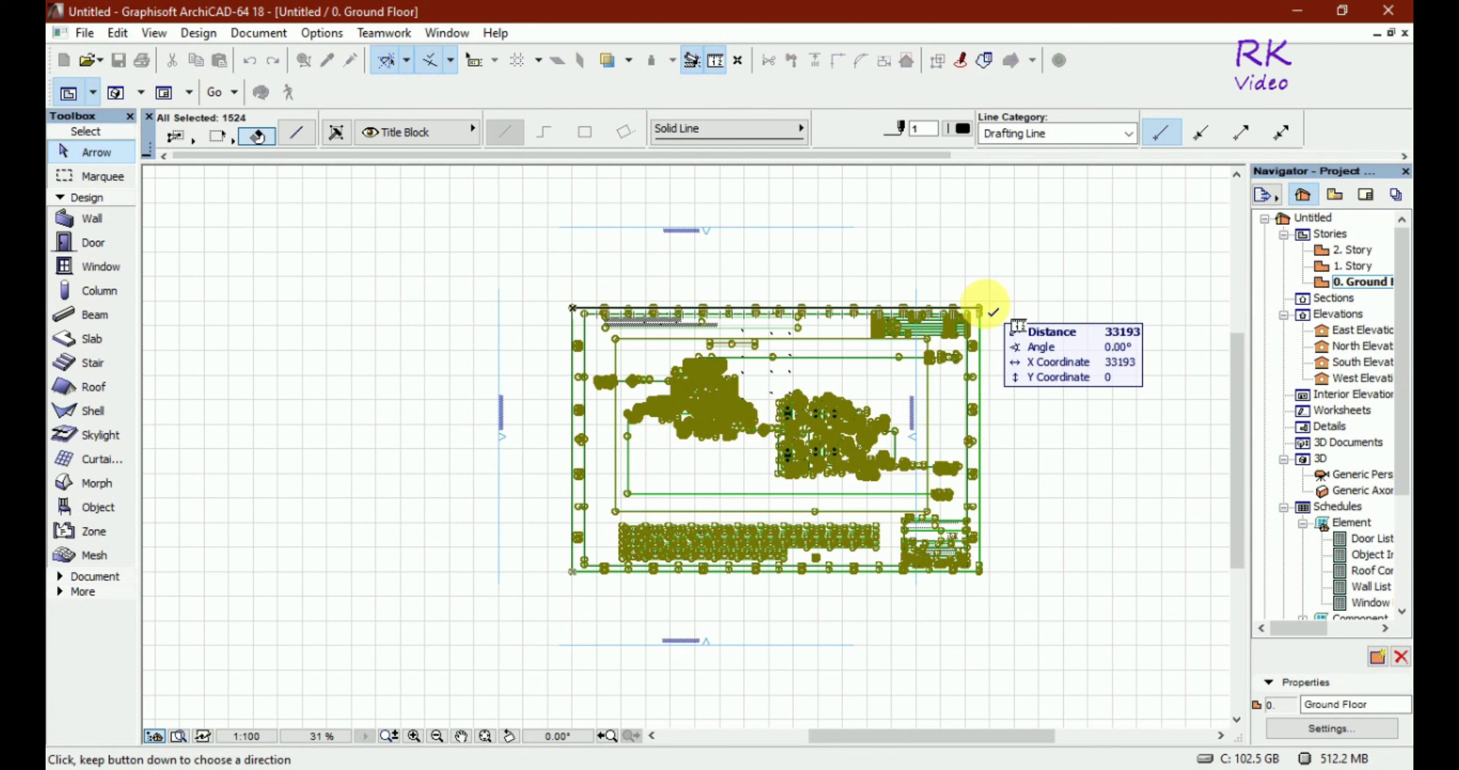
click(990, 310)
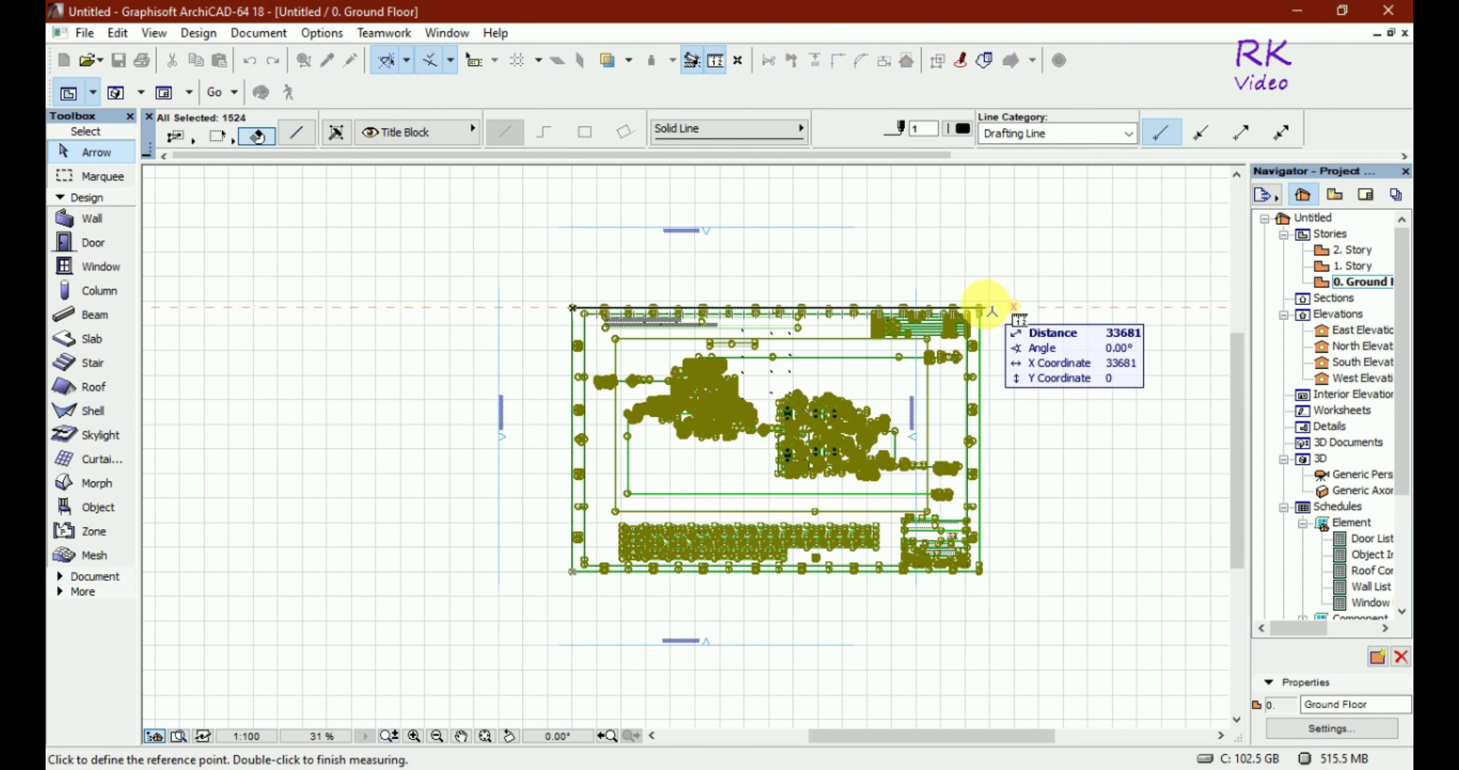
key(Escape)
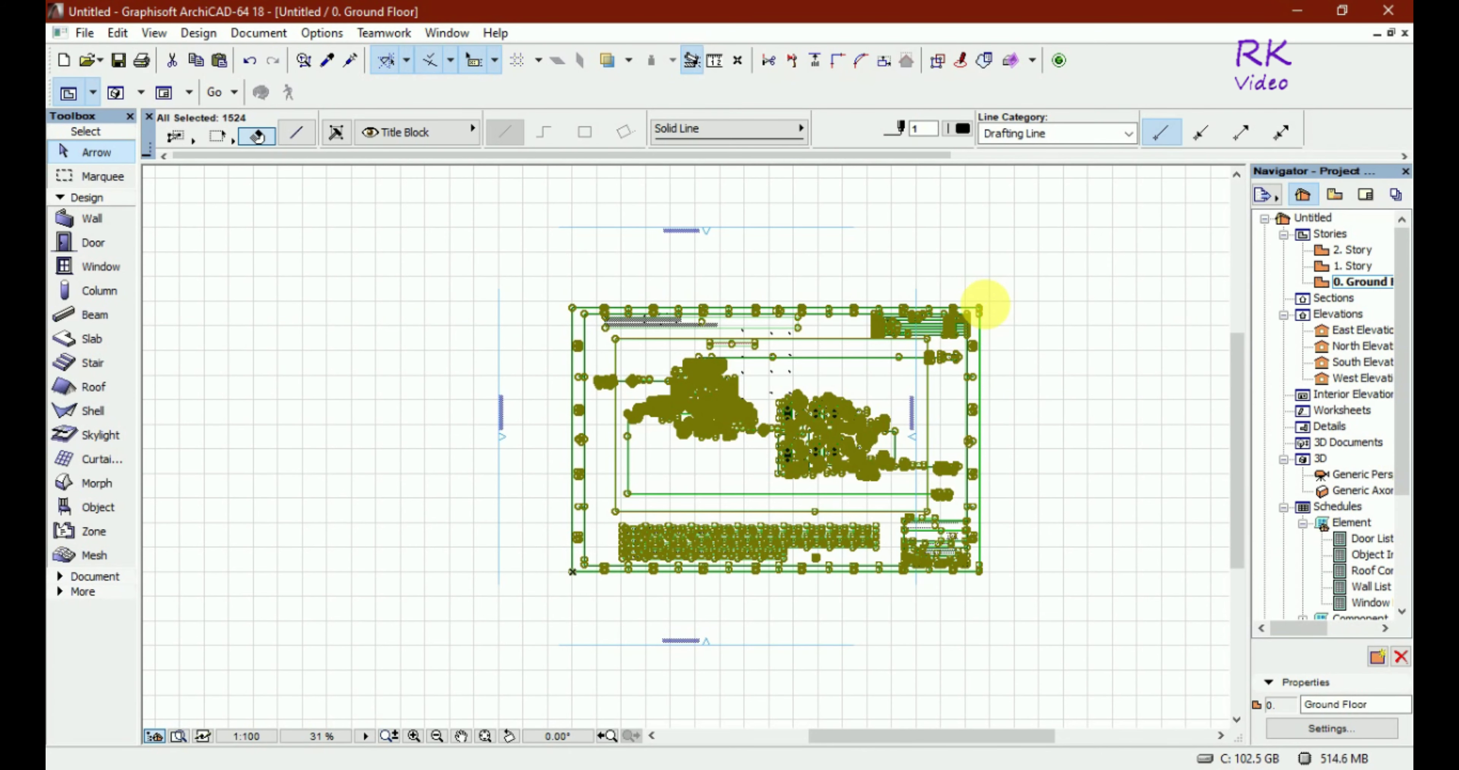
Step: Try to resize the whole selected drawing graphically, using the corners of its border as reference points
key(ctrl+k)
click(767, 449)
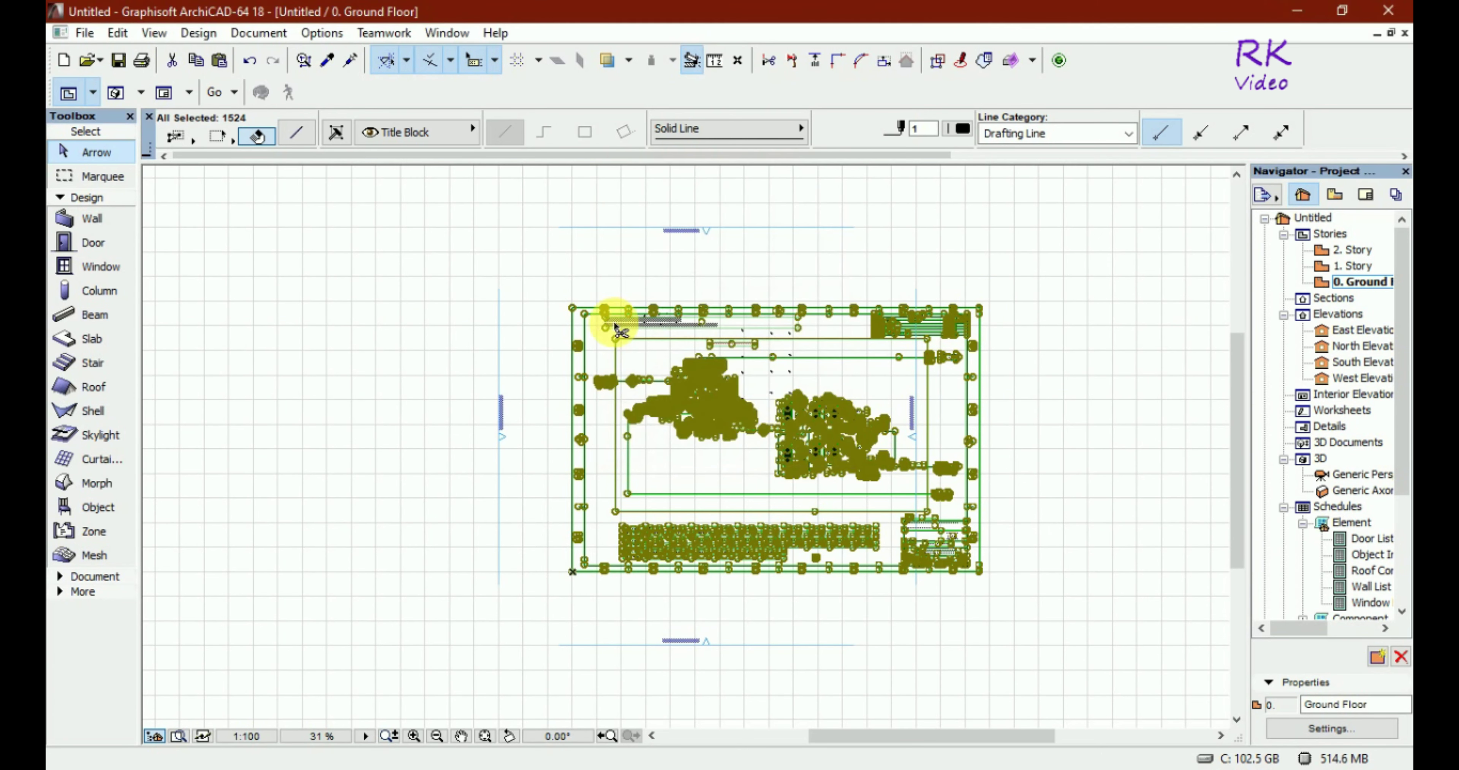
click(573, 311)
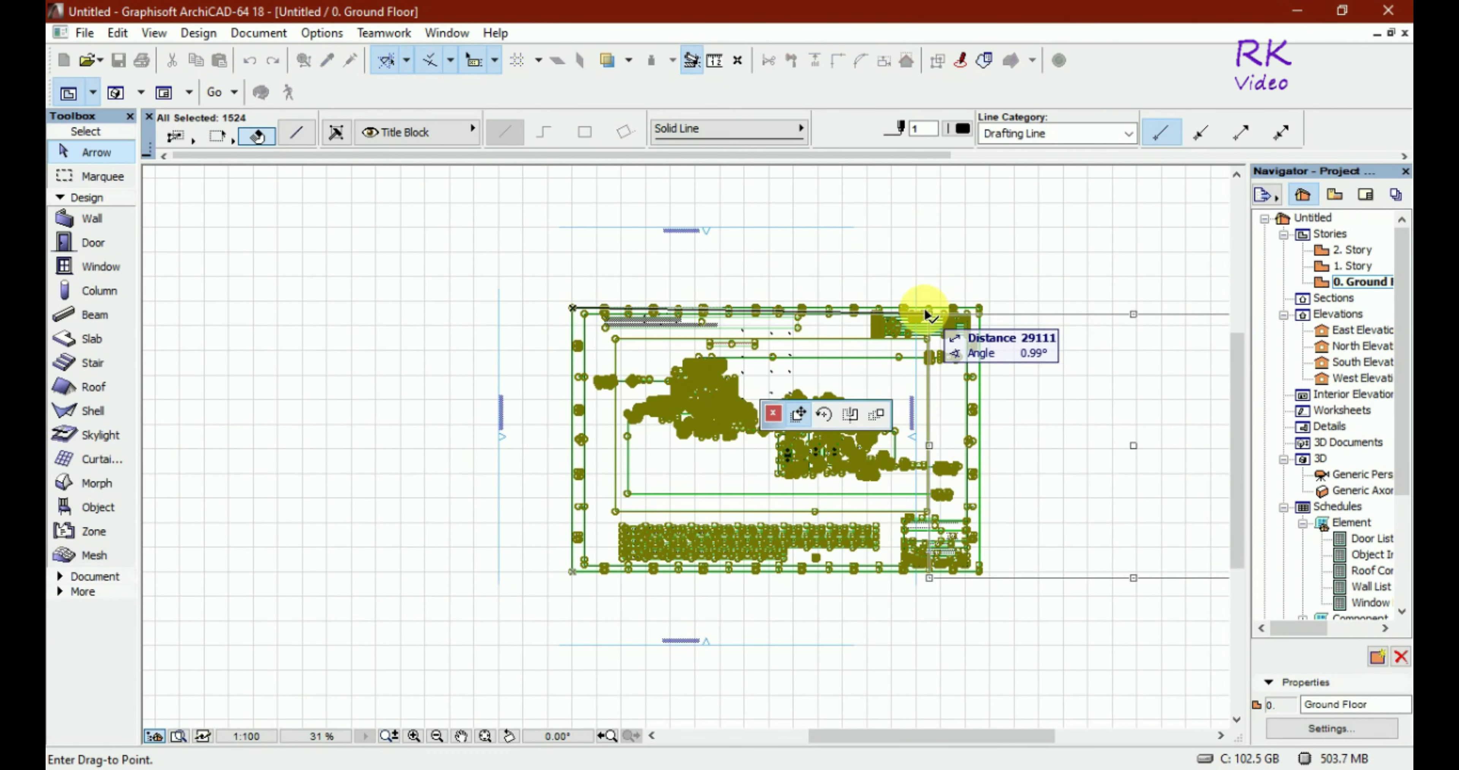
key(Escape)
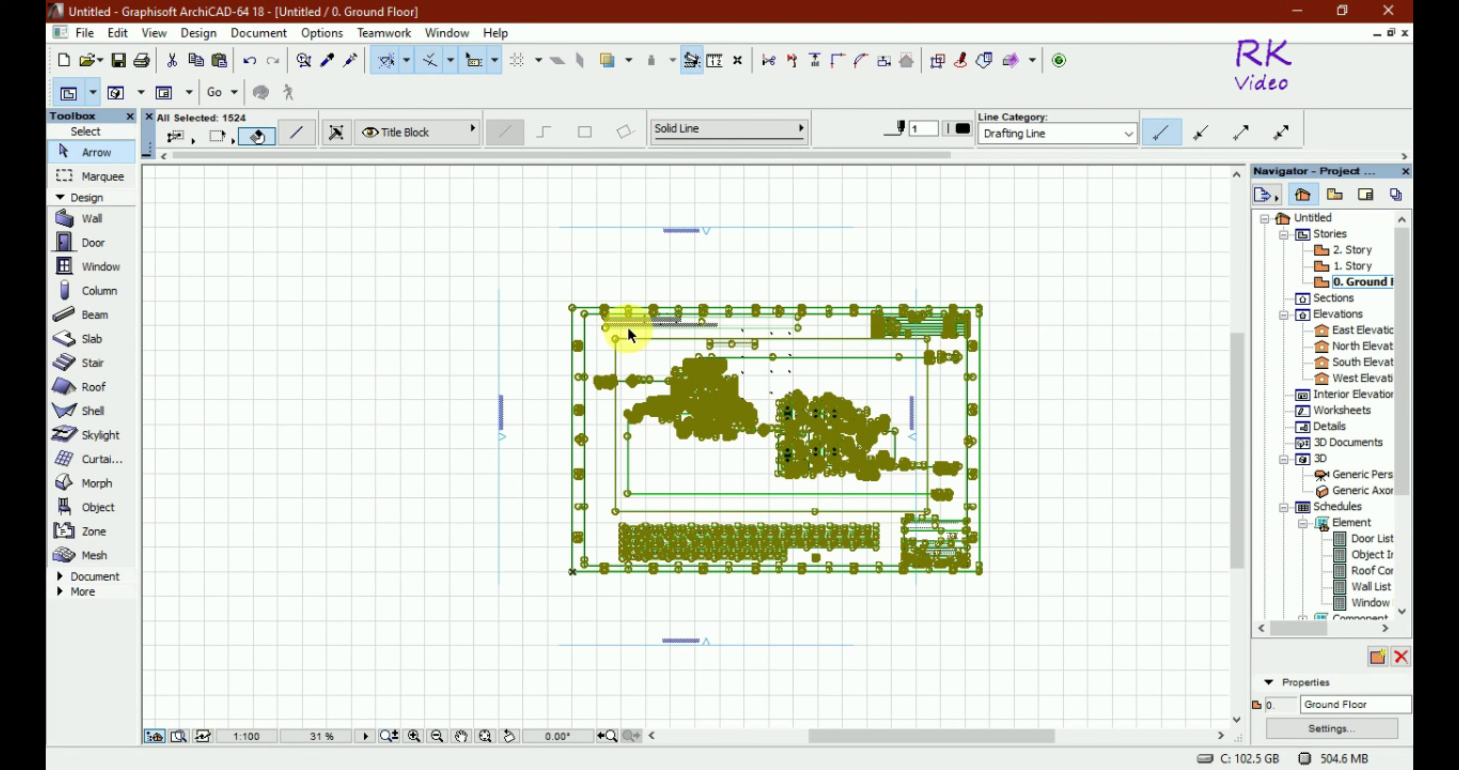
key(ctrl+k)
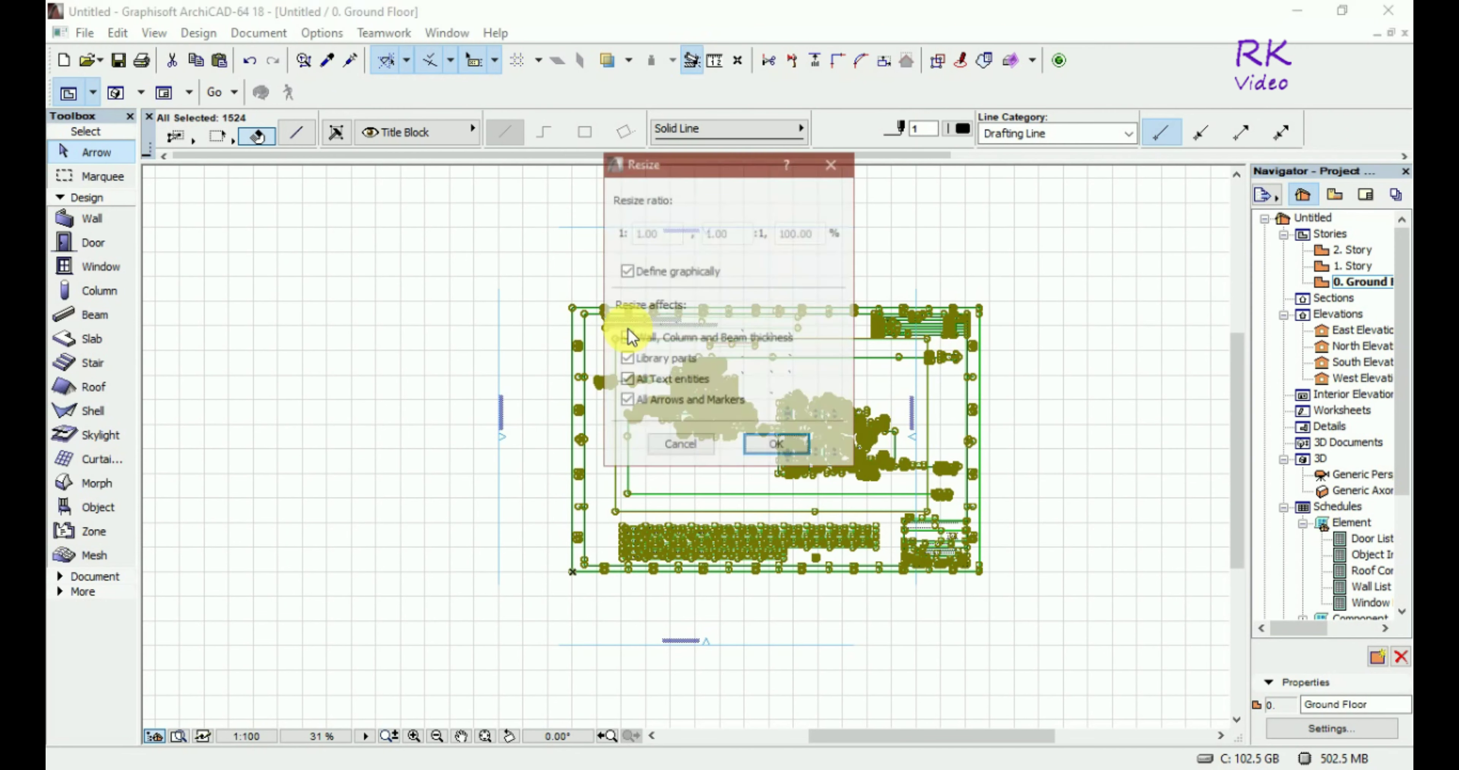
click(788, 453)
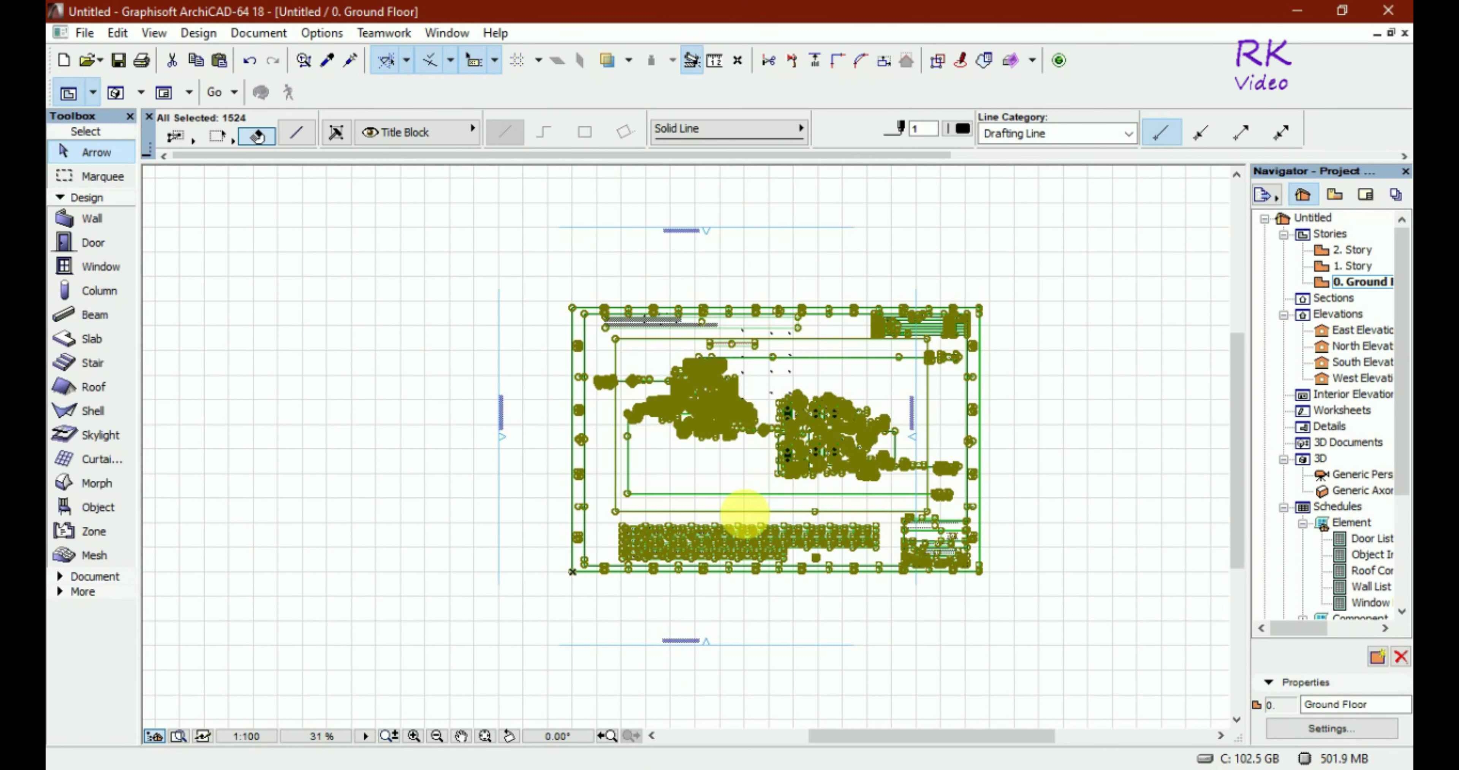
click(979, 310)
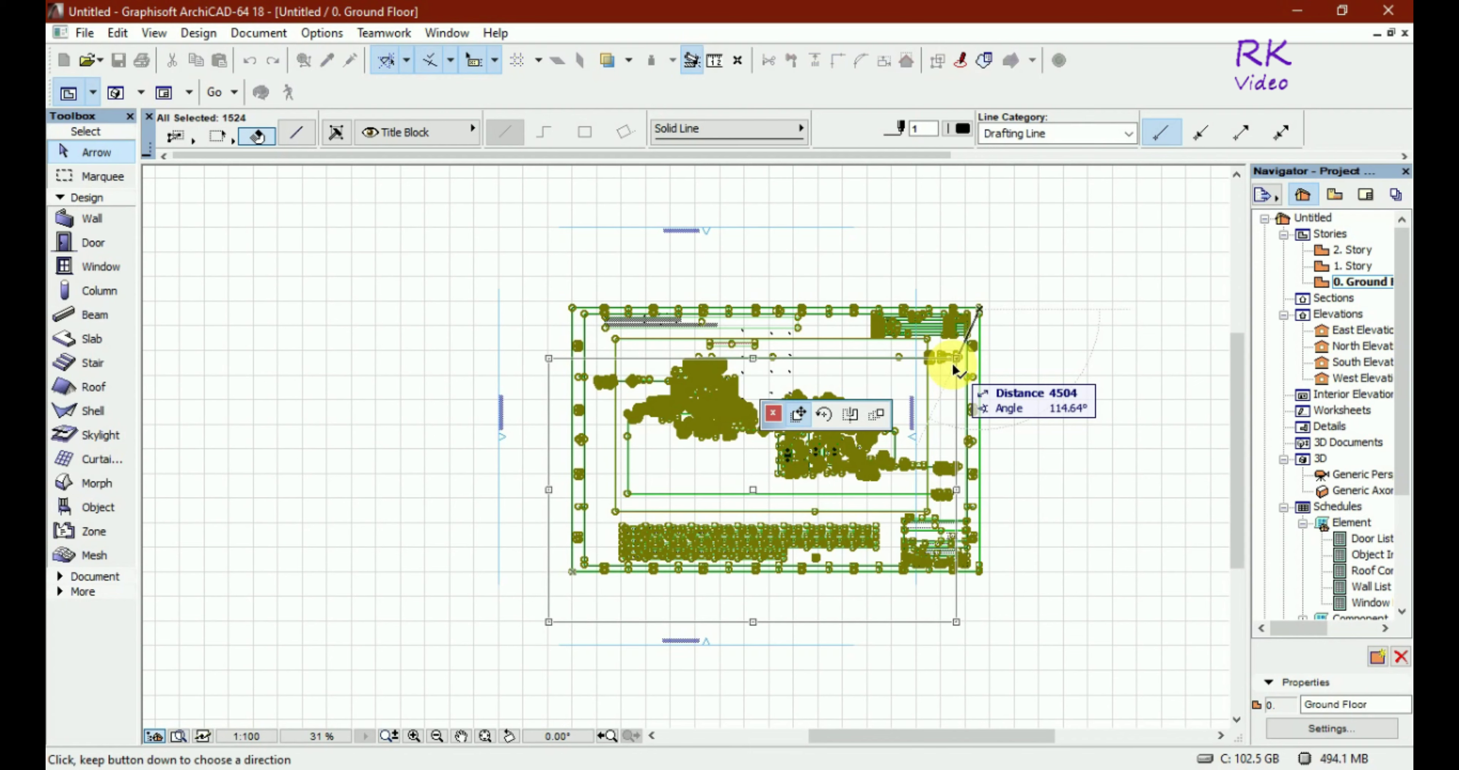
key(Escape)
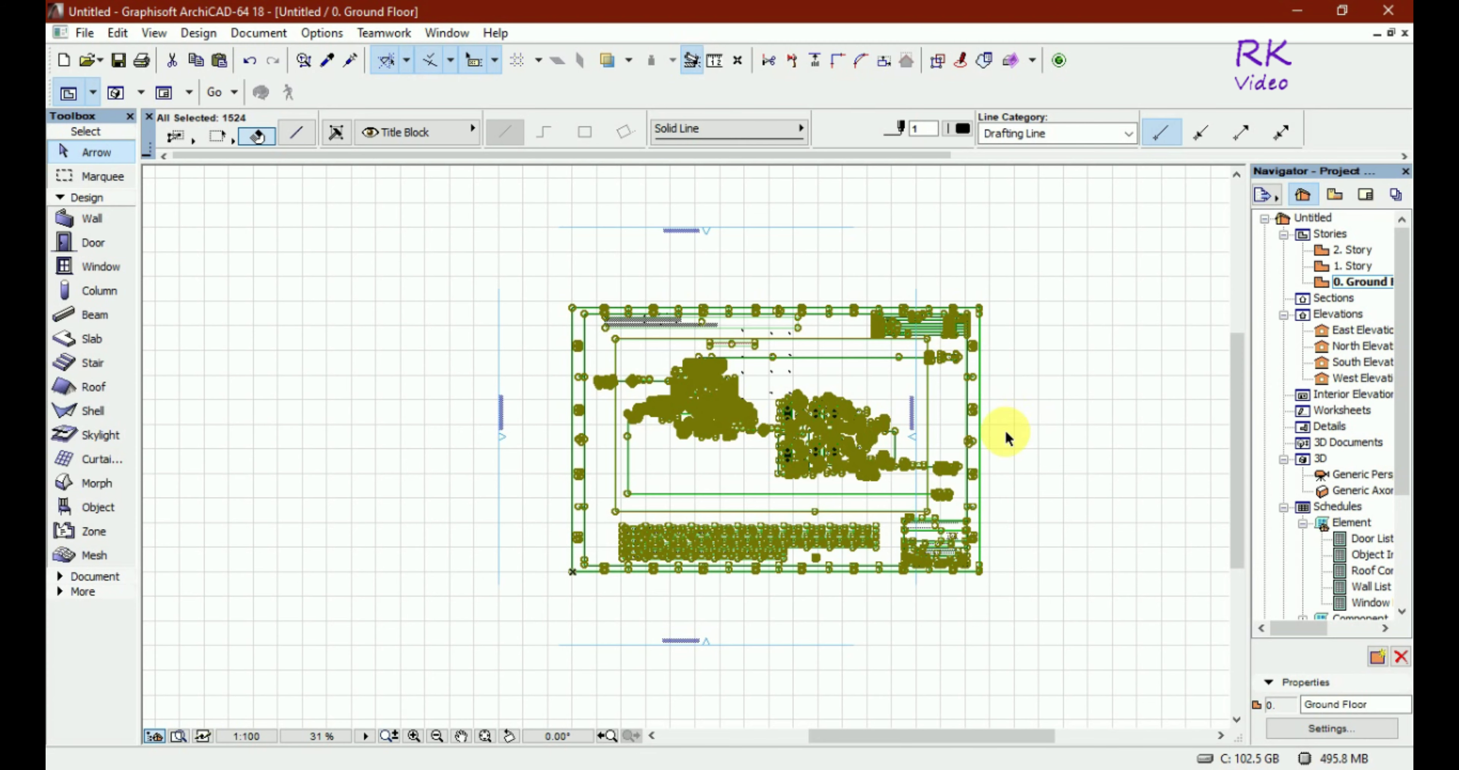
click(980, 573)
click(914, 431)
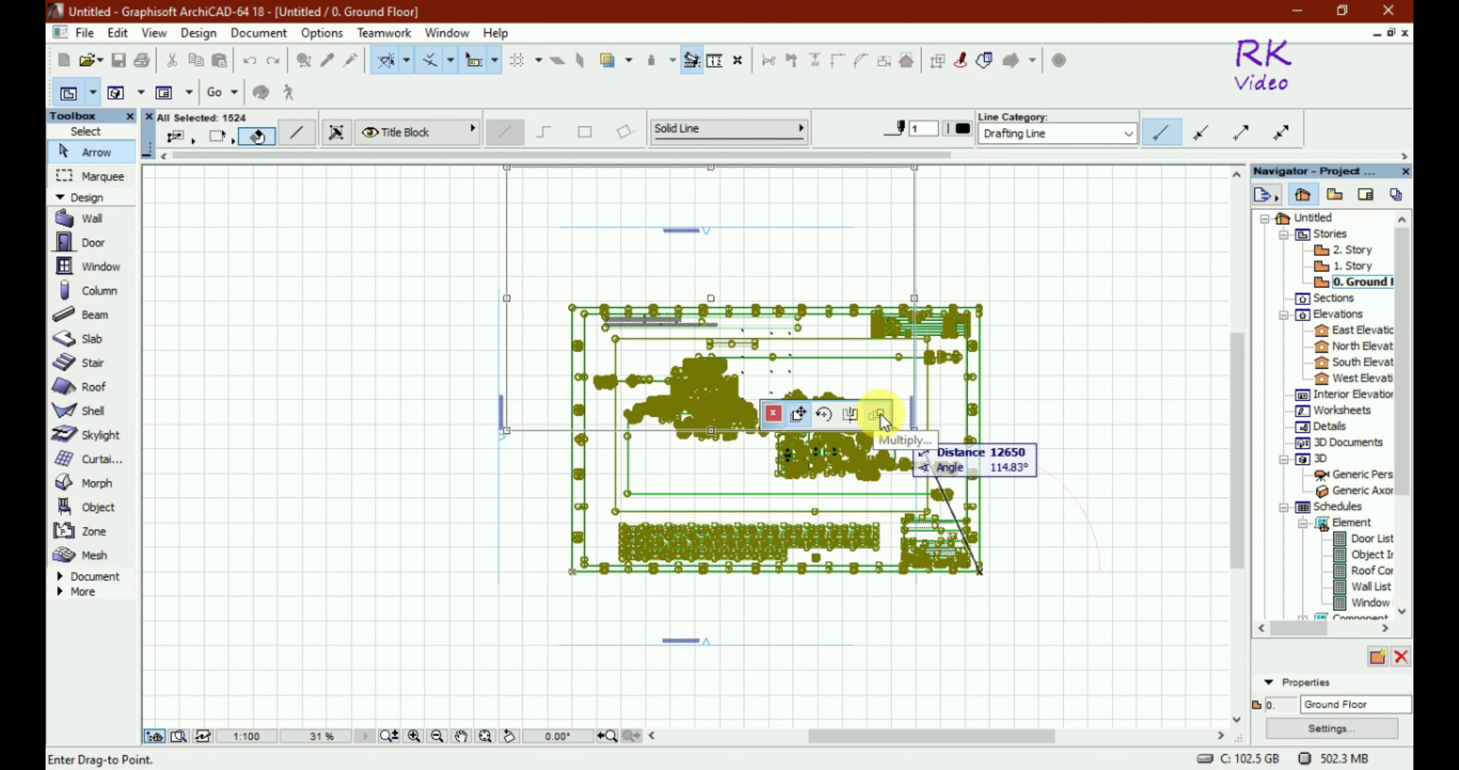
click(918, 431)
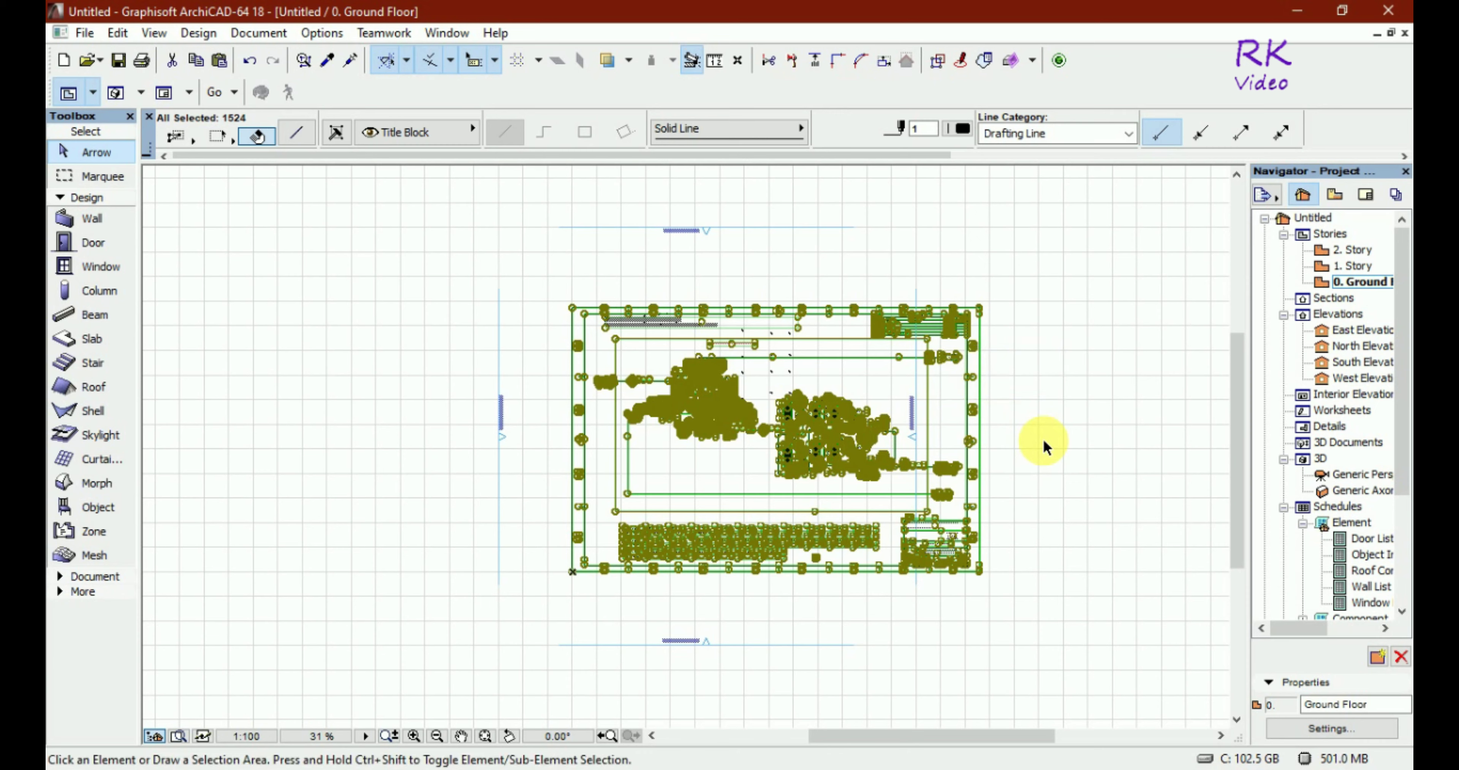
click(782, 362)
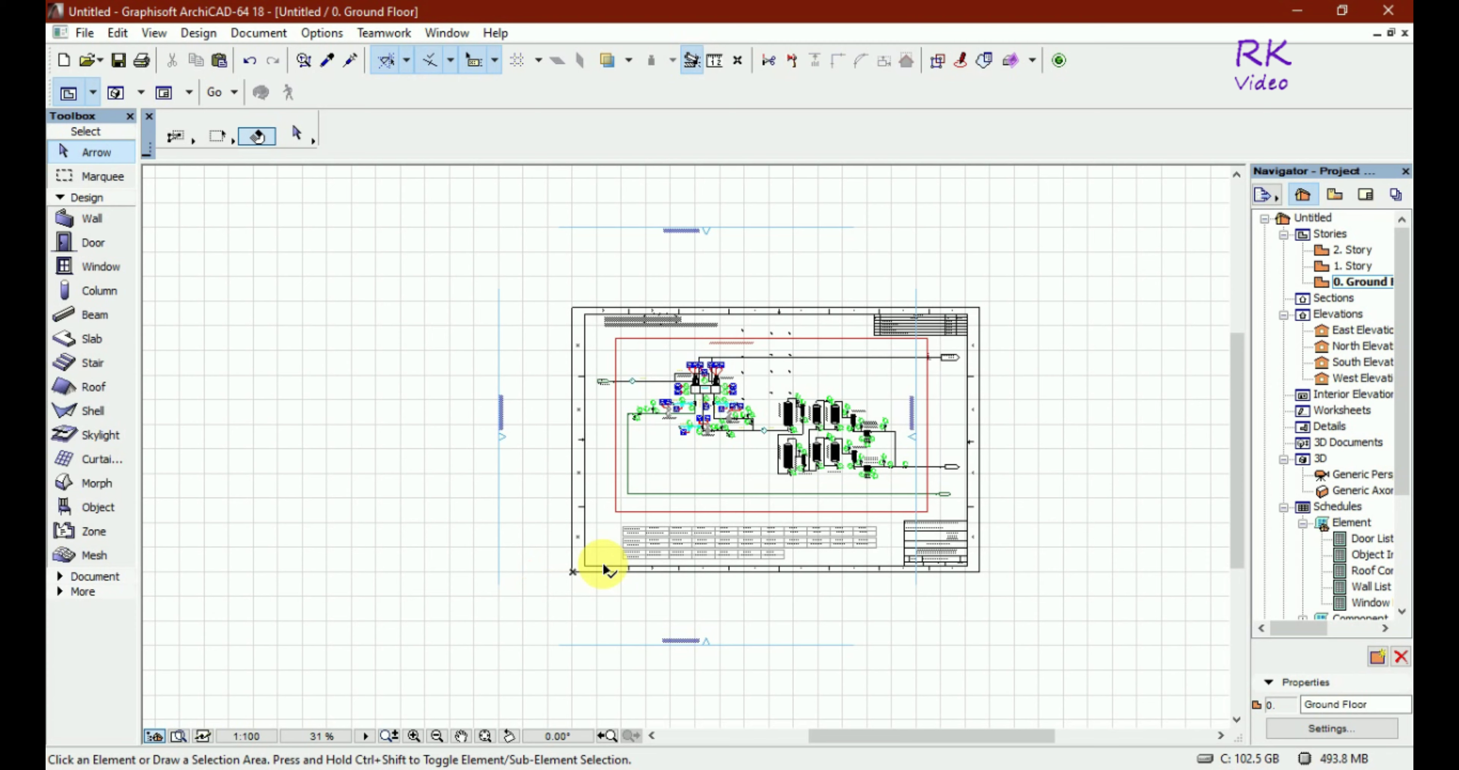
key(ctrl+a)
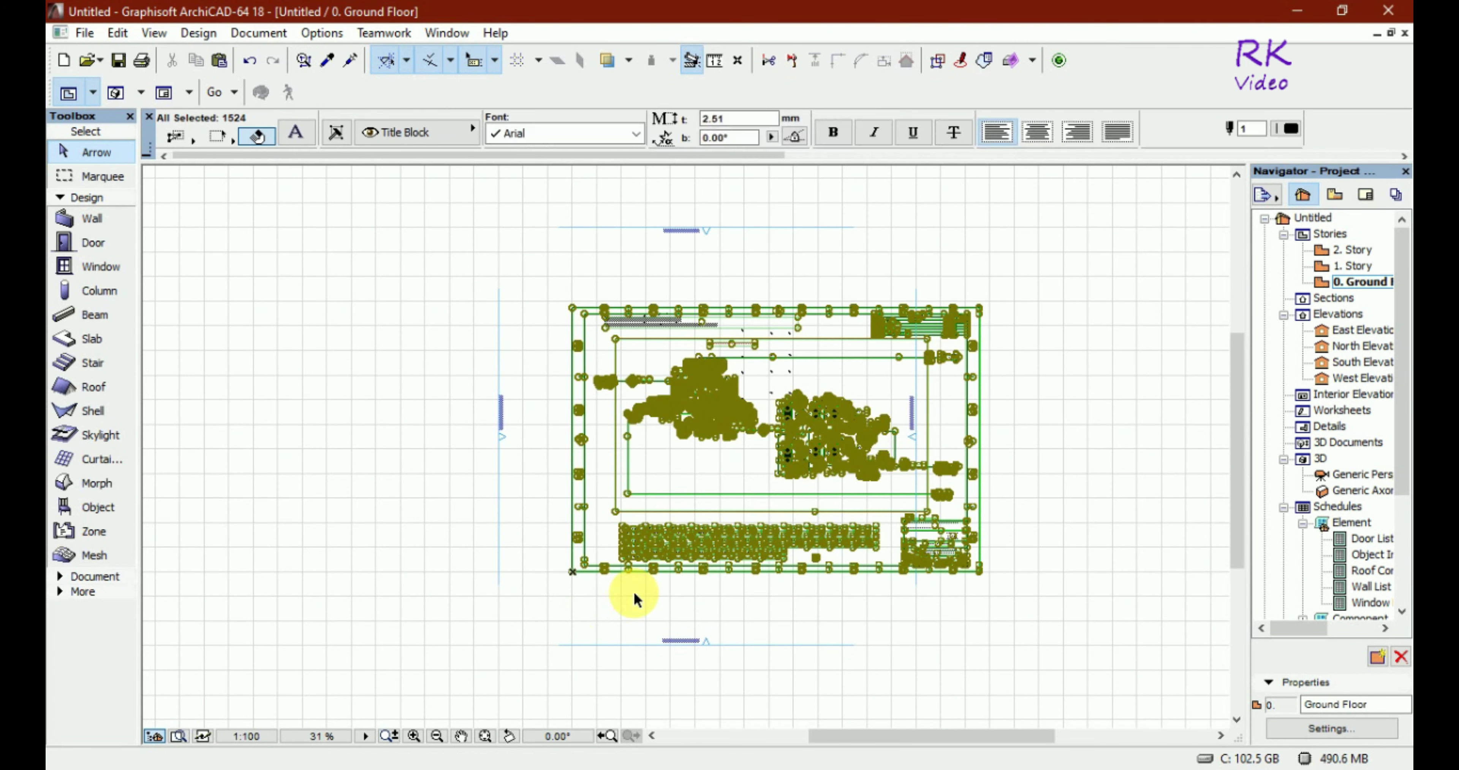
key(Escape)
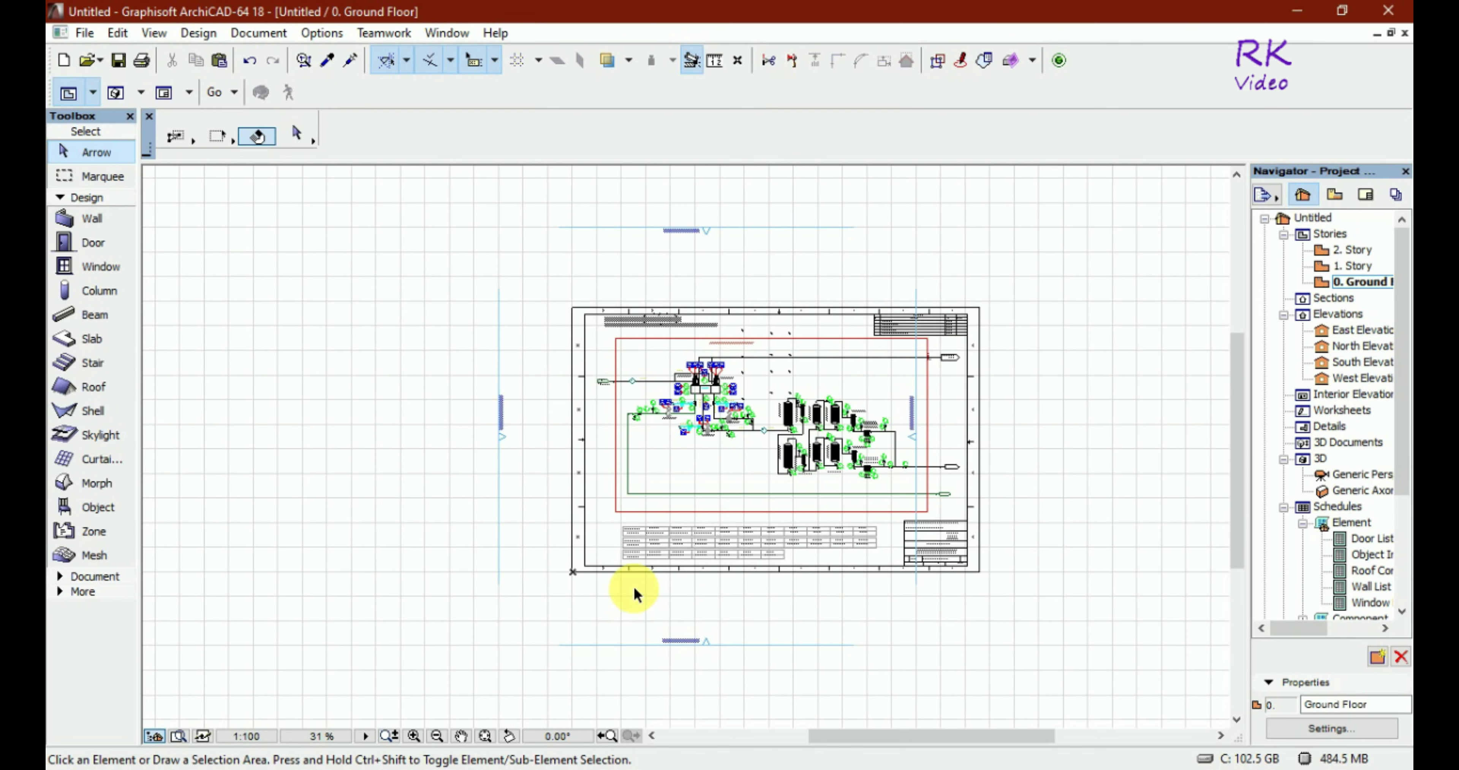
click(693, 312)
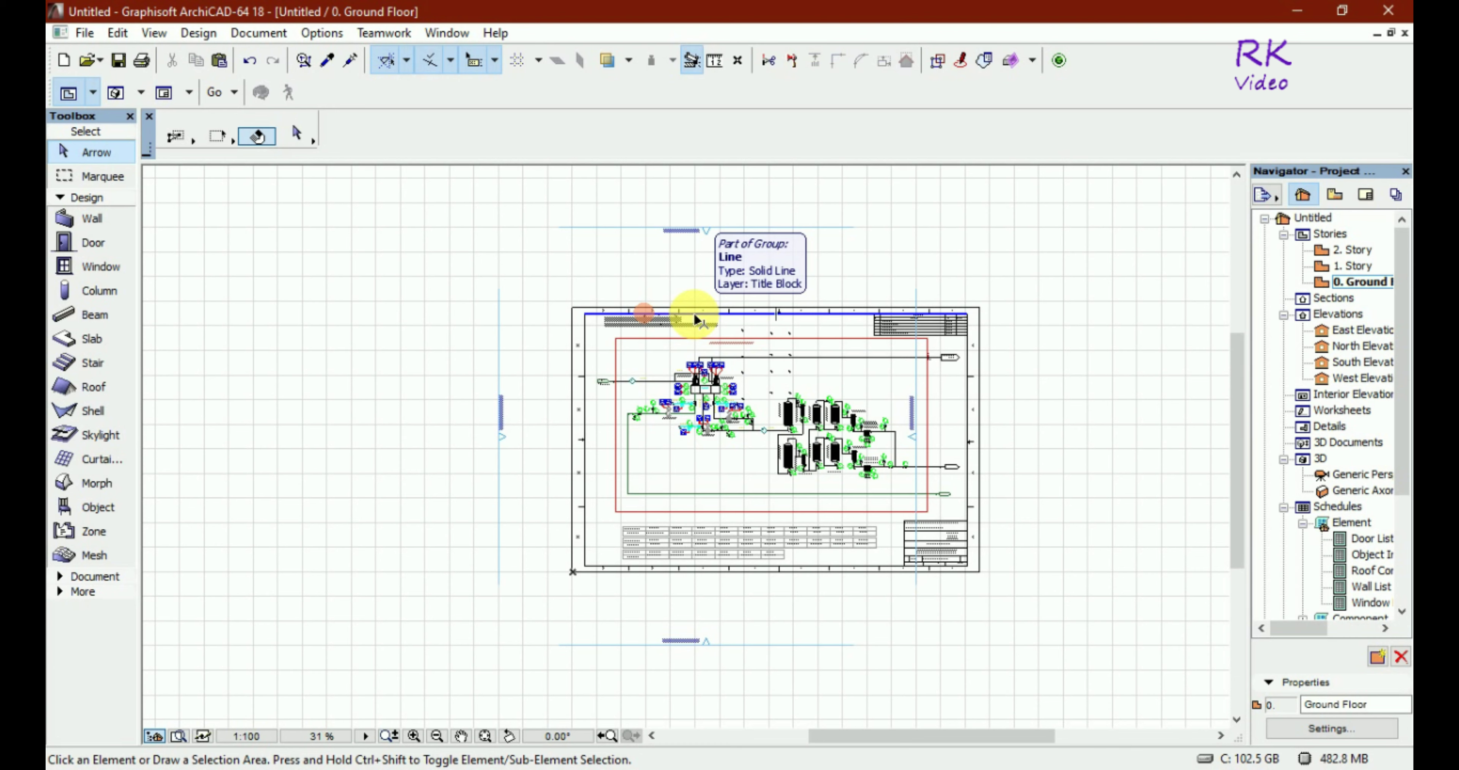
click(688, 338)
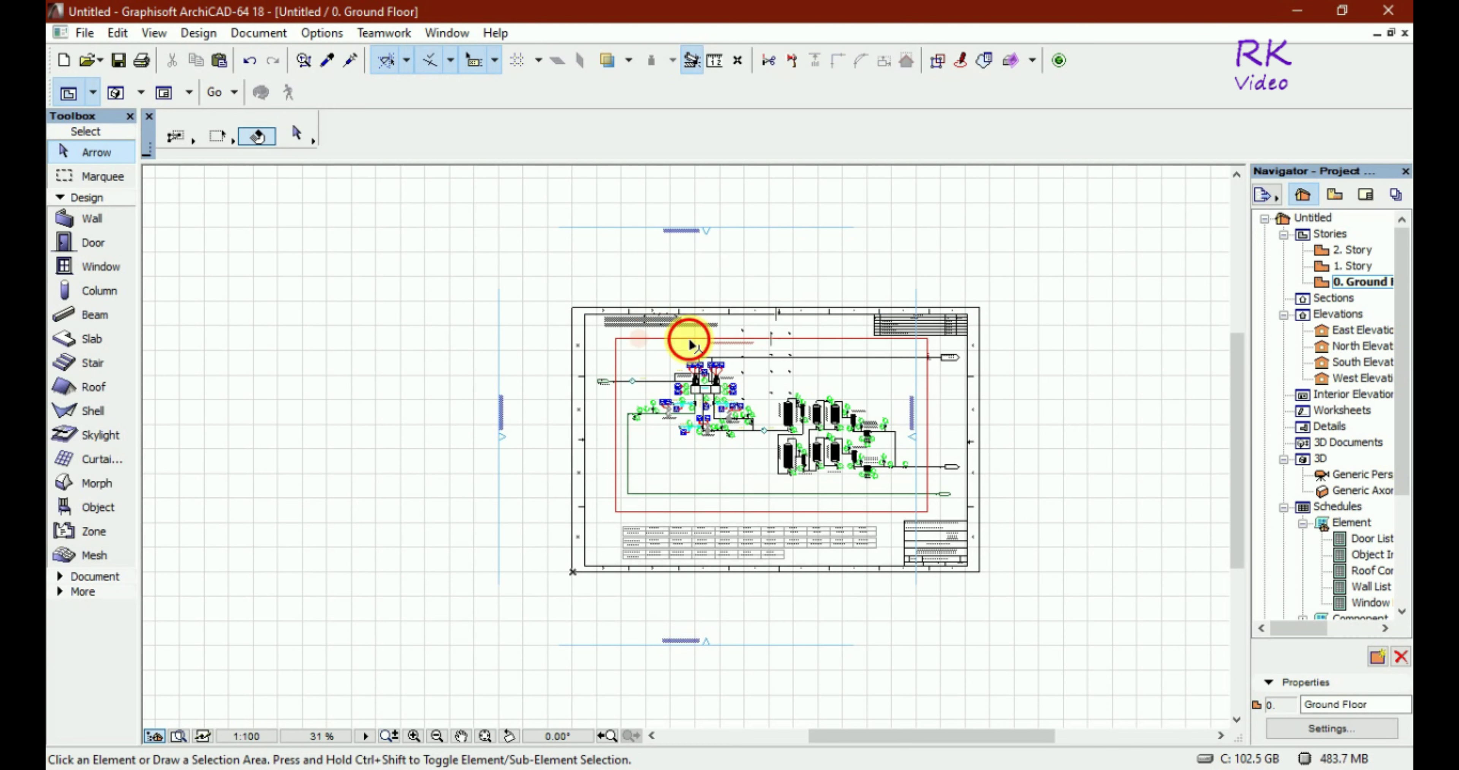
key(ctrl+a)
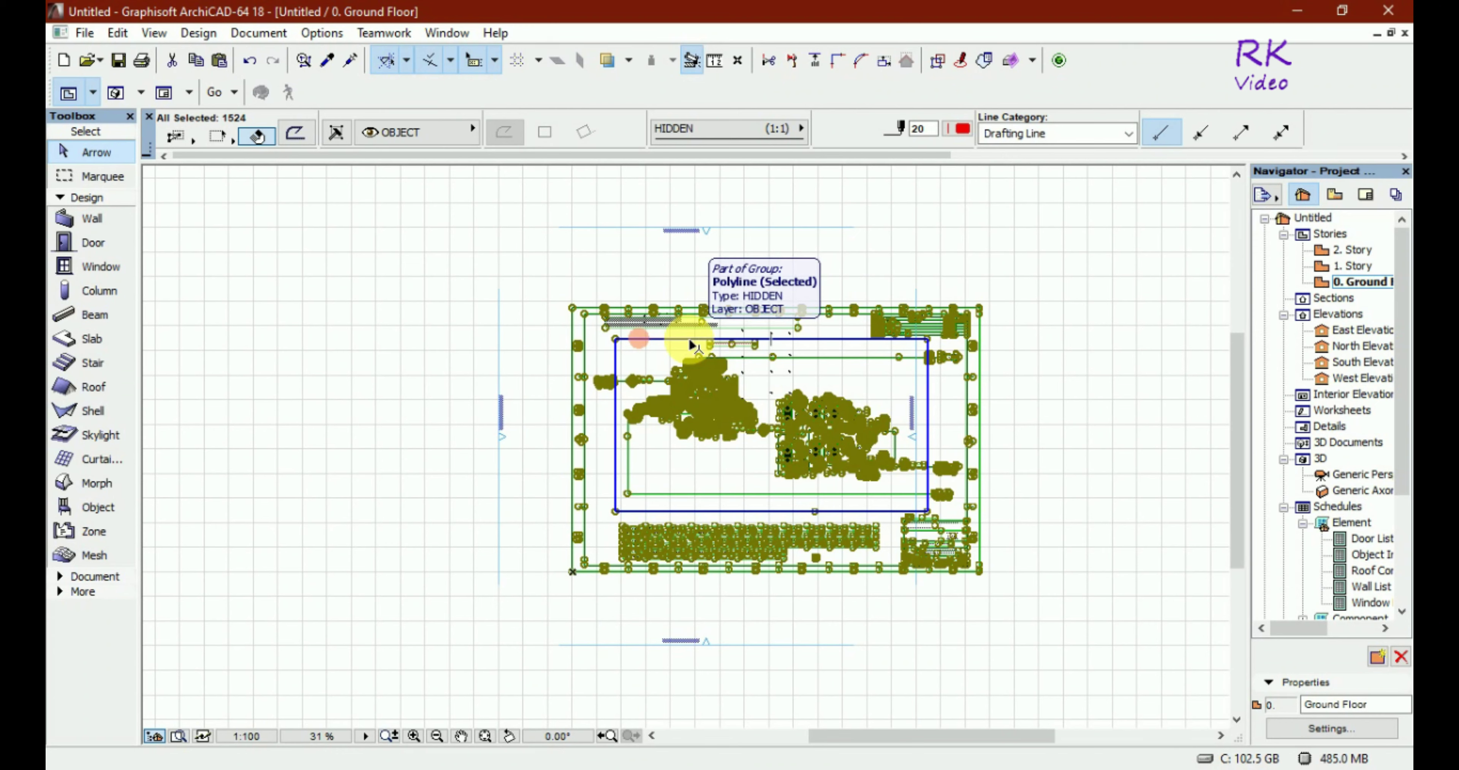
key(ctrl+k)
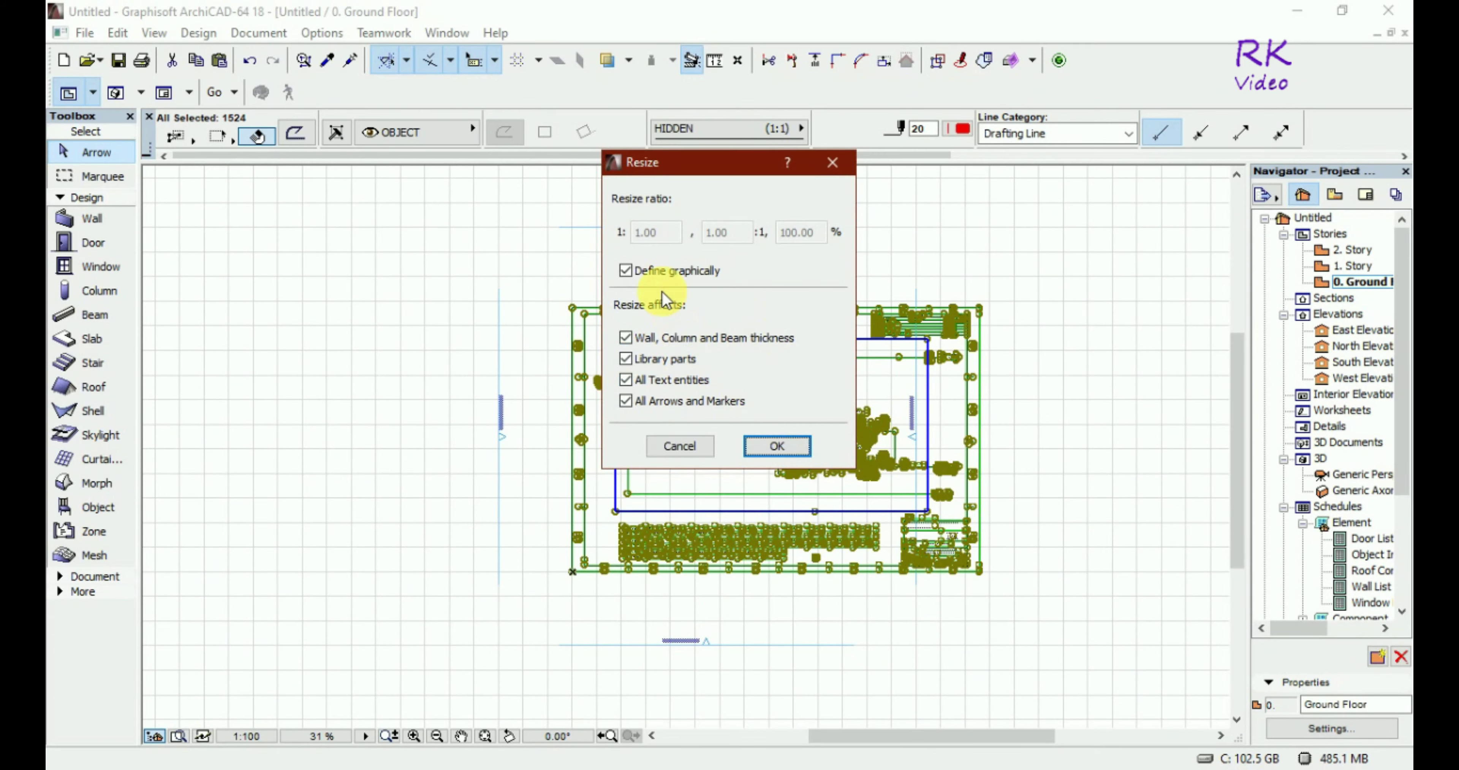
click(777, 446)
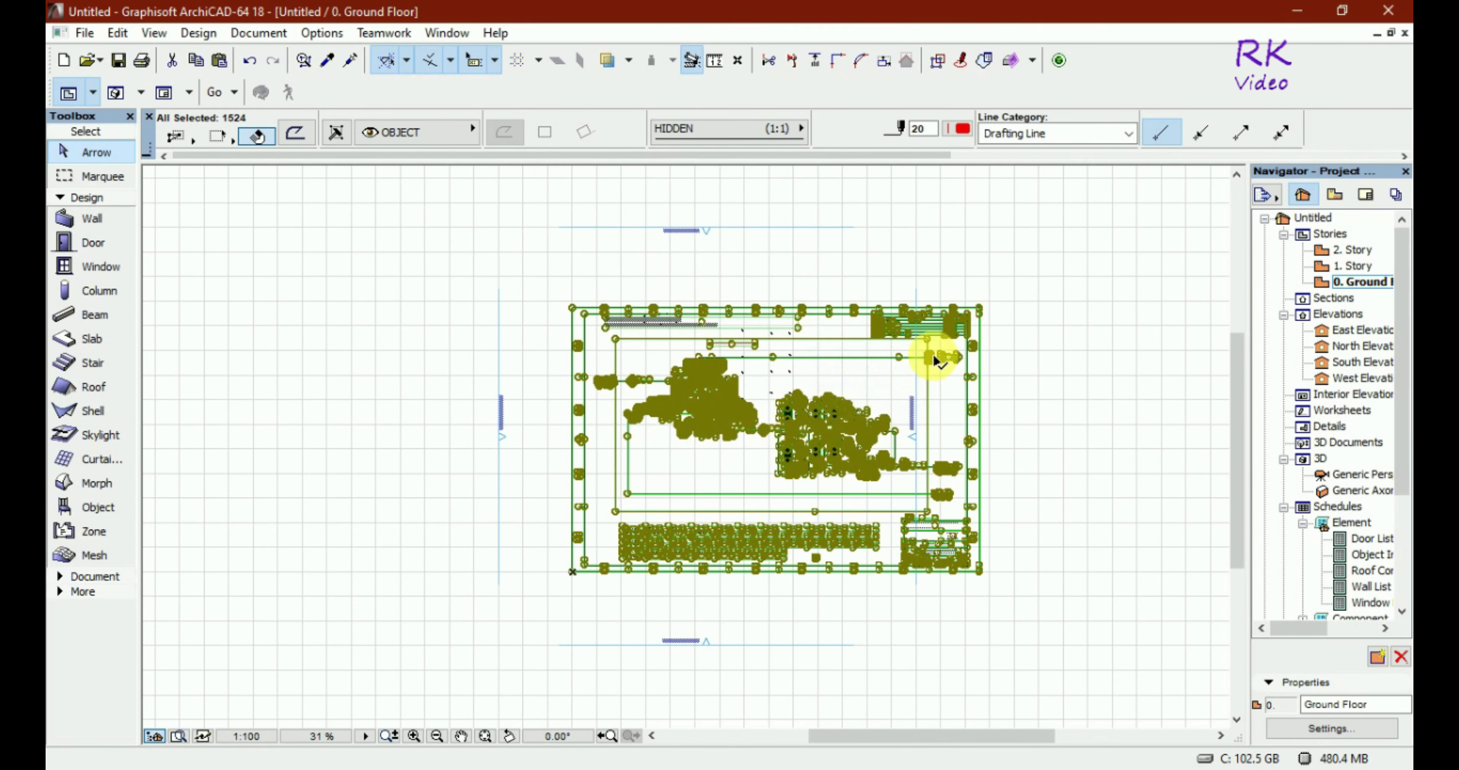
click(981, 315)
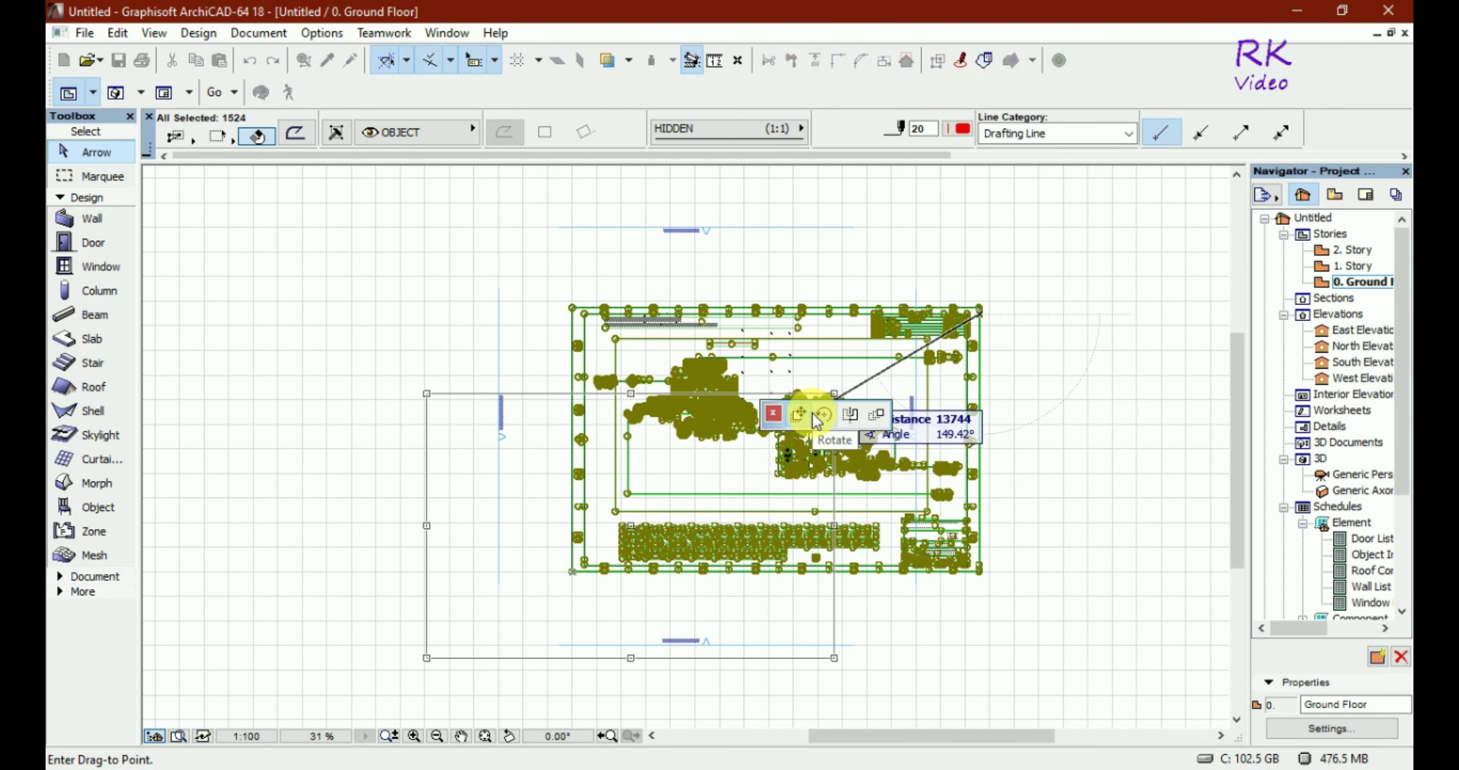
key(Escape)
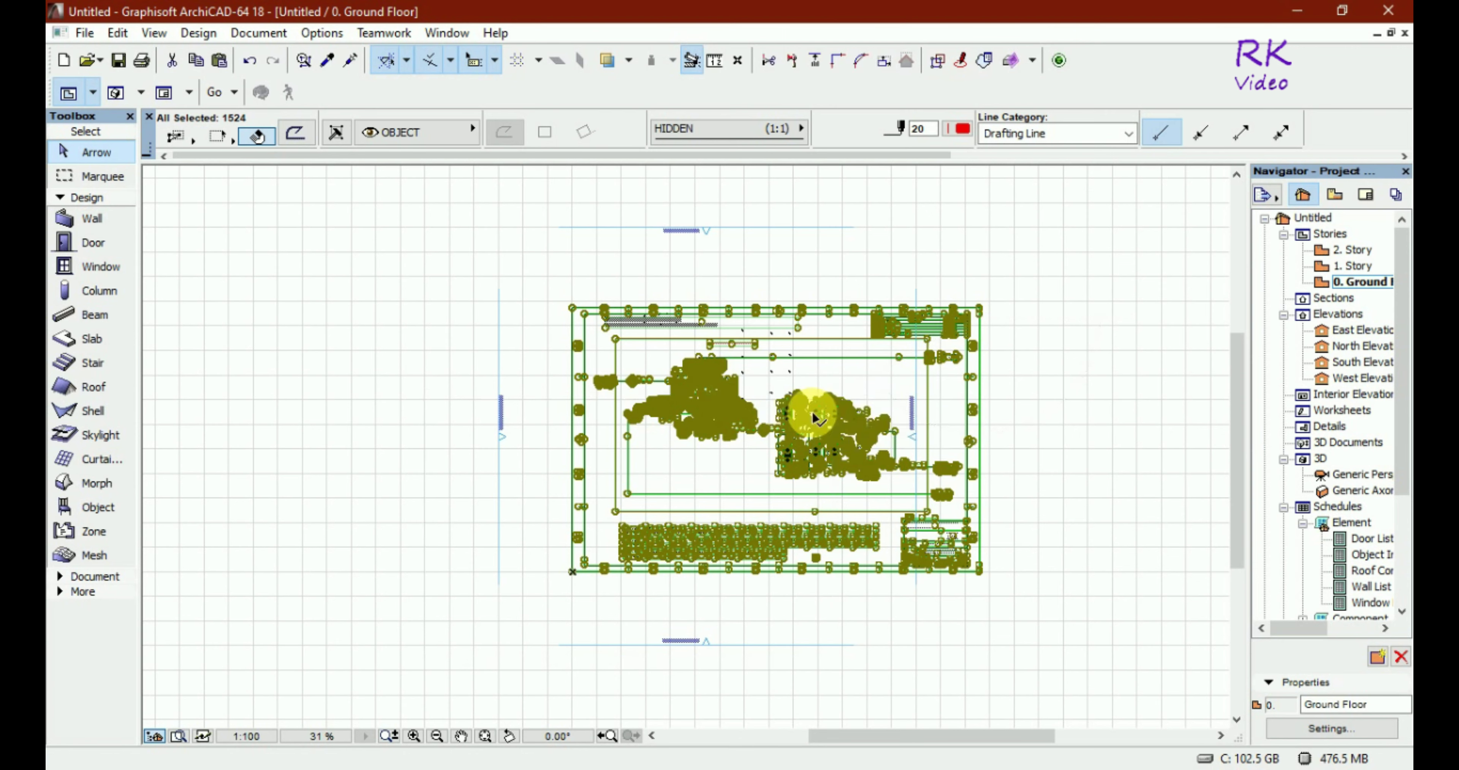
click(807, 275)
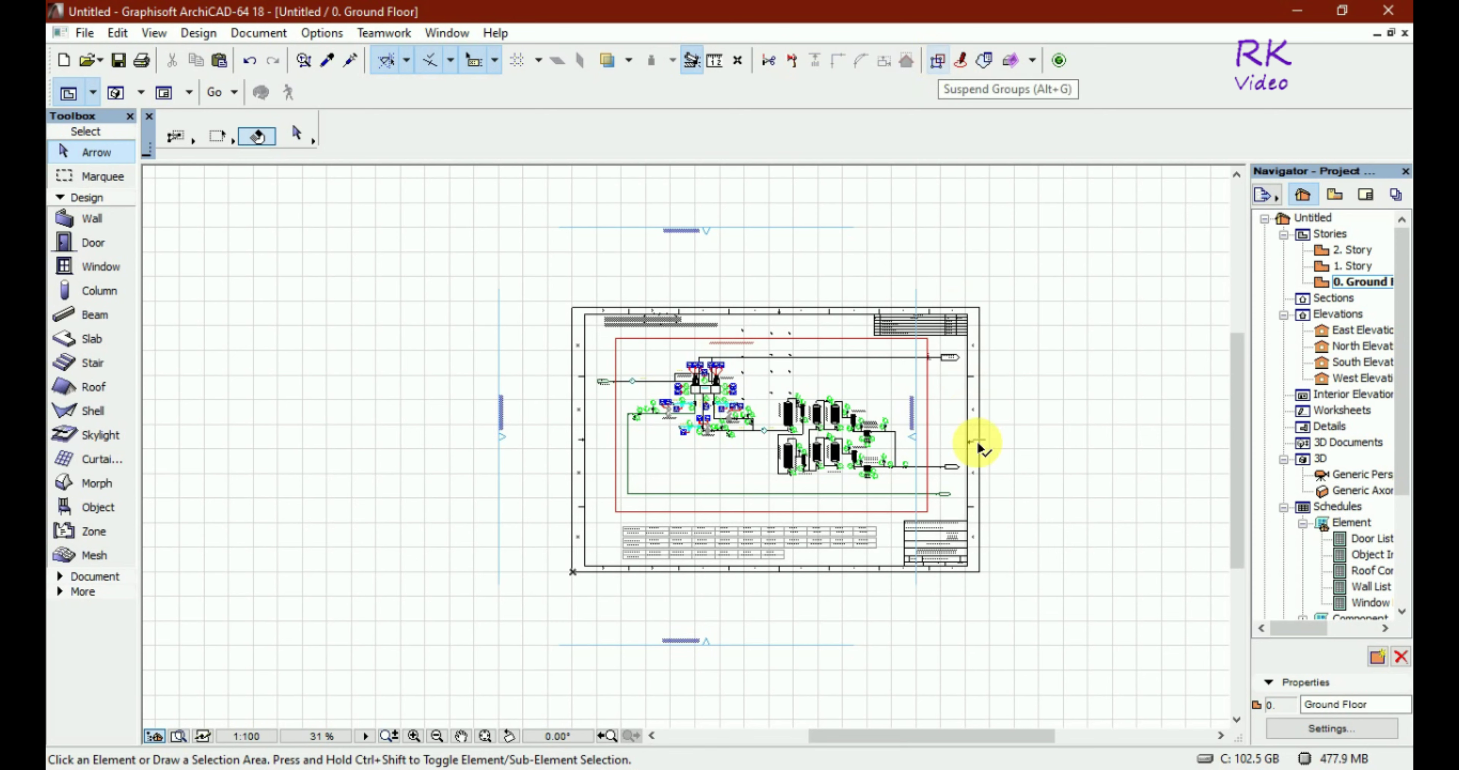
Step: Turn on Suspend Groups so the imported drawing's elements can be selected individually, and clear the selection of the whole drawing
click(974, 473)
click(935, 62)
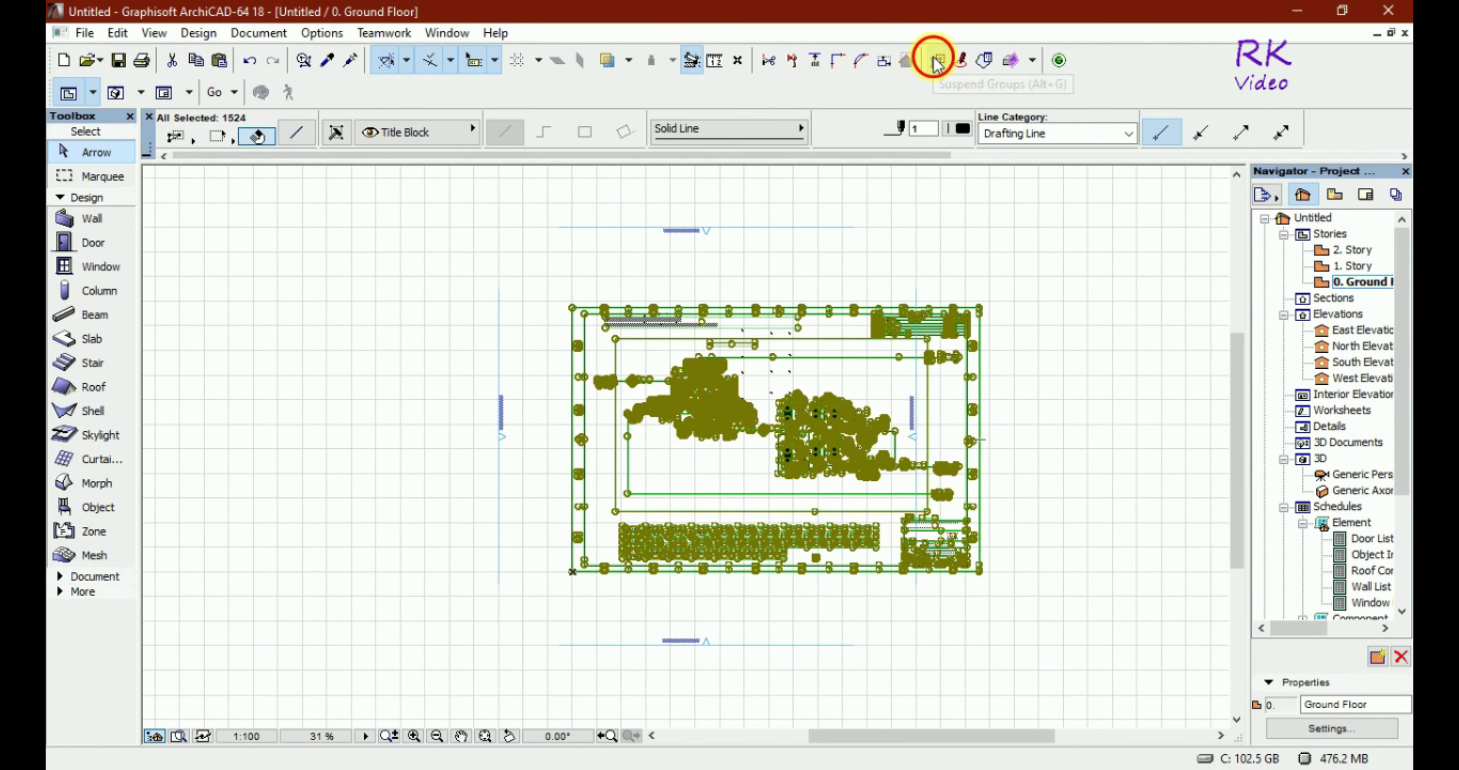
click(1052, 314)
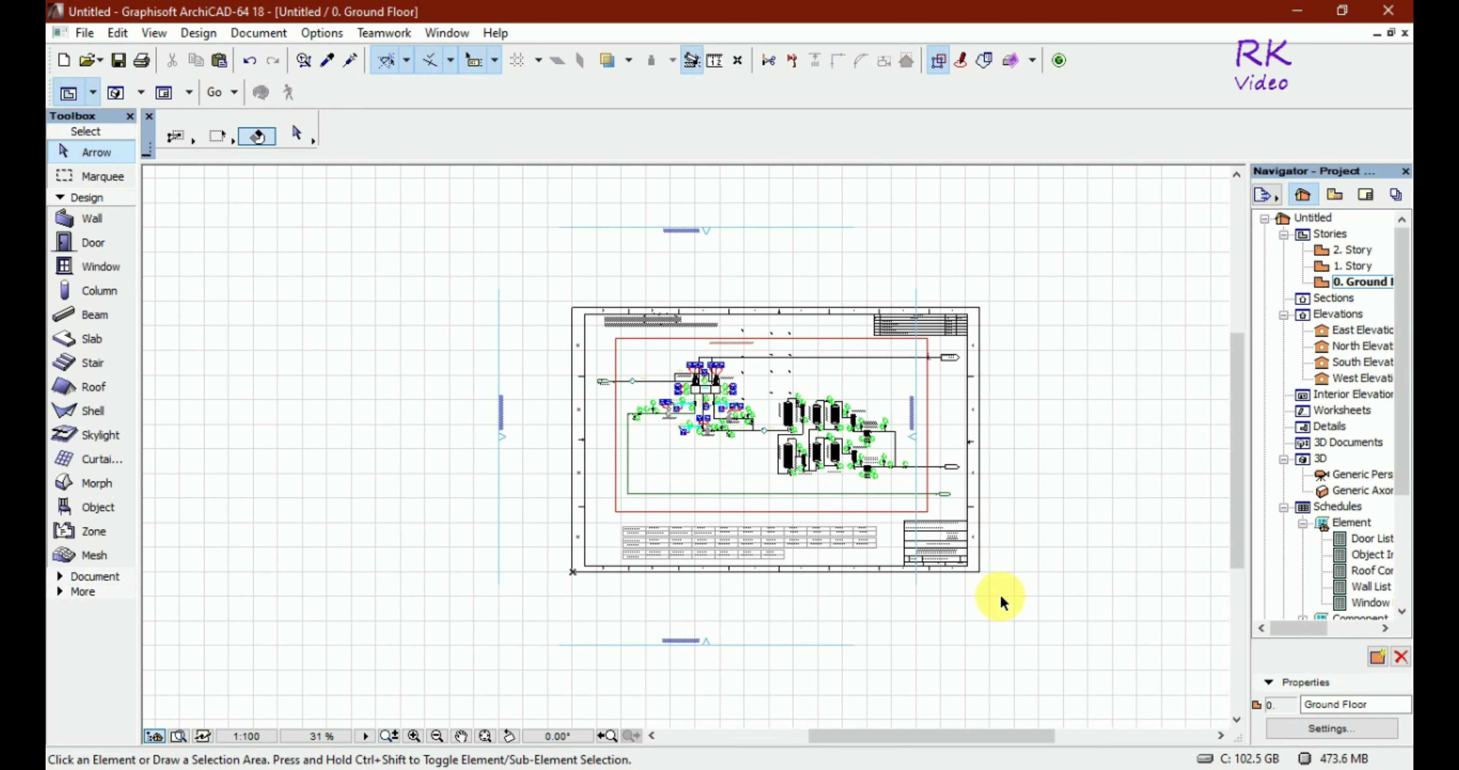
Step: Delete the border lines and title block elements crossing the drawing's right edge
click(1014, 601)
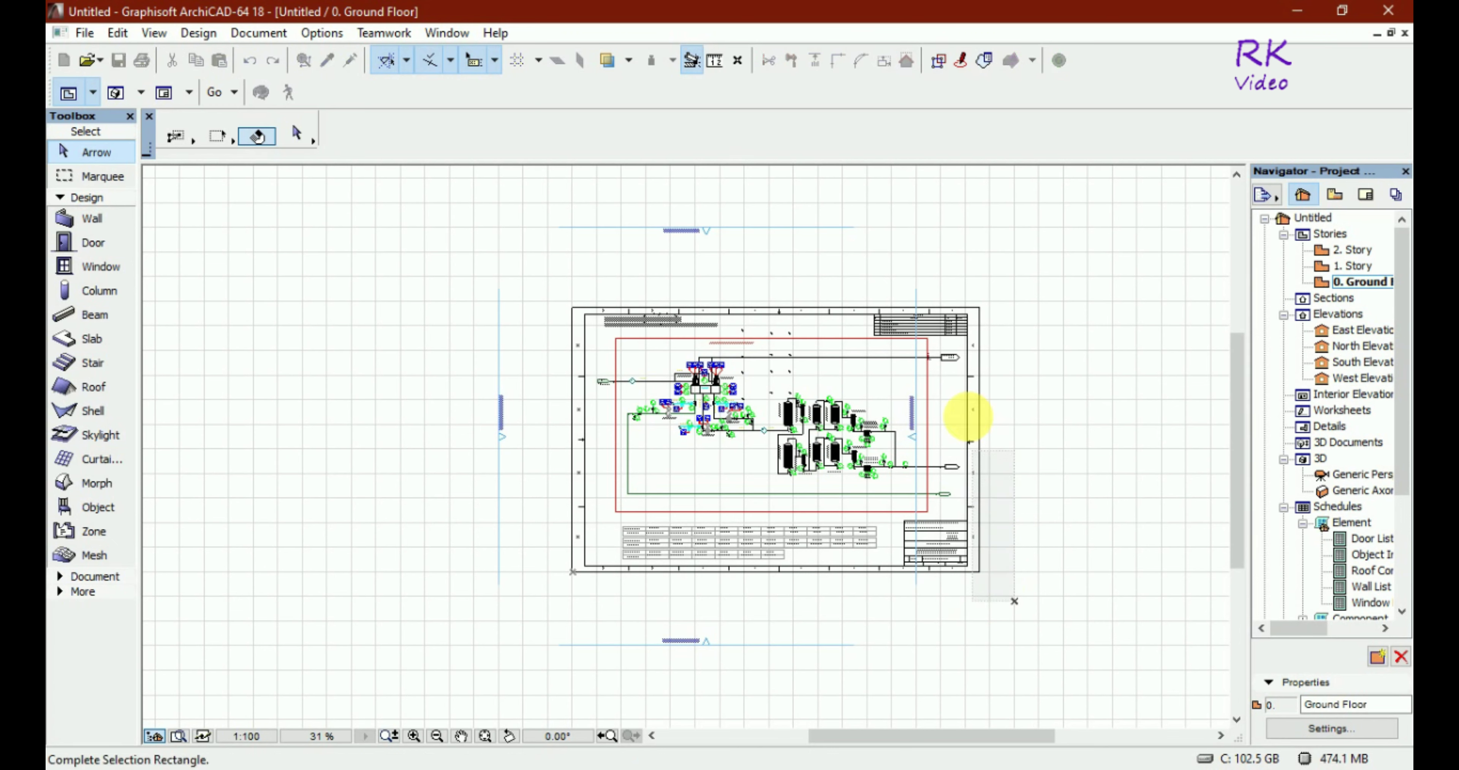
click(961, 283)
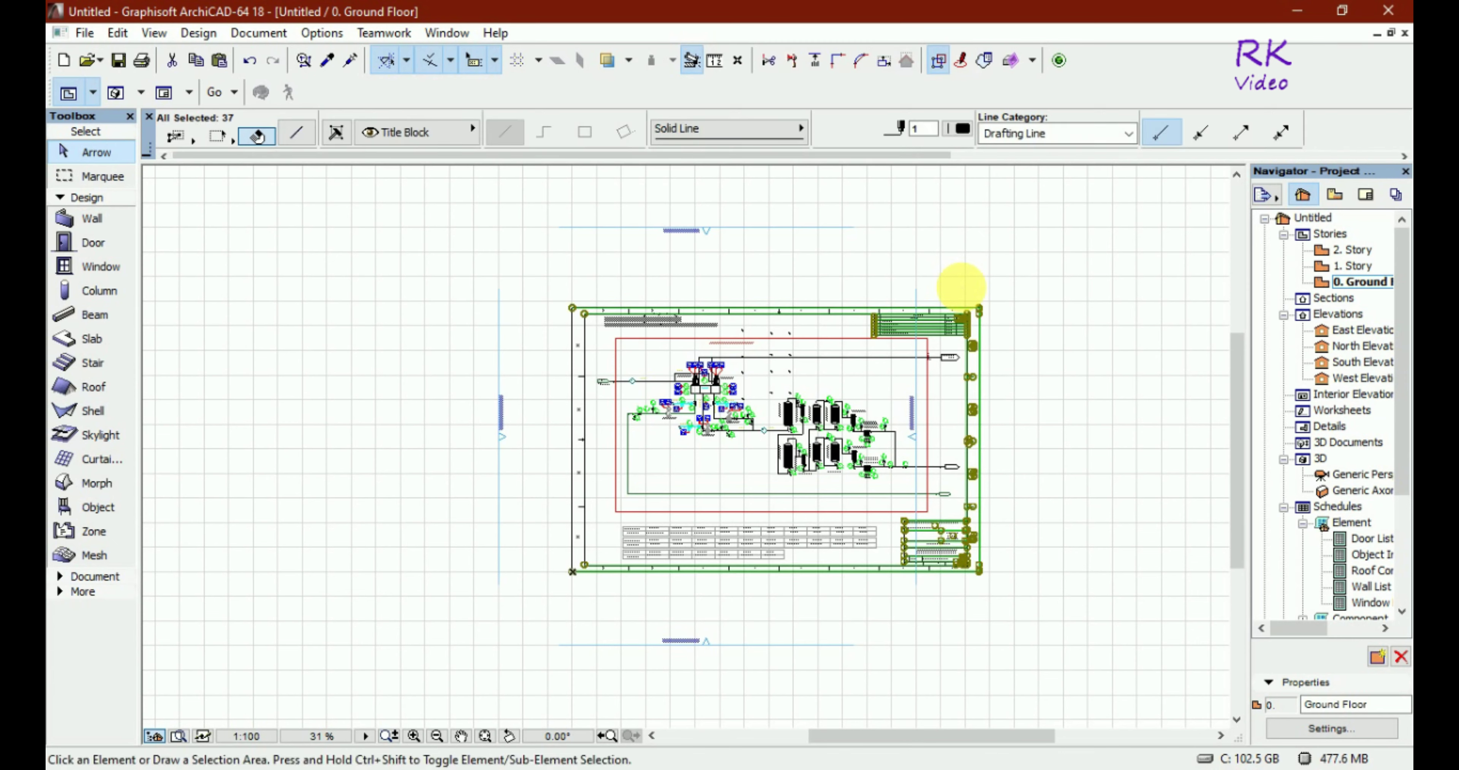
key(Delete)
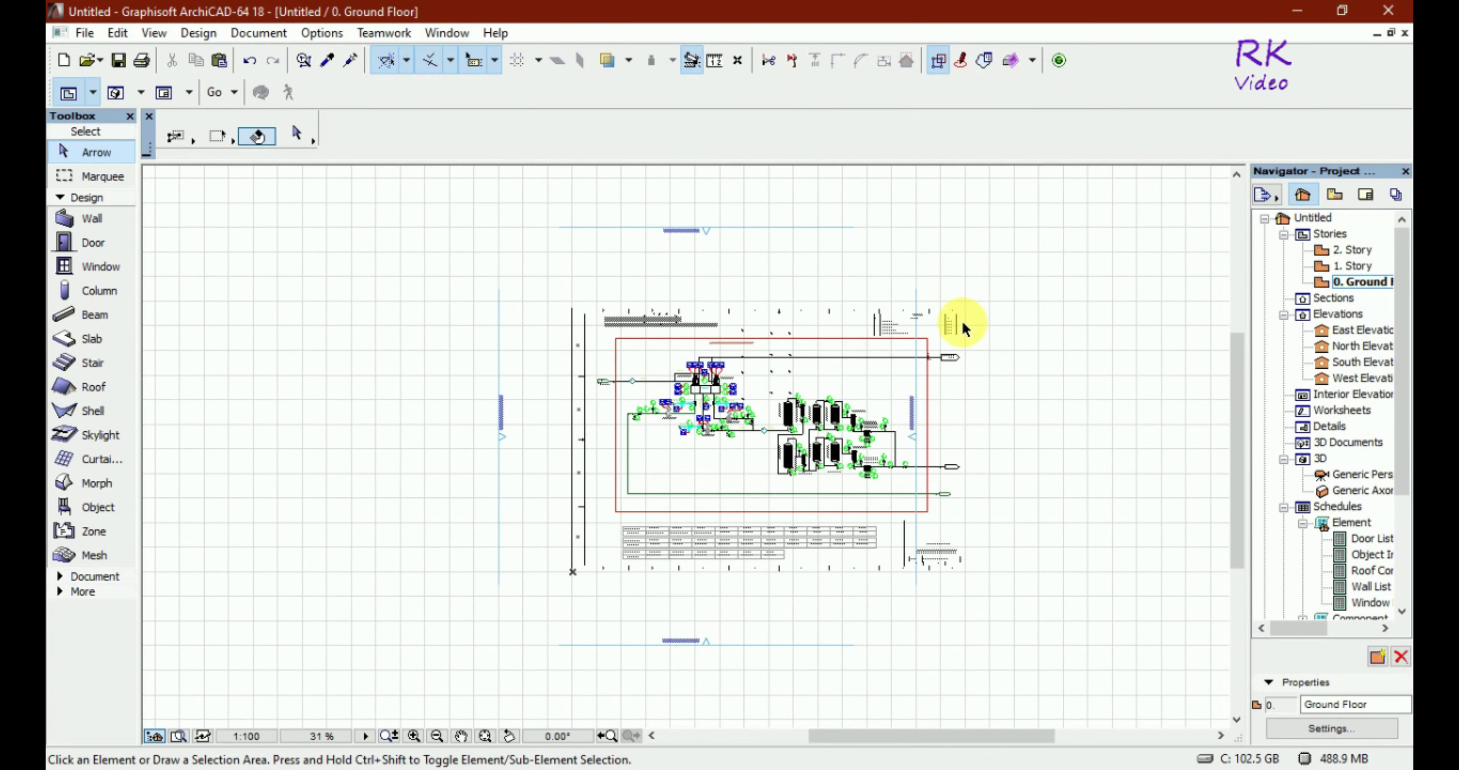
Step: Delete the table below the red frame together with the left border lines and the marks along the bottom and left edges
drag(889, 586, 548, 521)
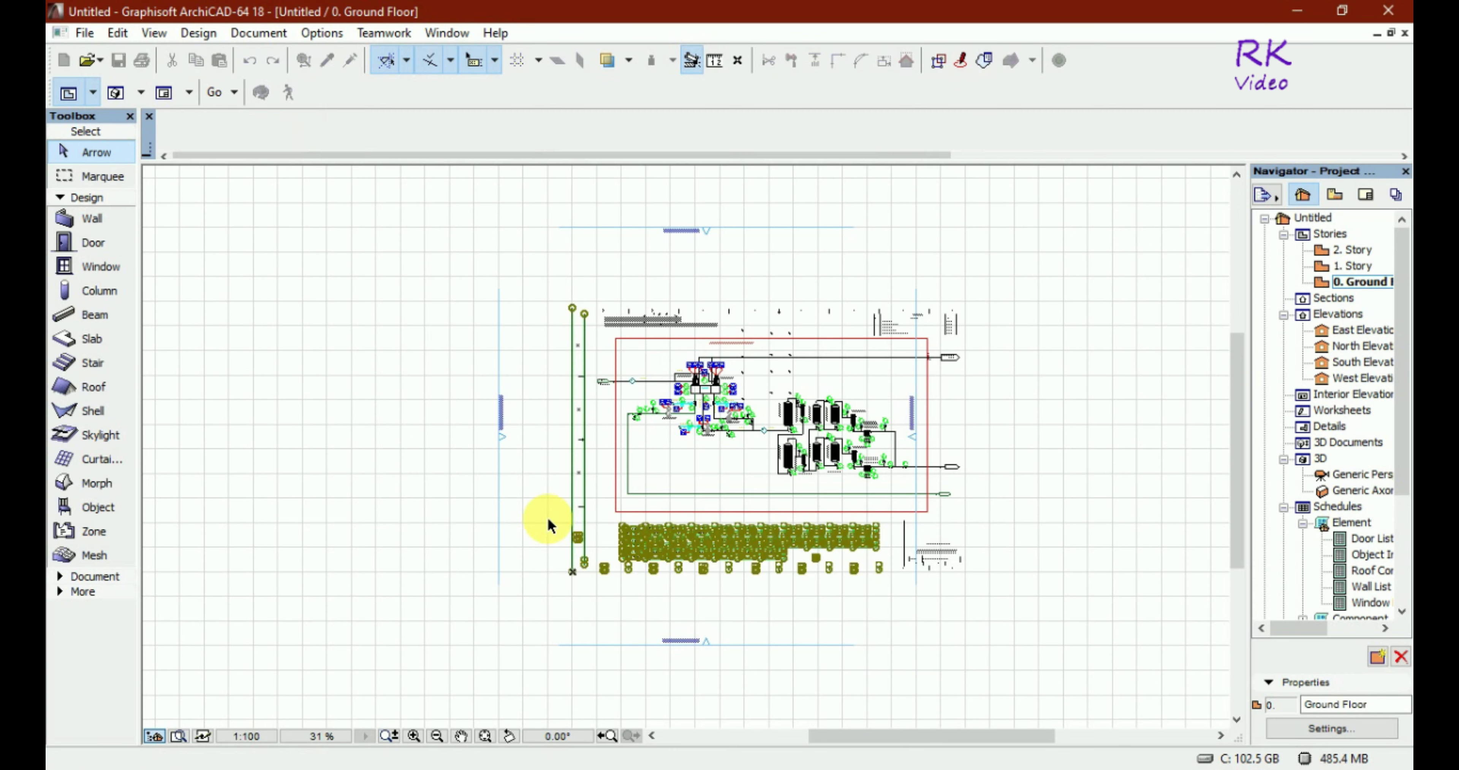
key(Delete)
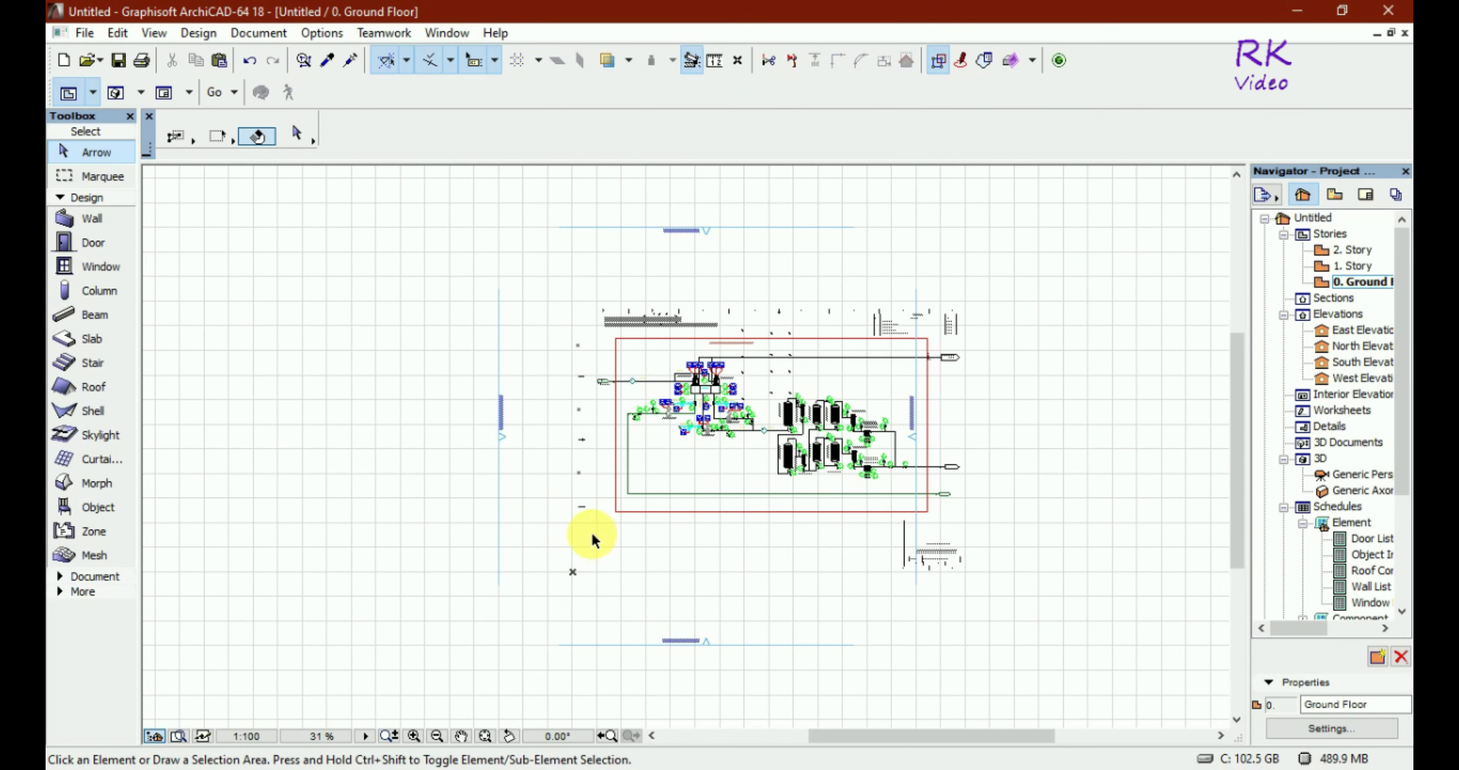
drag(592, 534, 535, 368)
click(546, 323)
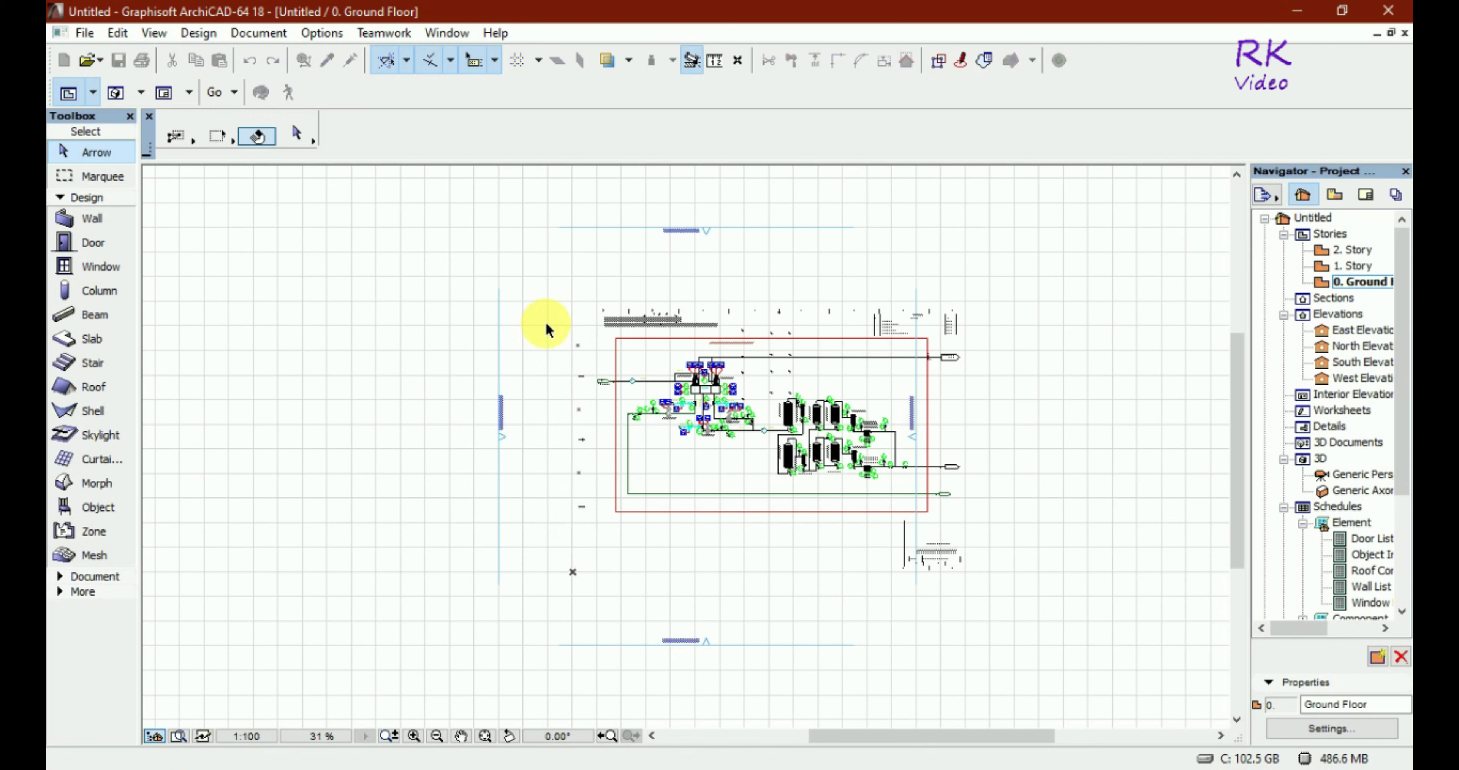
key(Delete)
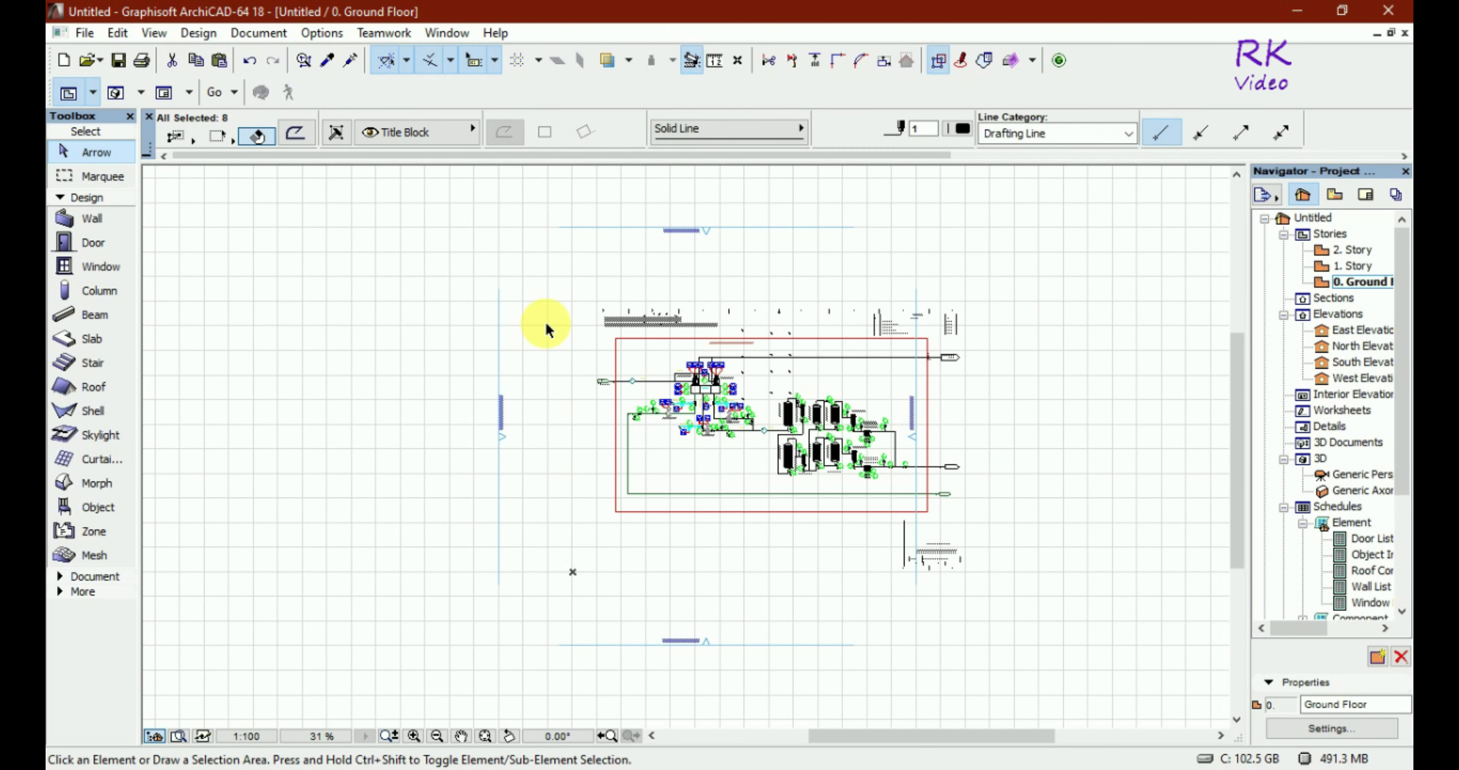
Step: Delete the notes and border marks along the drawing's top edge, keeping the East Elevation marker
click(565, 278)
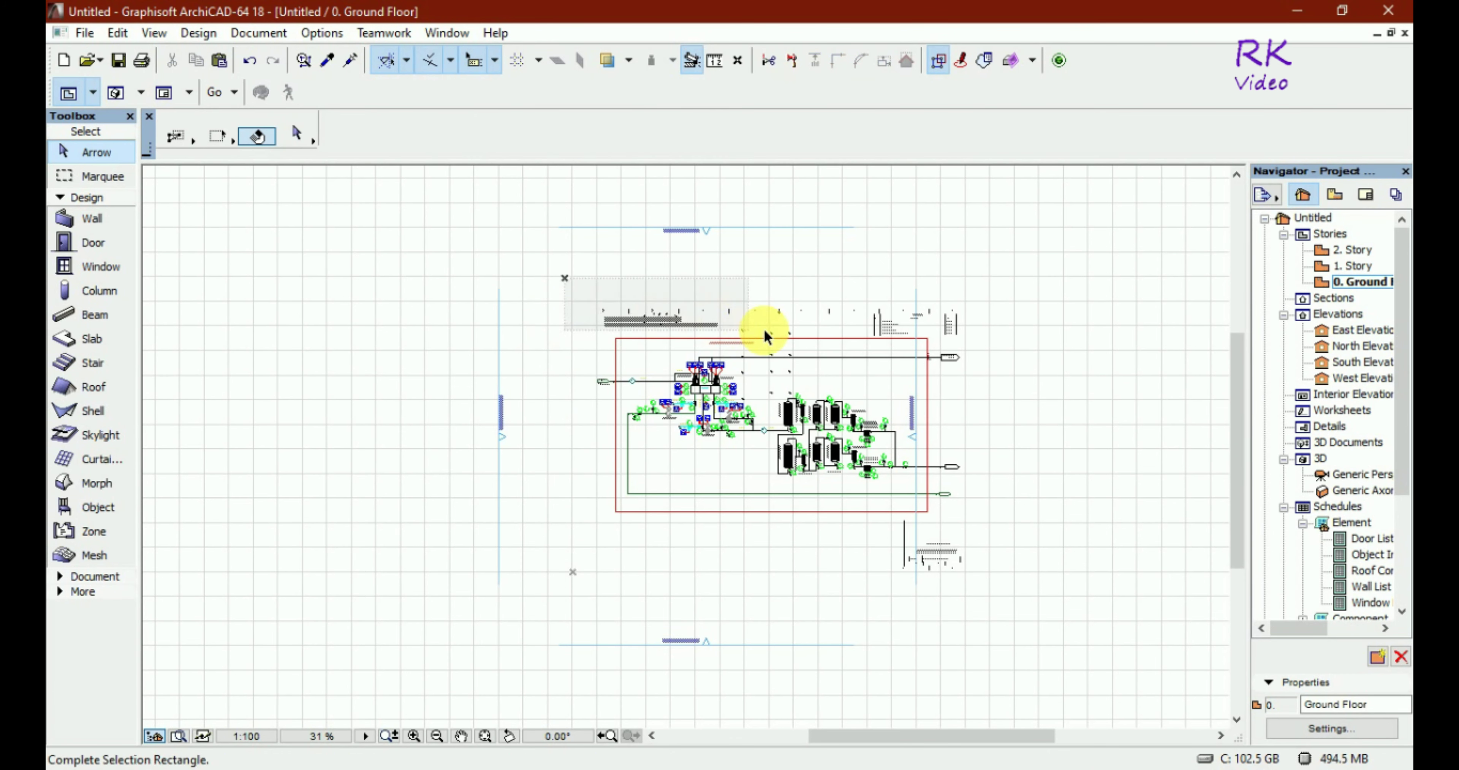
click(921, 339)
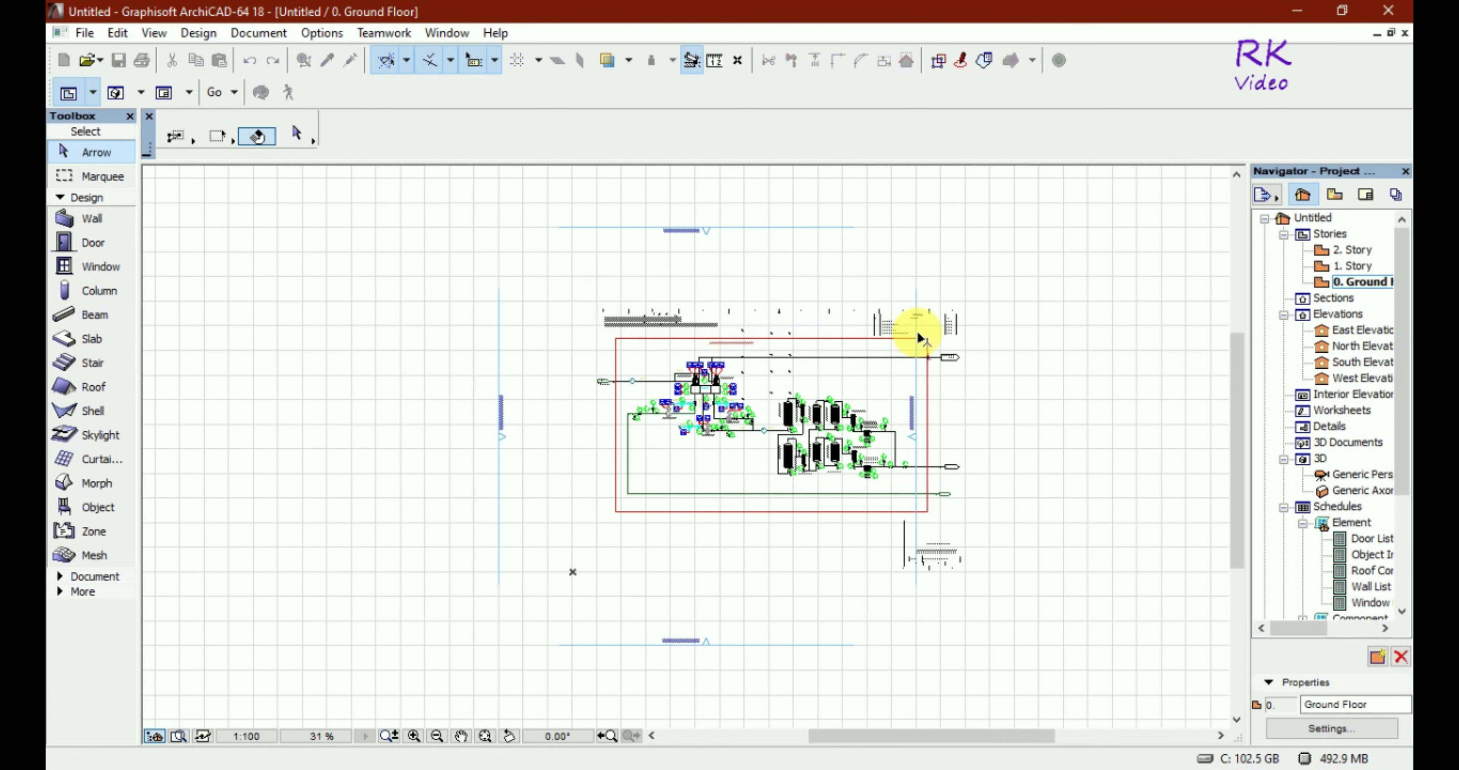
key(Delete)
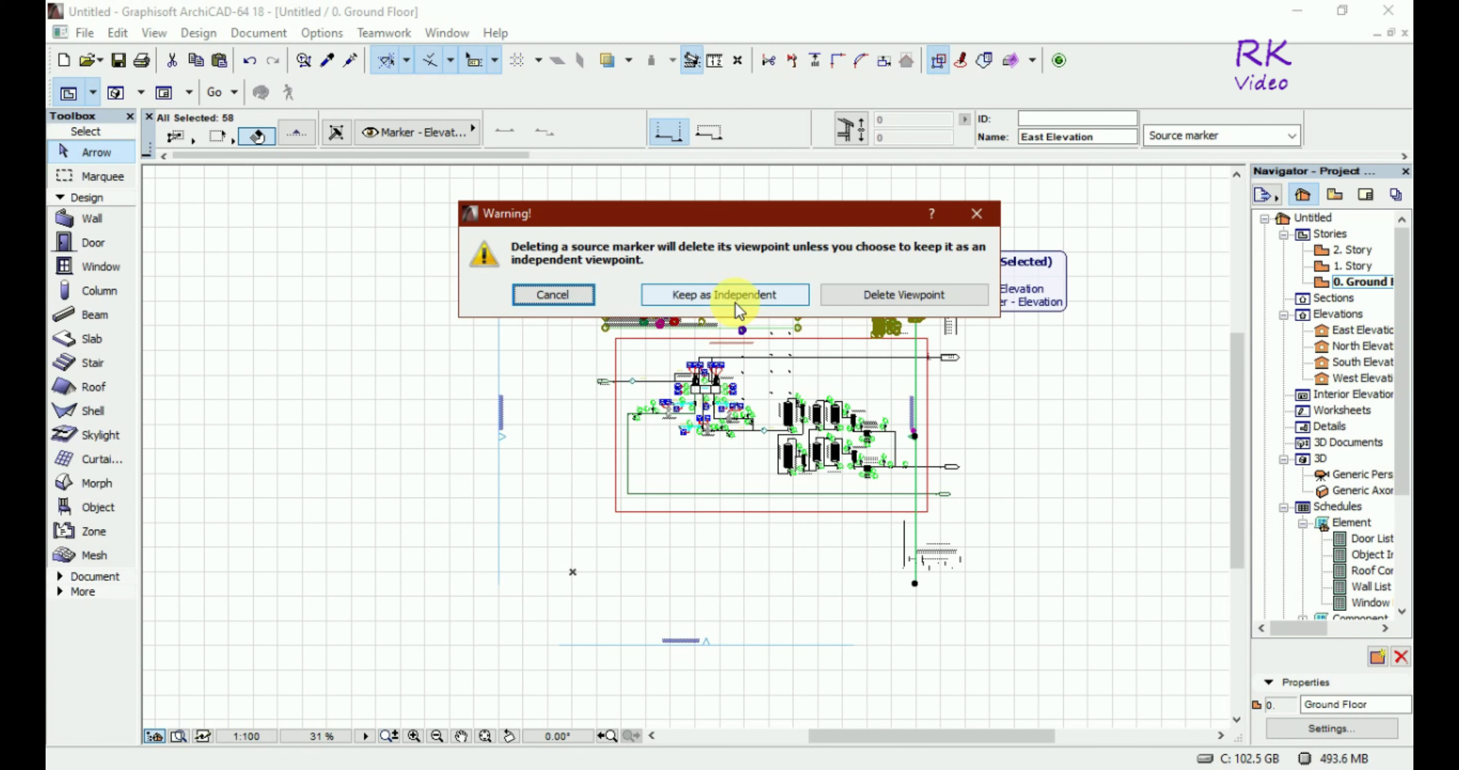
click(833, 299)
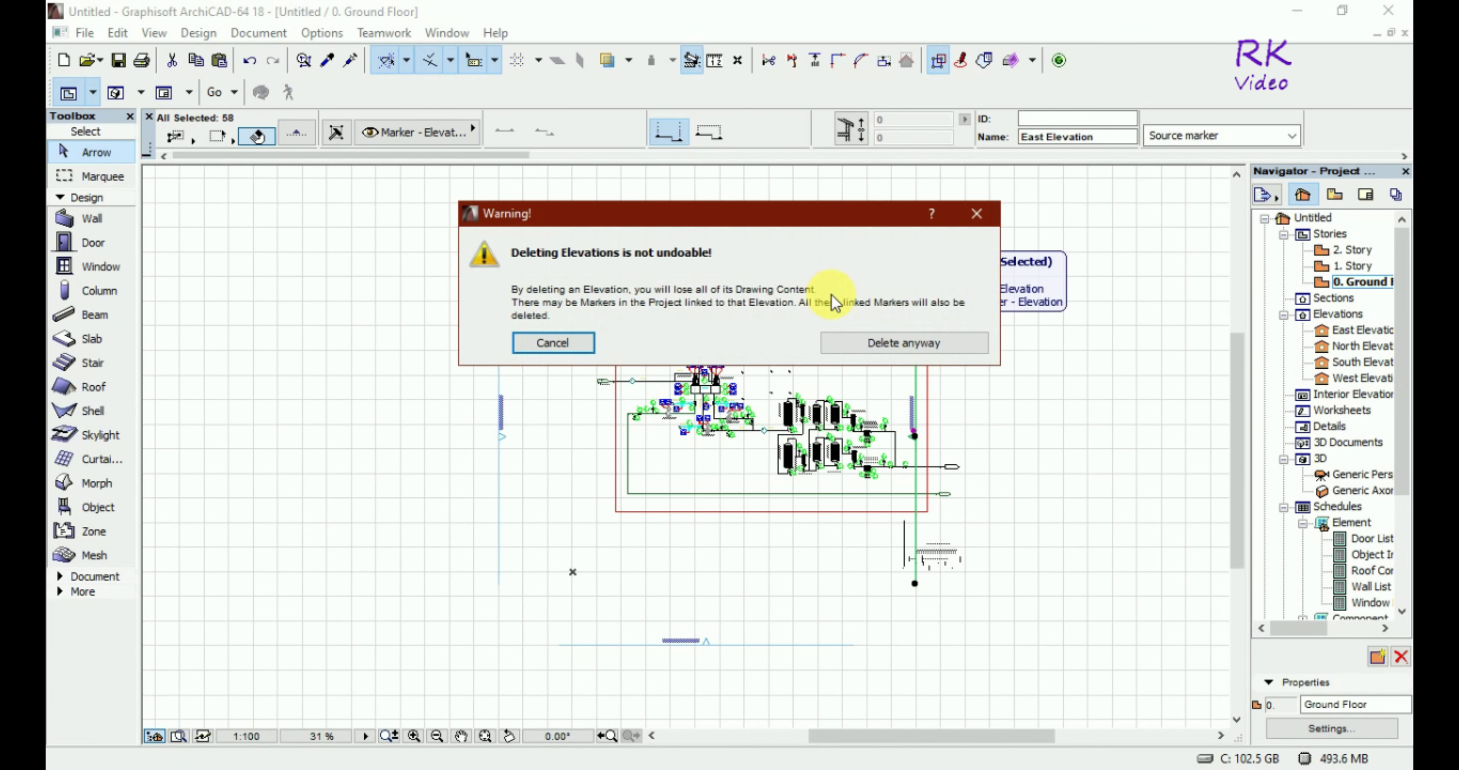
click(977, 213)
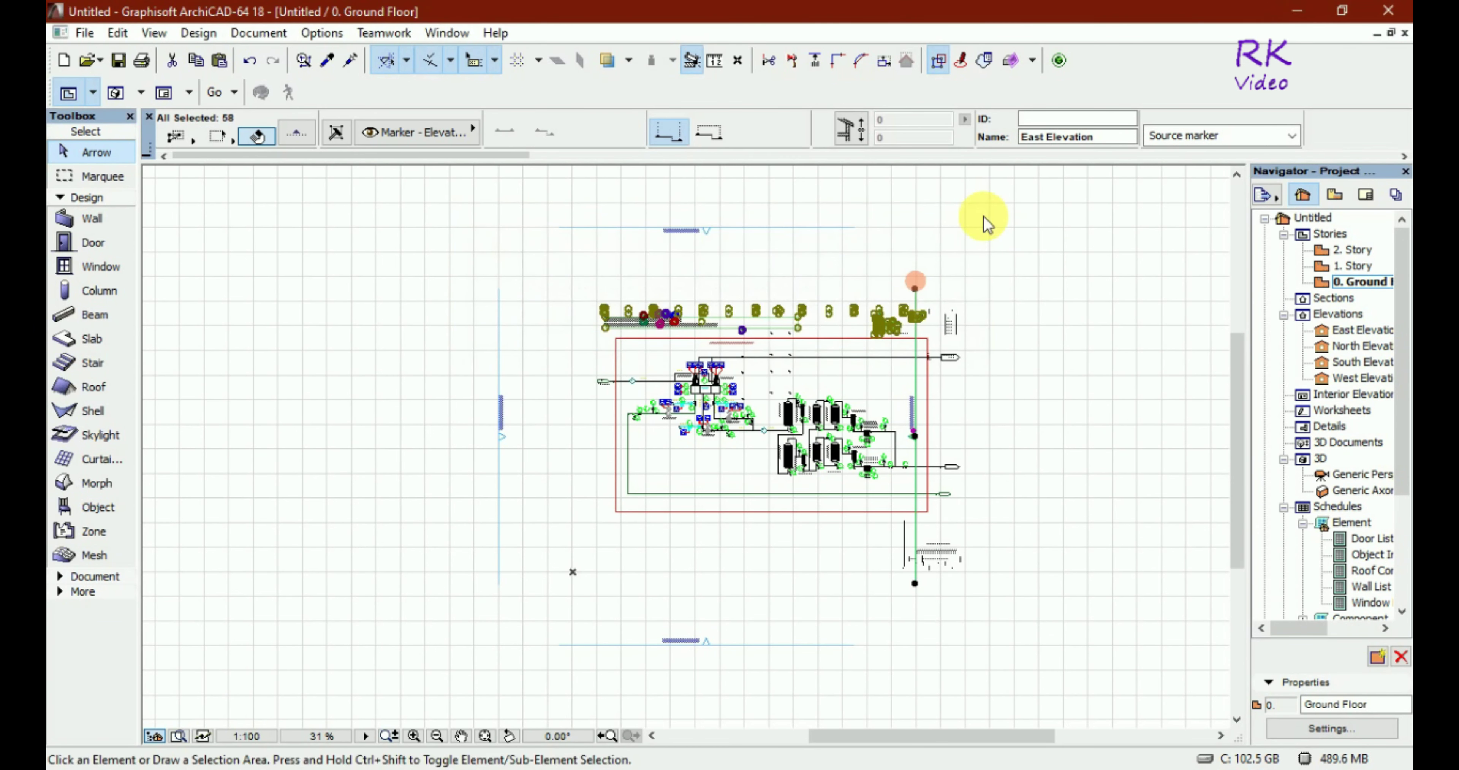
click(1010, 261)
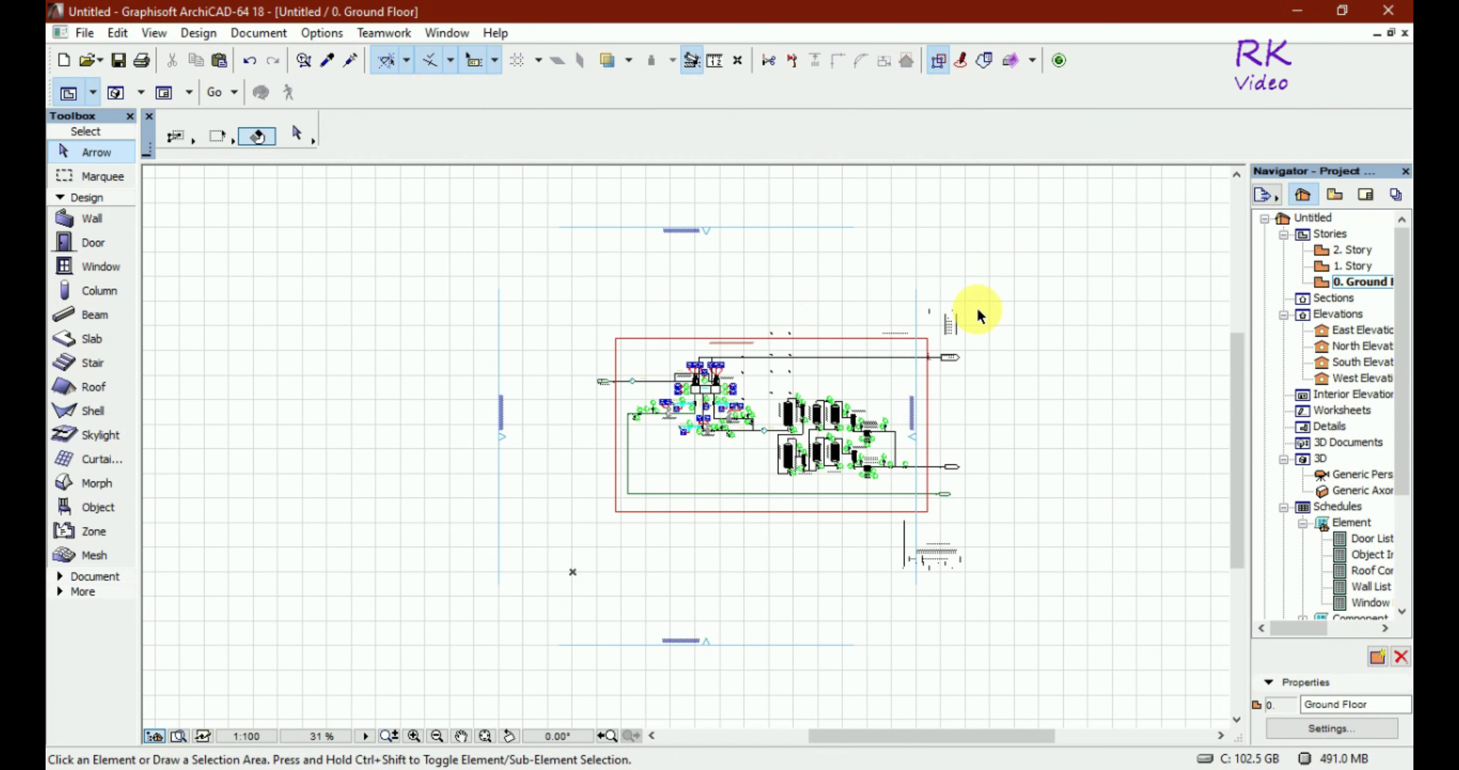
Step: Delete the leftover table text and the pipe end tag outside the red frame's upper-right corner
click(978, 288)
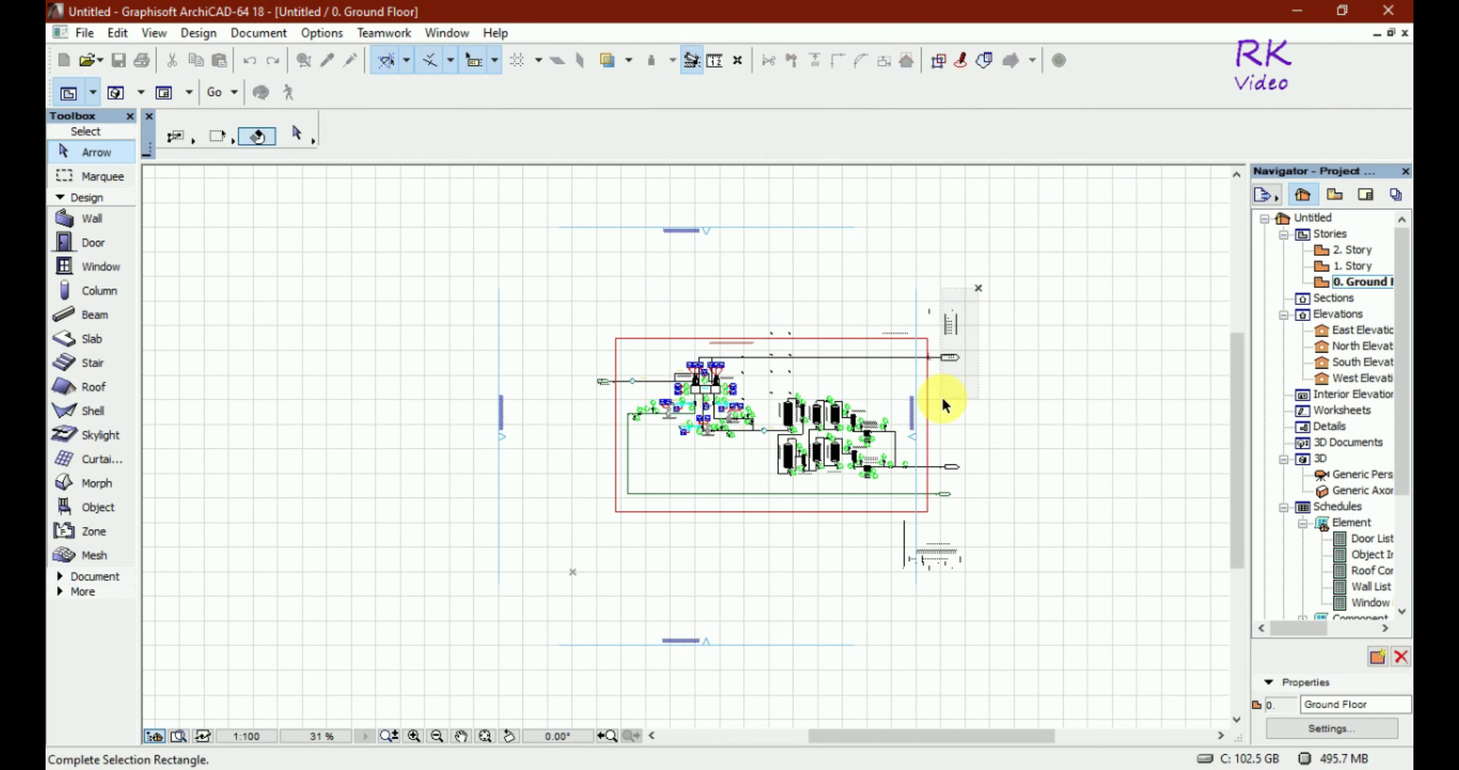
click(942, 398)
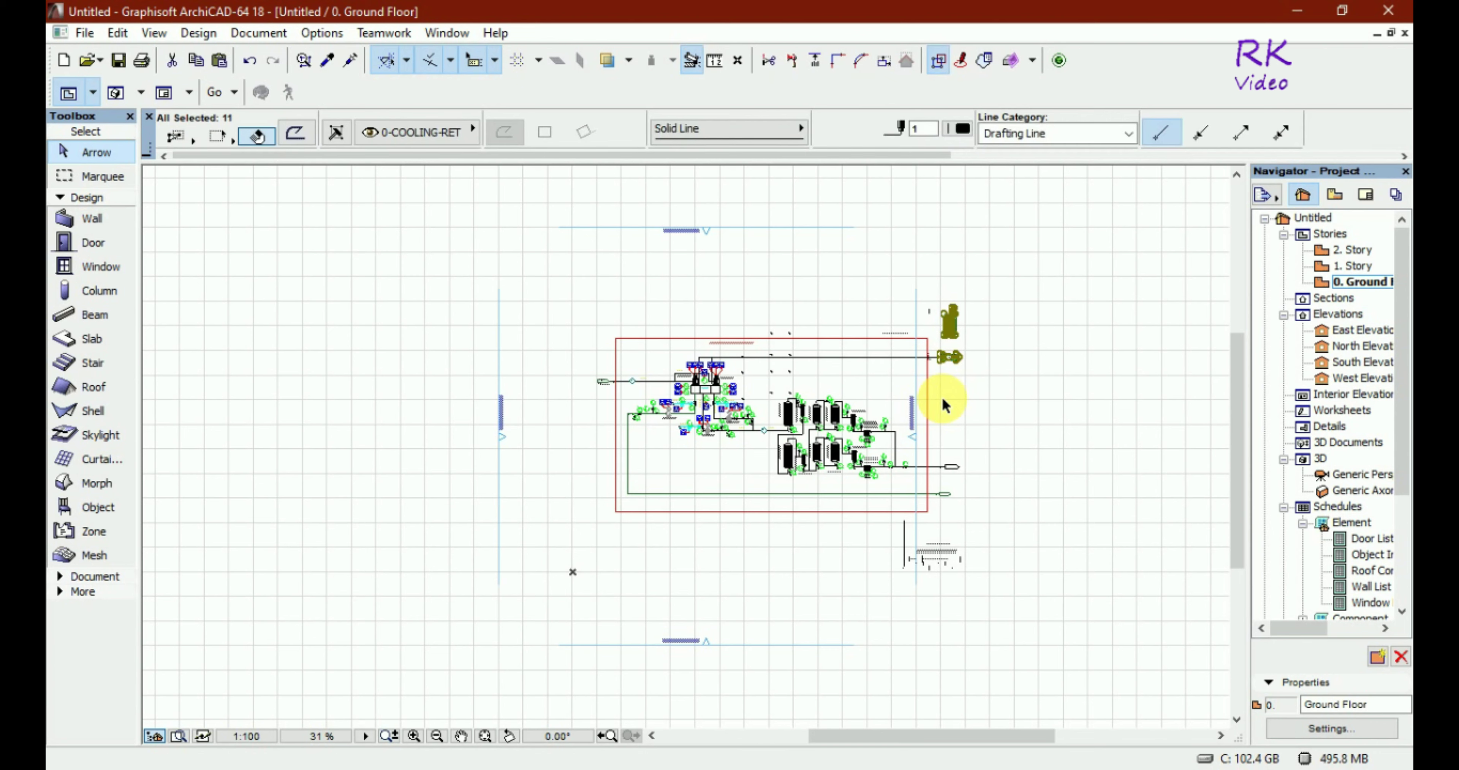
key(Escape)
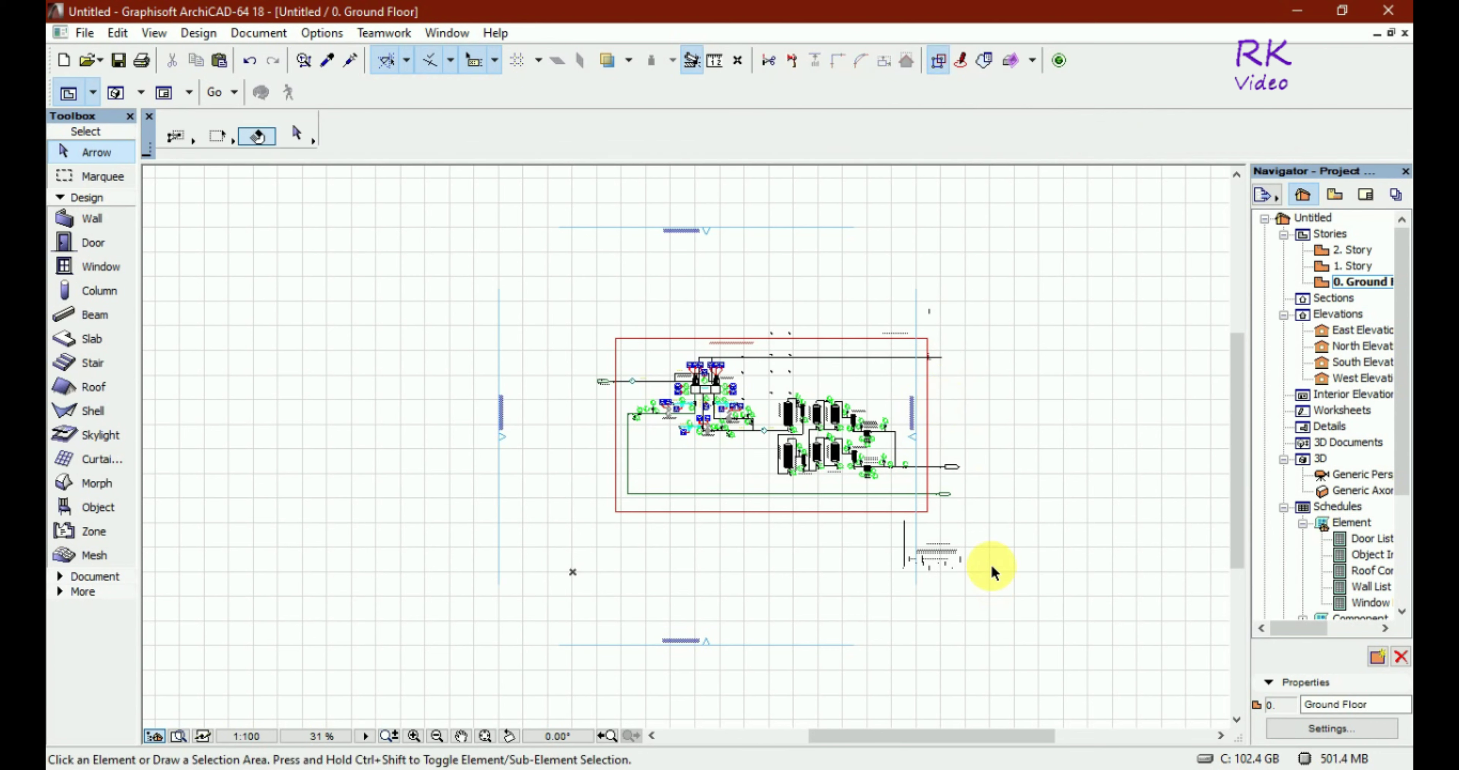
Step: Delete the cluster of title block remnants and the vertical line below the red frame's lower-right corner
click(969, 524)
click(925, 593)
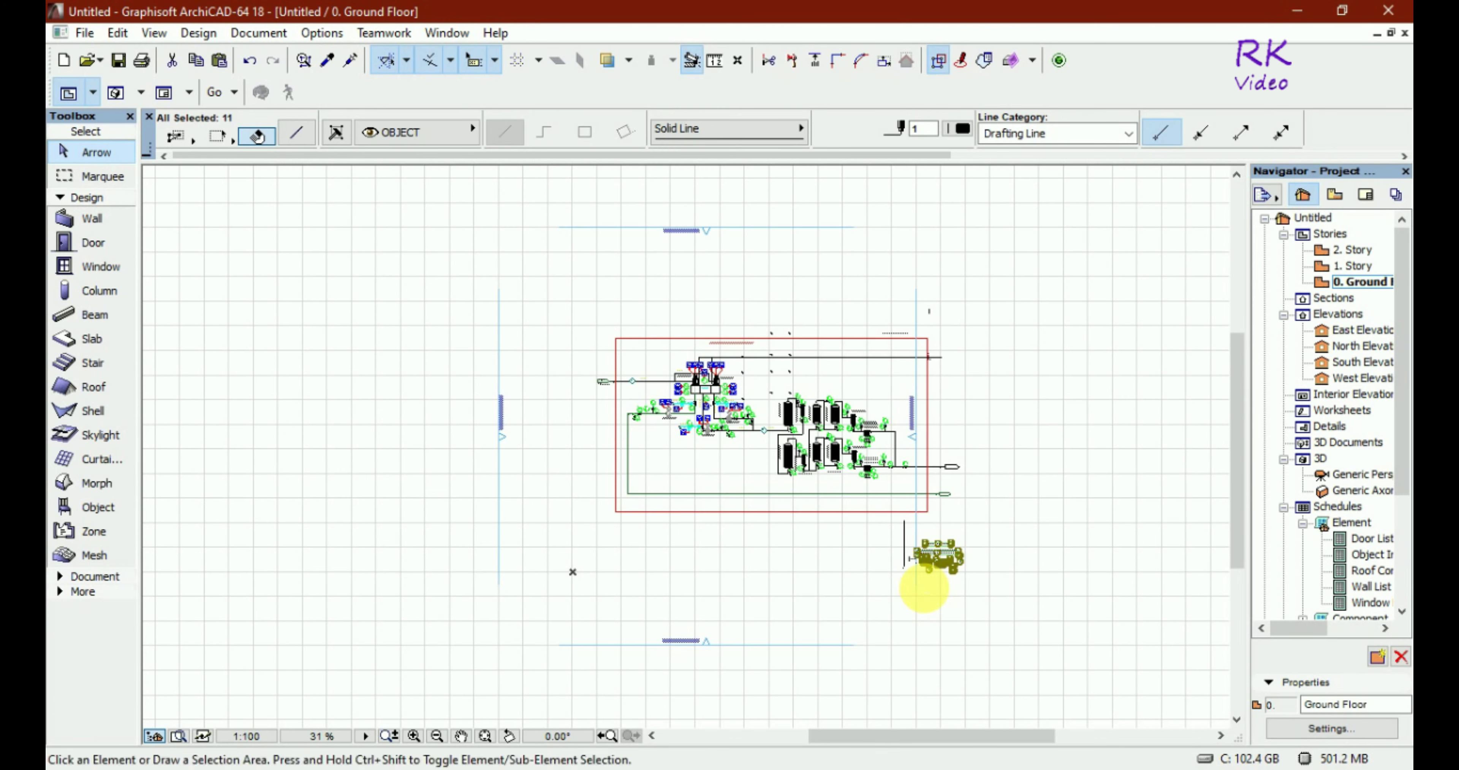
key(Delete)
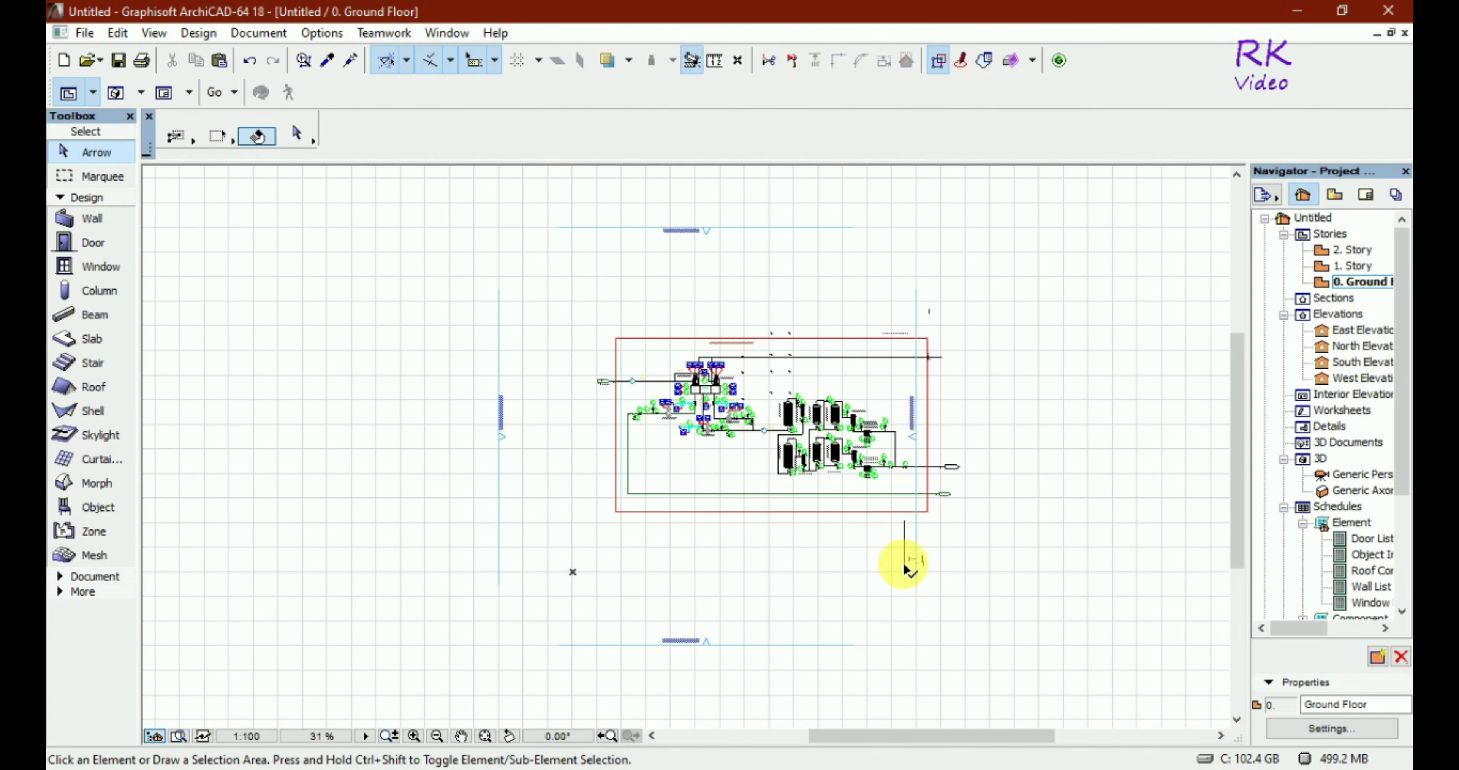
click(905, 568)
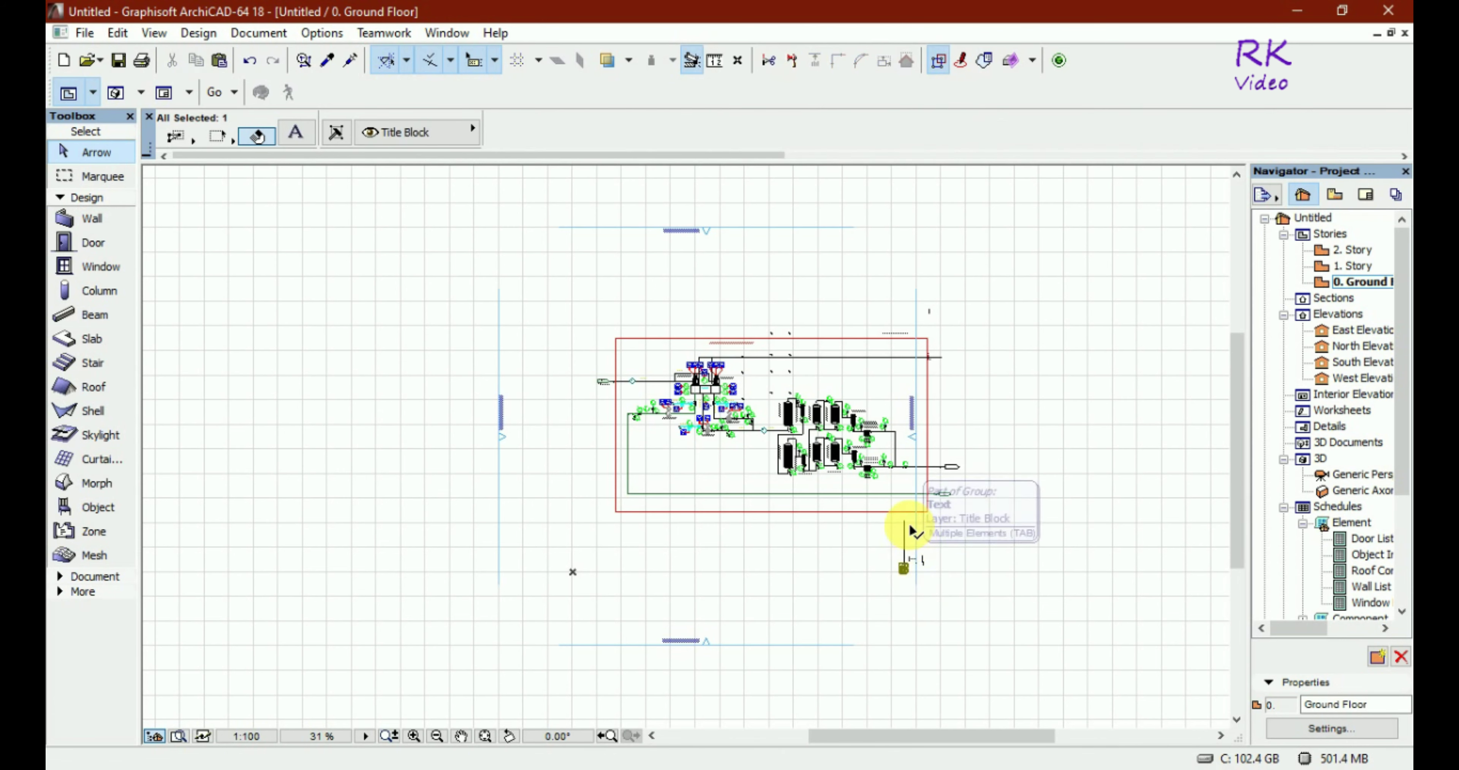
click(908, 534)
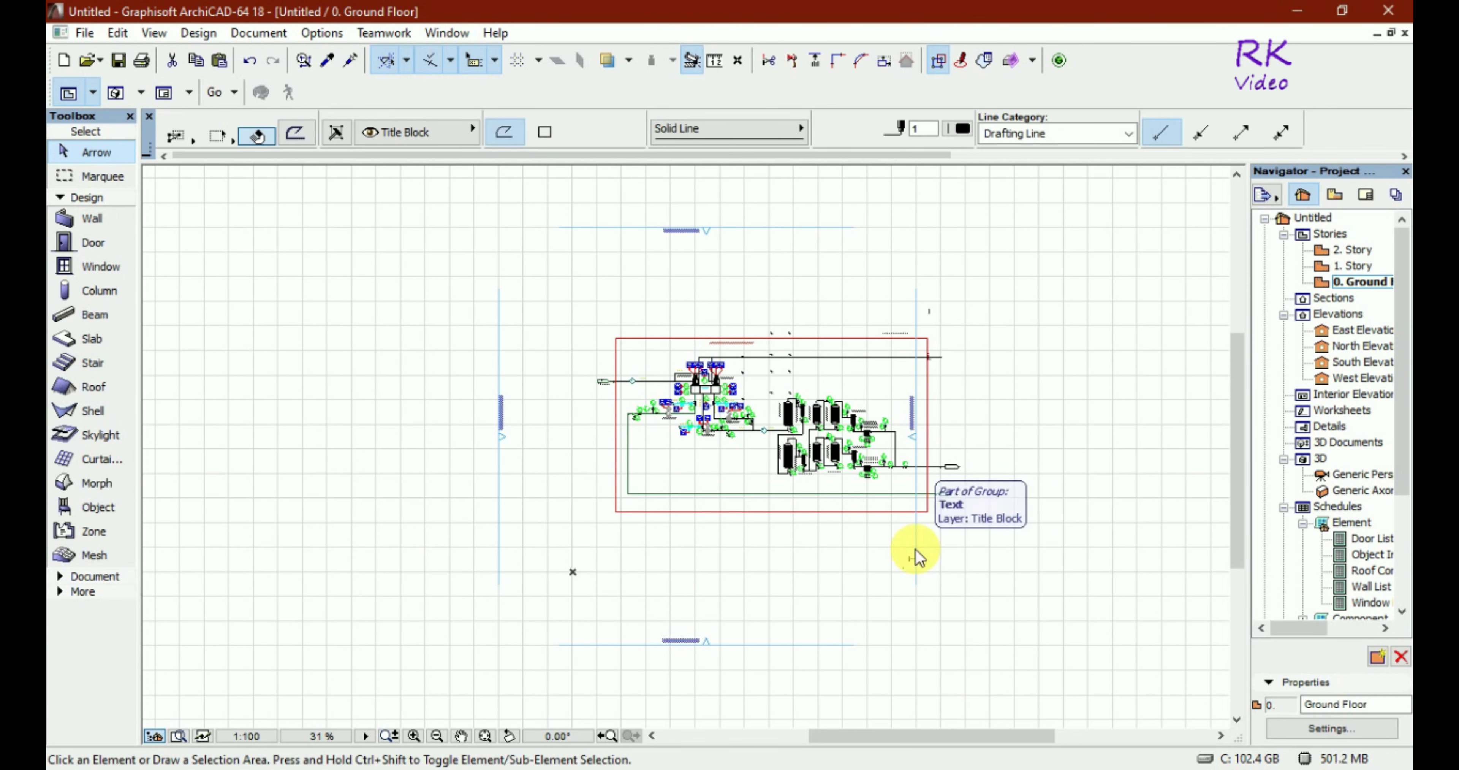
key(Delete)
Step: Delete the remaining title block texts, including CUSTOMER, DRAWING DESCRIPTION, SIZE, DATE and NTS, along with the short lines beside them
scroll(923, 563, up, 1)
scroll(923, 563, up, 11)
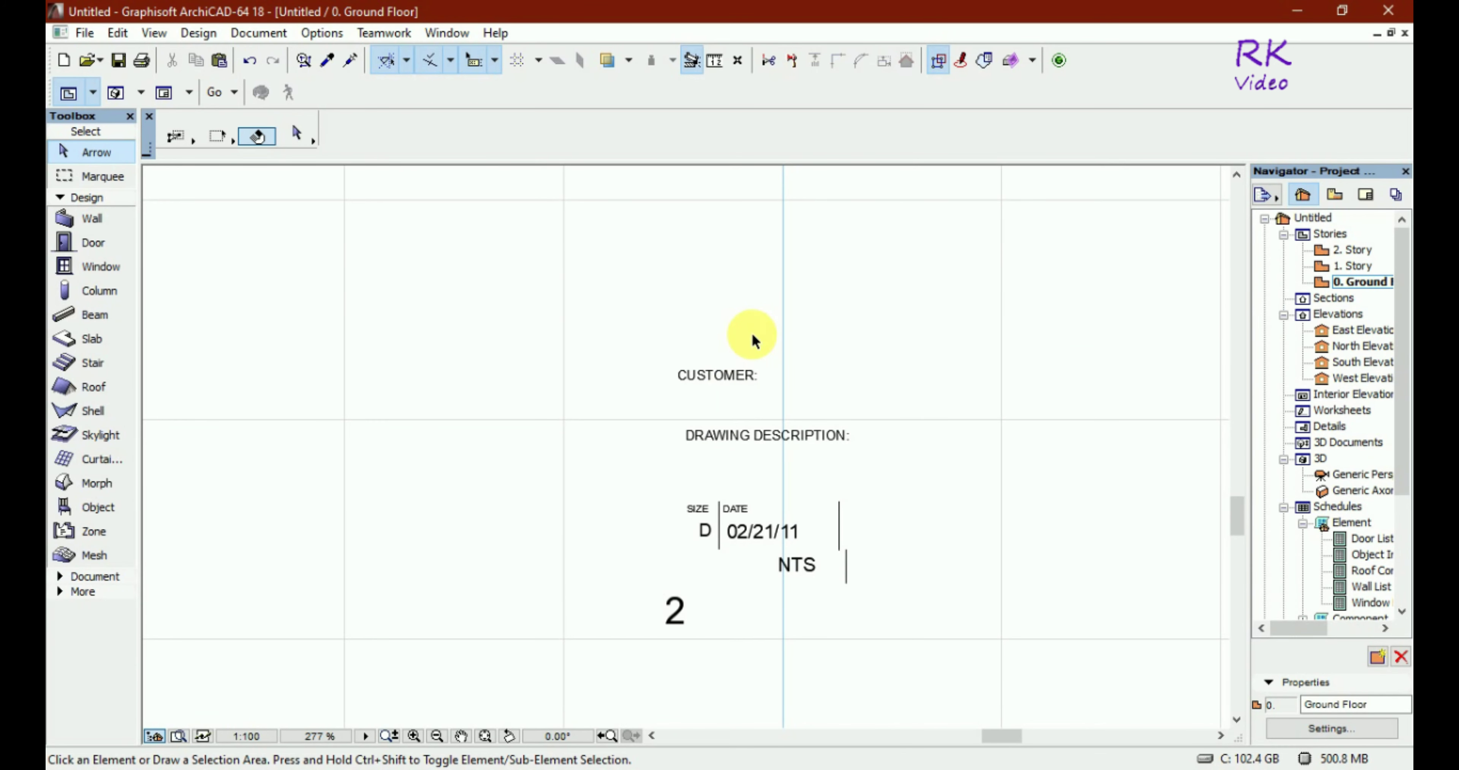
drag(753, 339, 657, 663)
key(Delete)
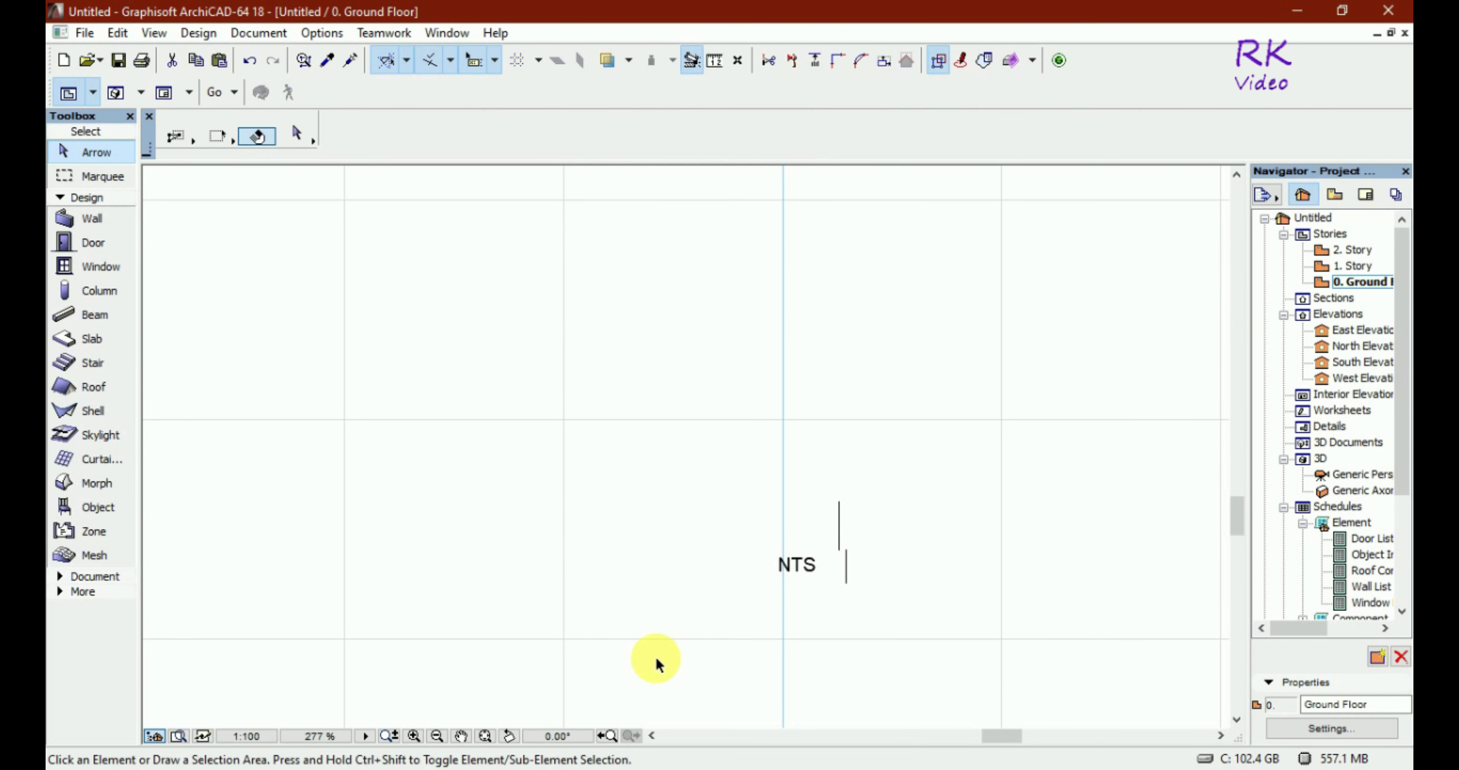
drag(890, 464, 793, 651)
key(Delete)
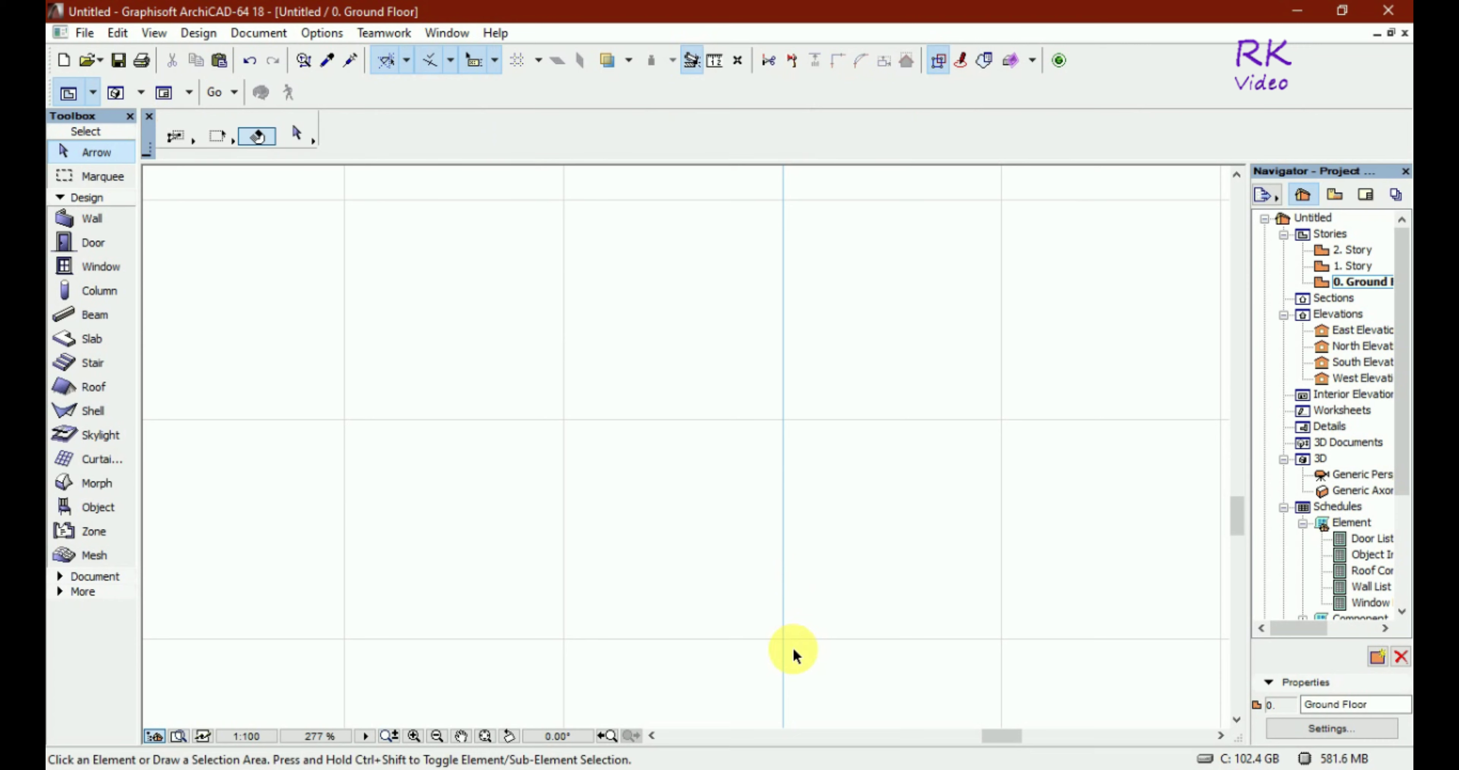
Step: Delete the two pipe end tags at the right ends of the lower pipelines, just outside the red frame
scroll(737, 608, down, 5)
scroll(799, 611, down, 2)
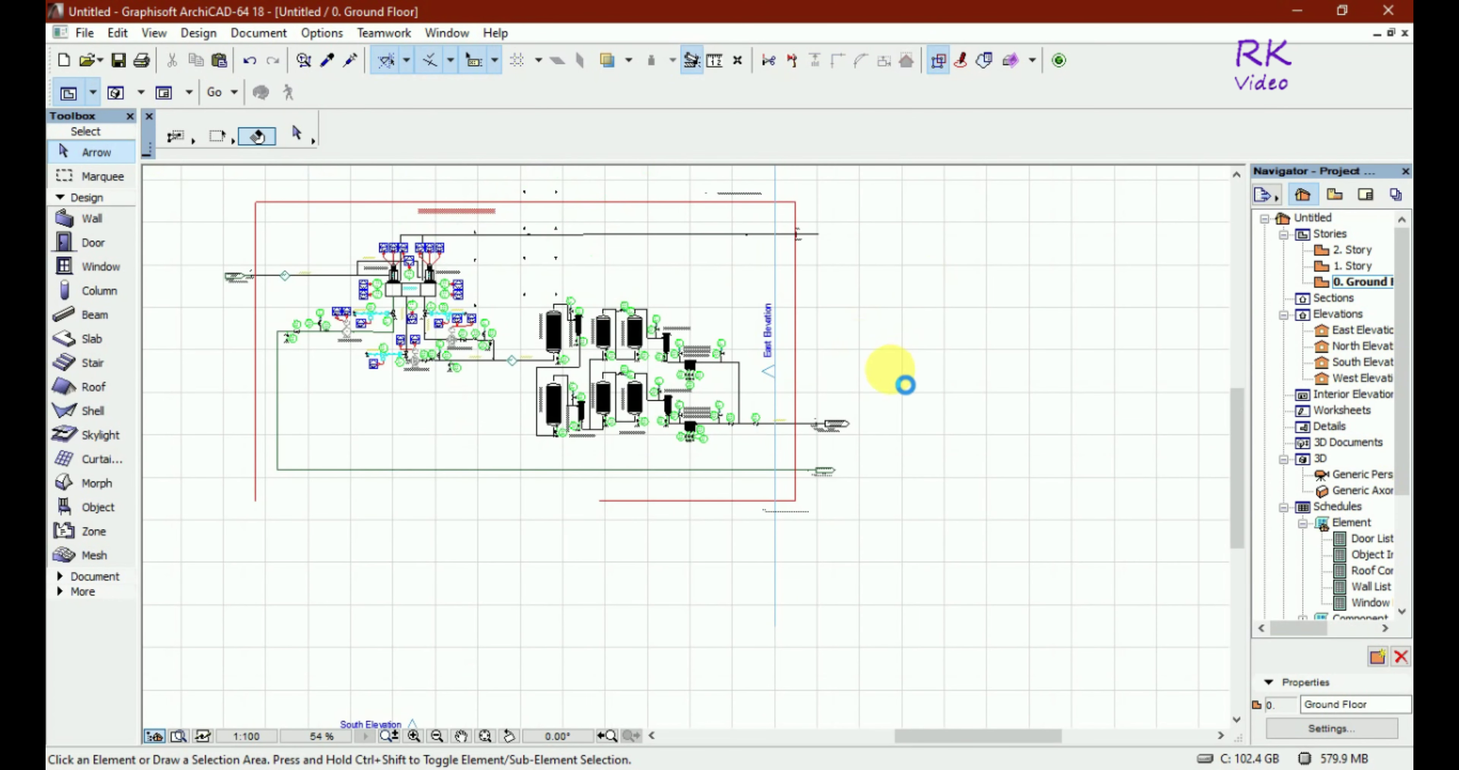
drag(863, 388, 814, 502)
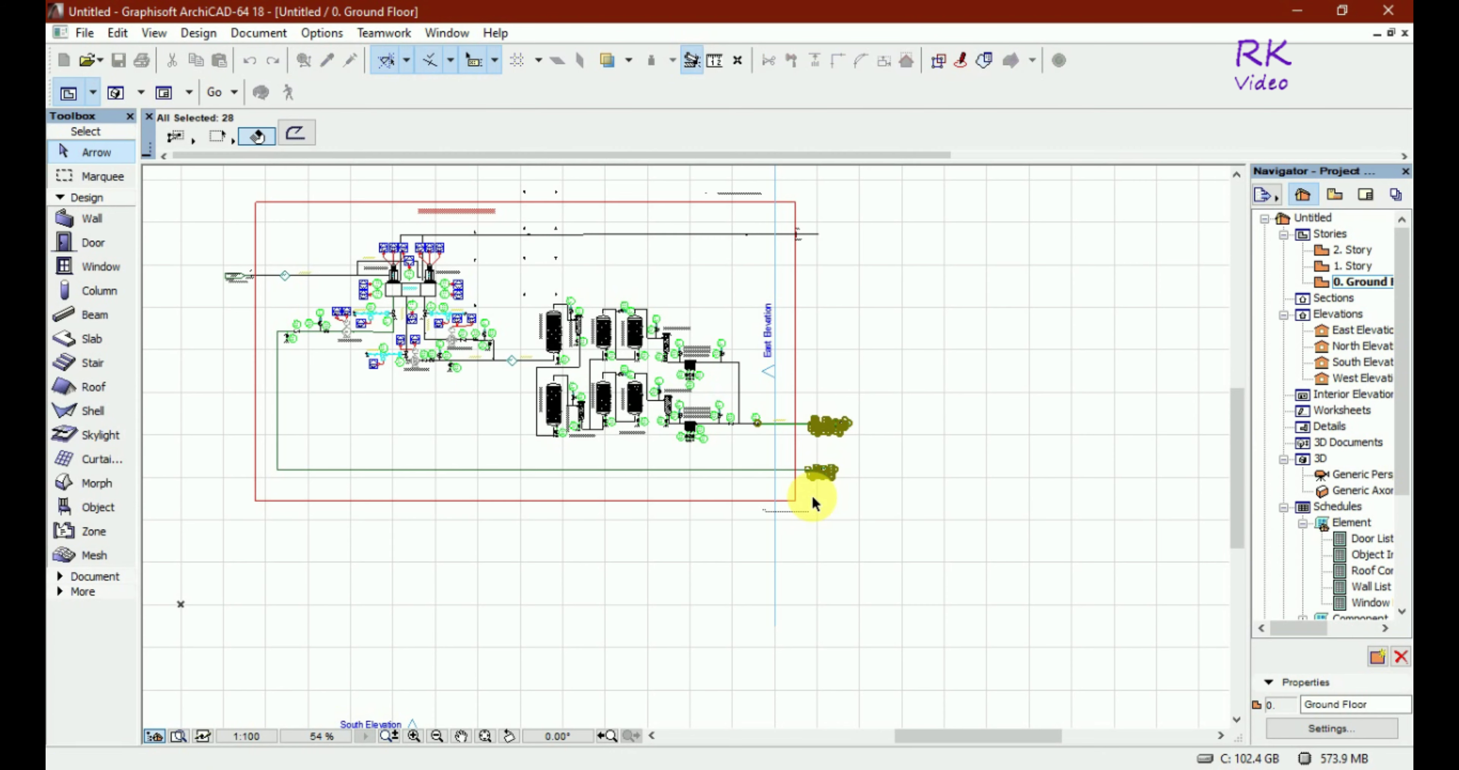
key(Delete)
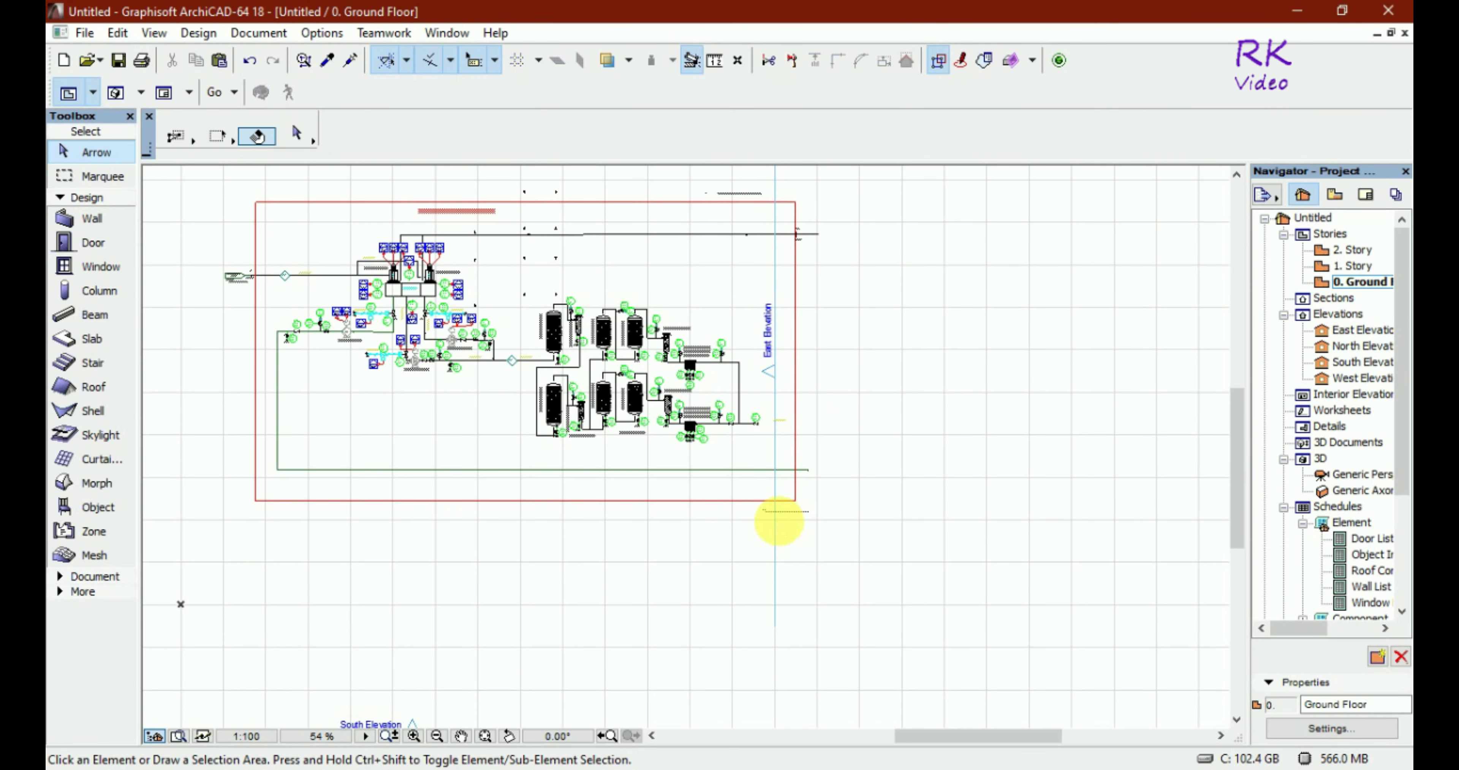
Step: Delete the NOTES heading and the PFD reference text below the red frame's lower-right corner
scroll(780, 521, up, 7)
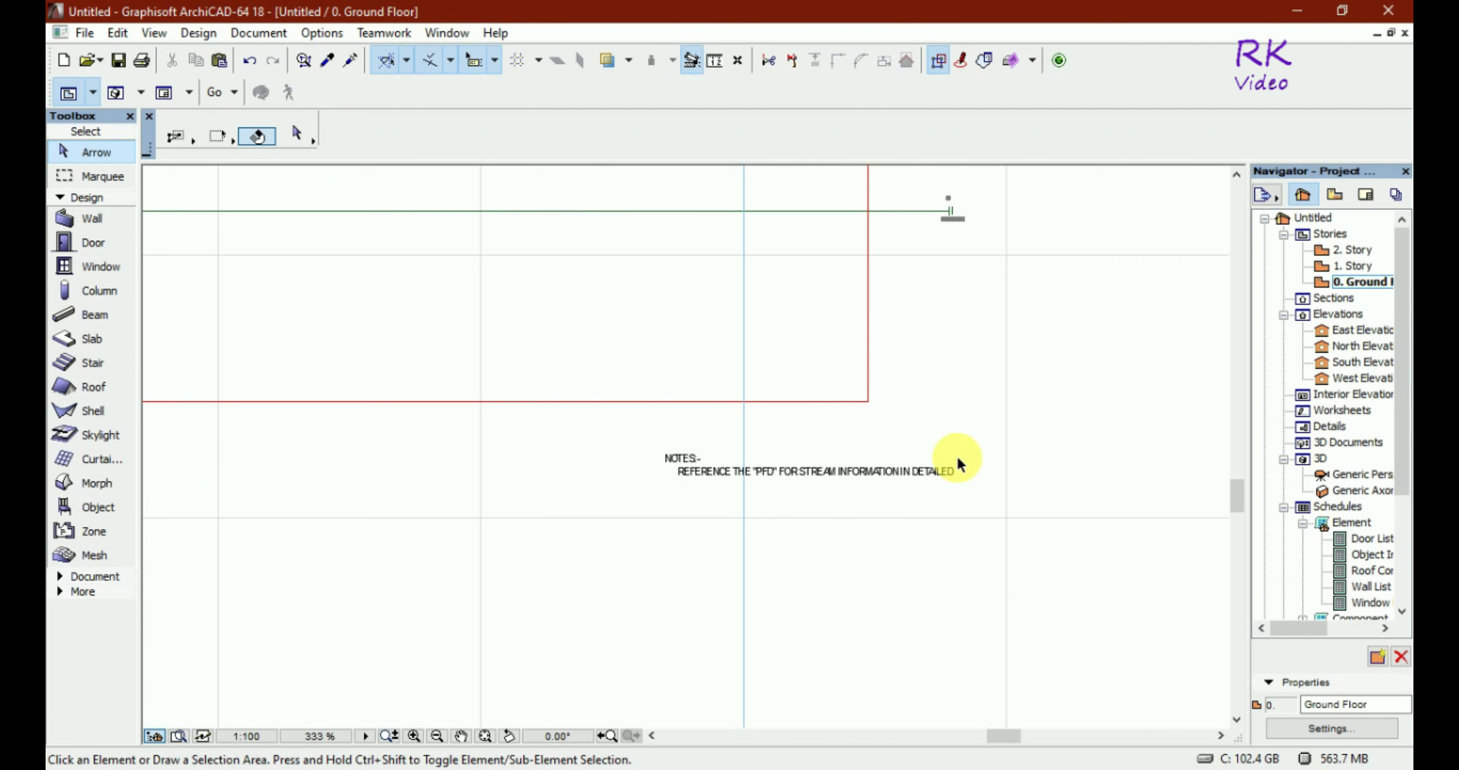
click(952, 473)
key(Delete)
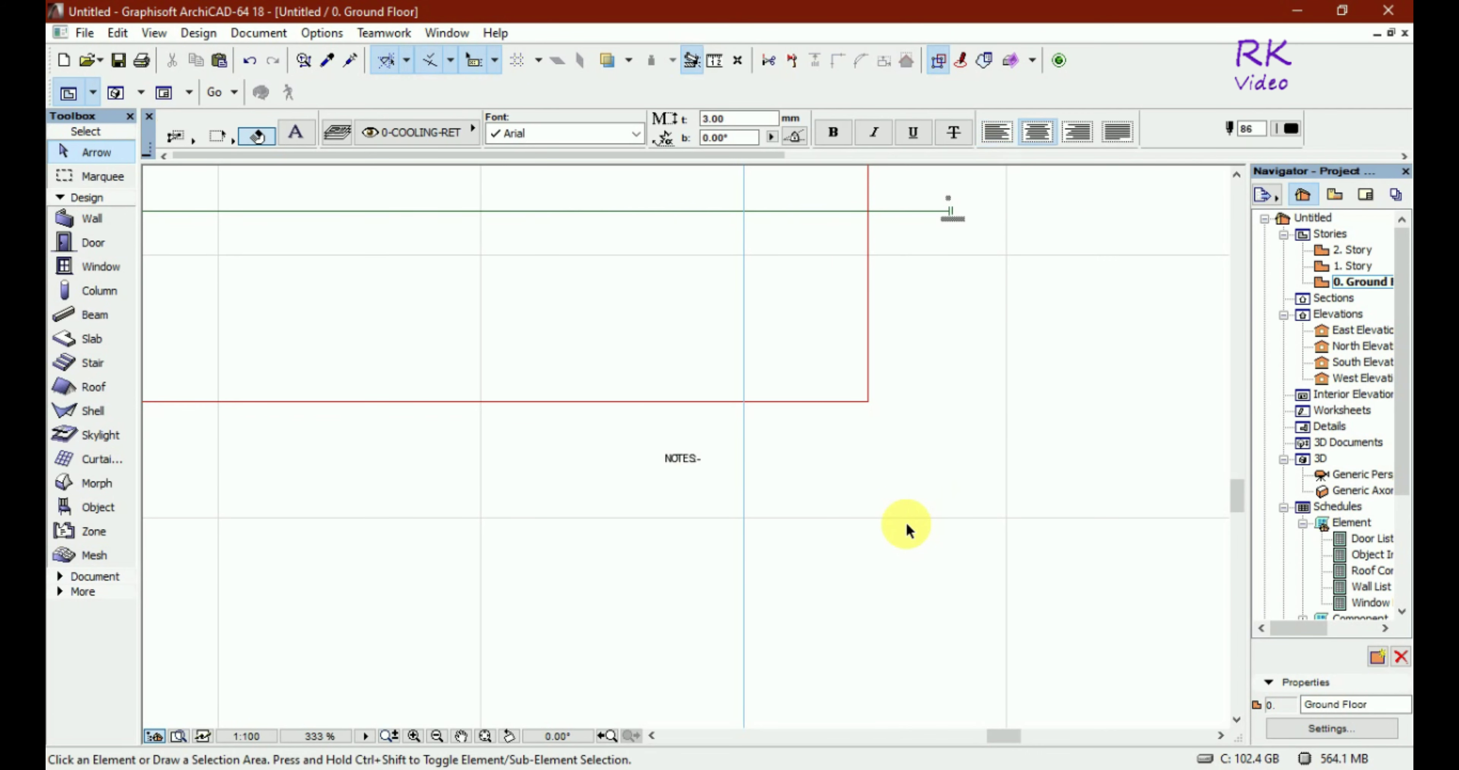
click(679, 460)
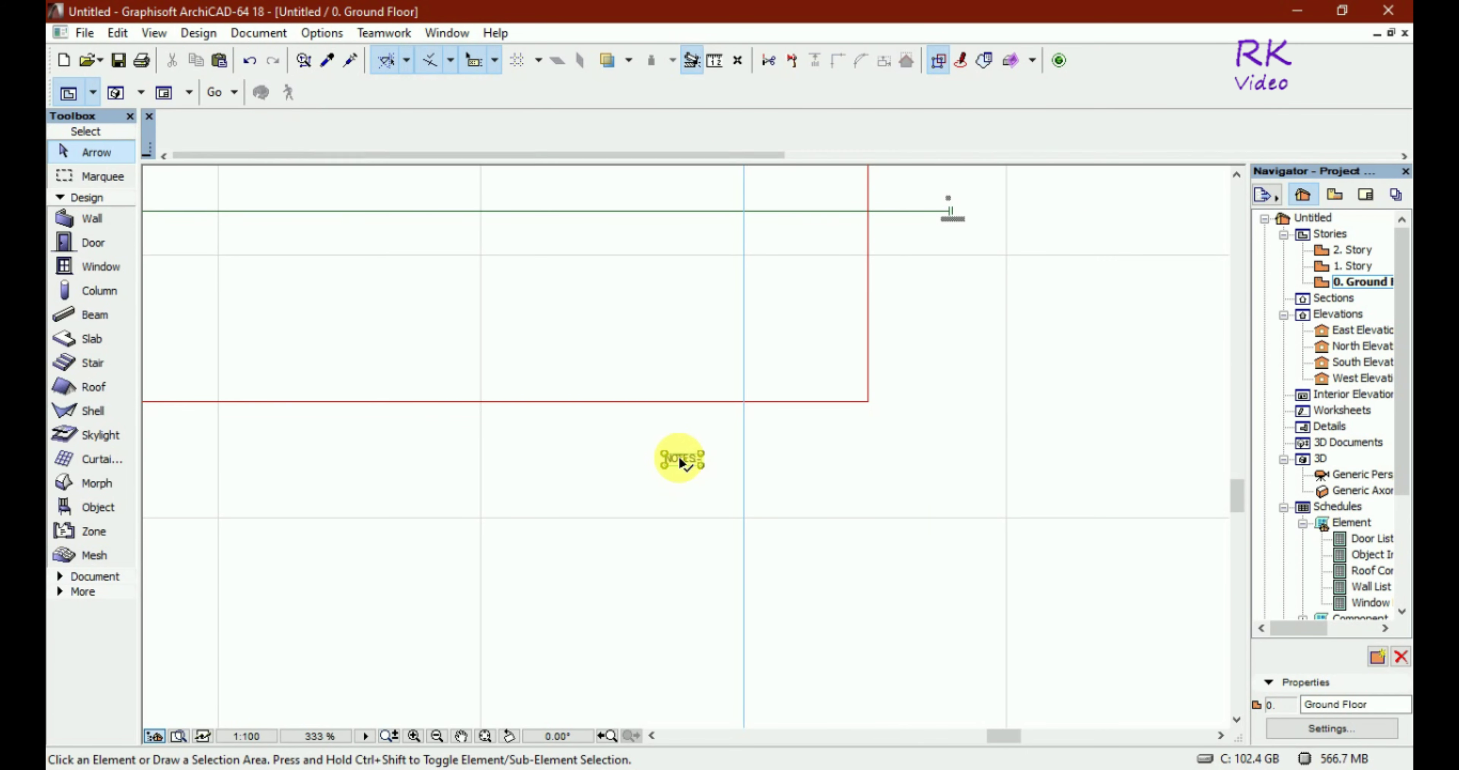
key(Delete)
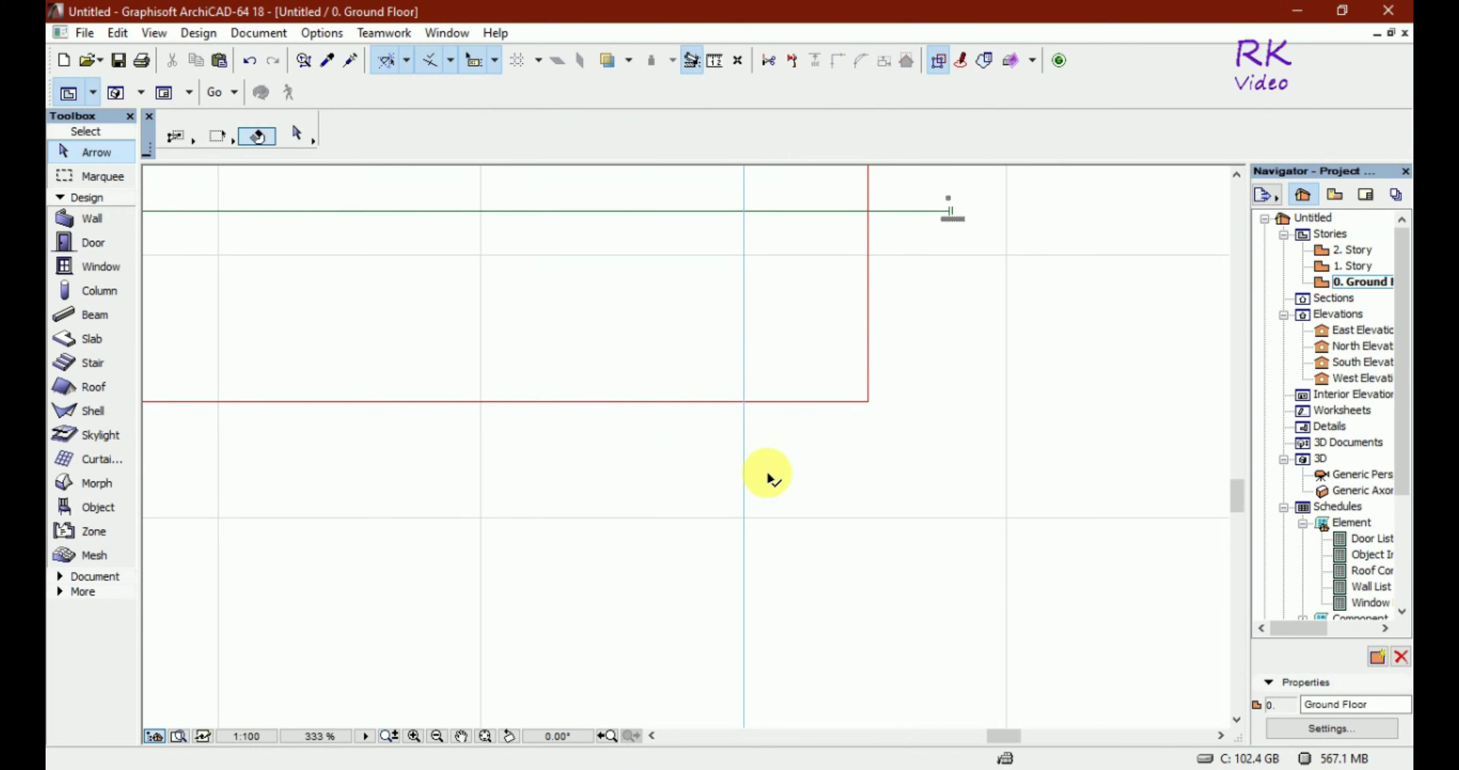
Step: Delete the long green pipeline along the frame's lower edge together with the end symbol and tag outside the frame
scroll(734, 566, down, 3)
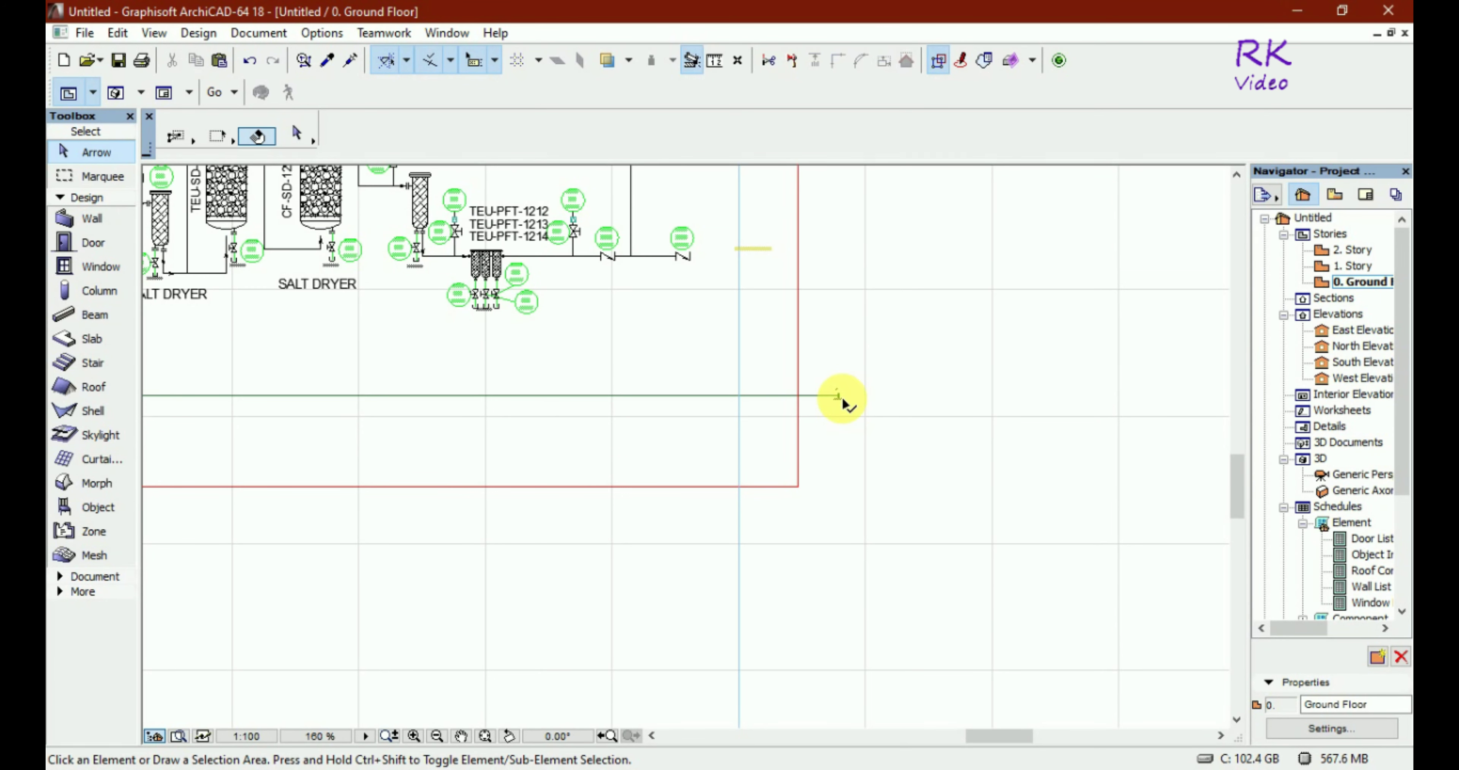
drag(847, 384, 825, 423)
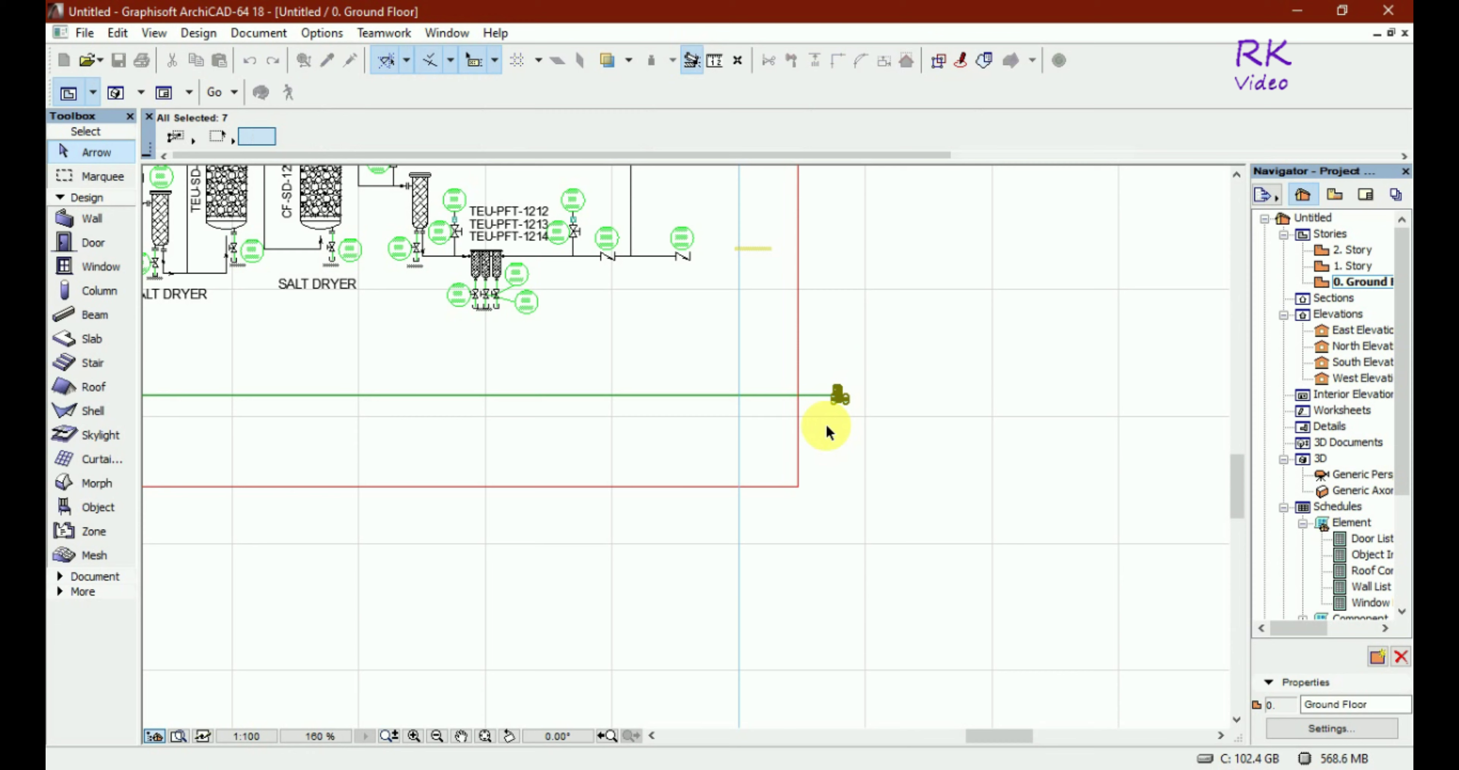
click(825, 423)
Step: Delete the red rectangular frame around the process diagram
scroll(655, 615, down, 3)
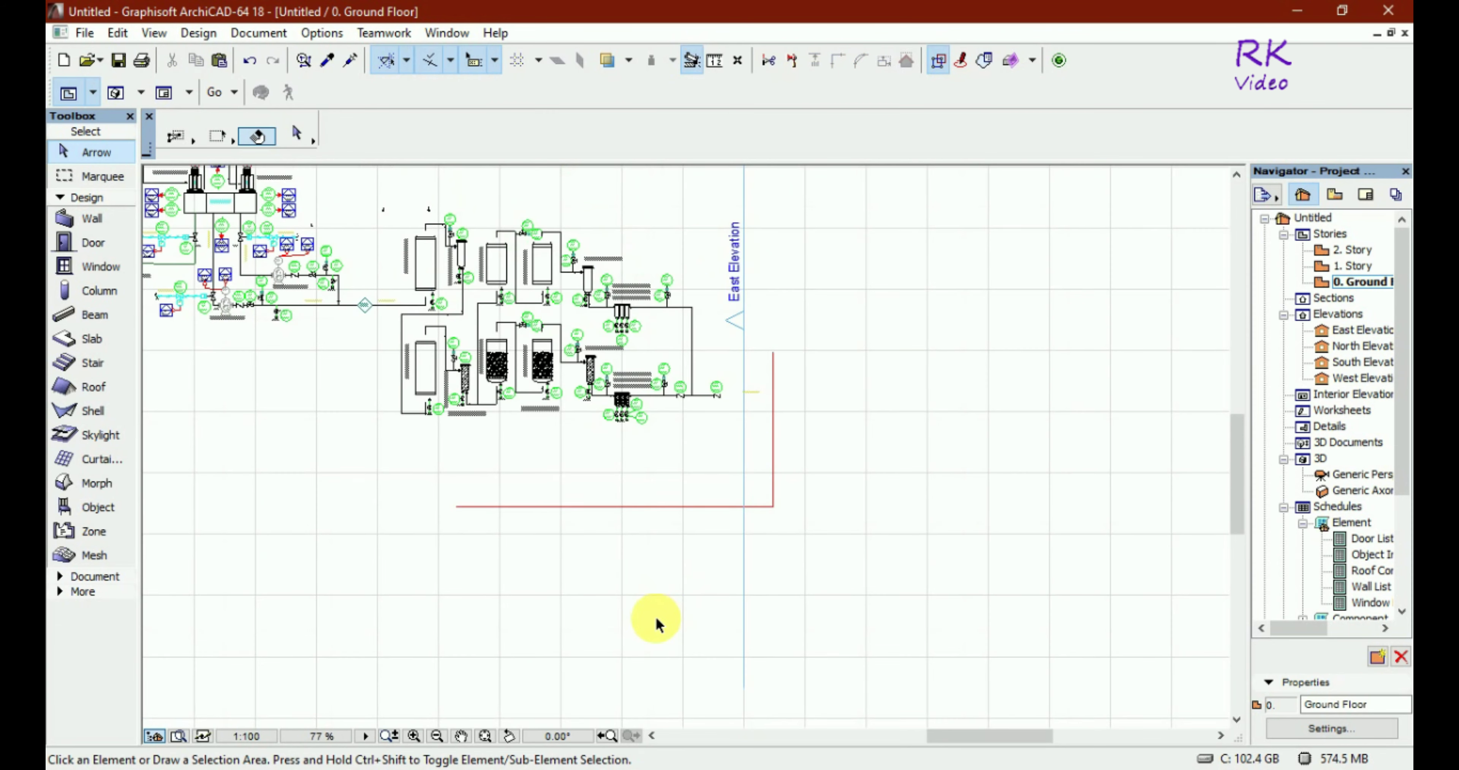
scroll(656, 620, down, 2)
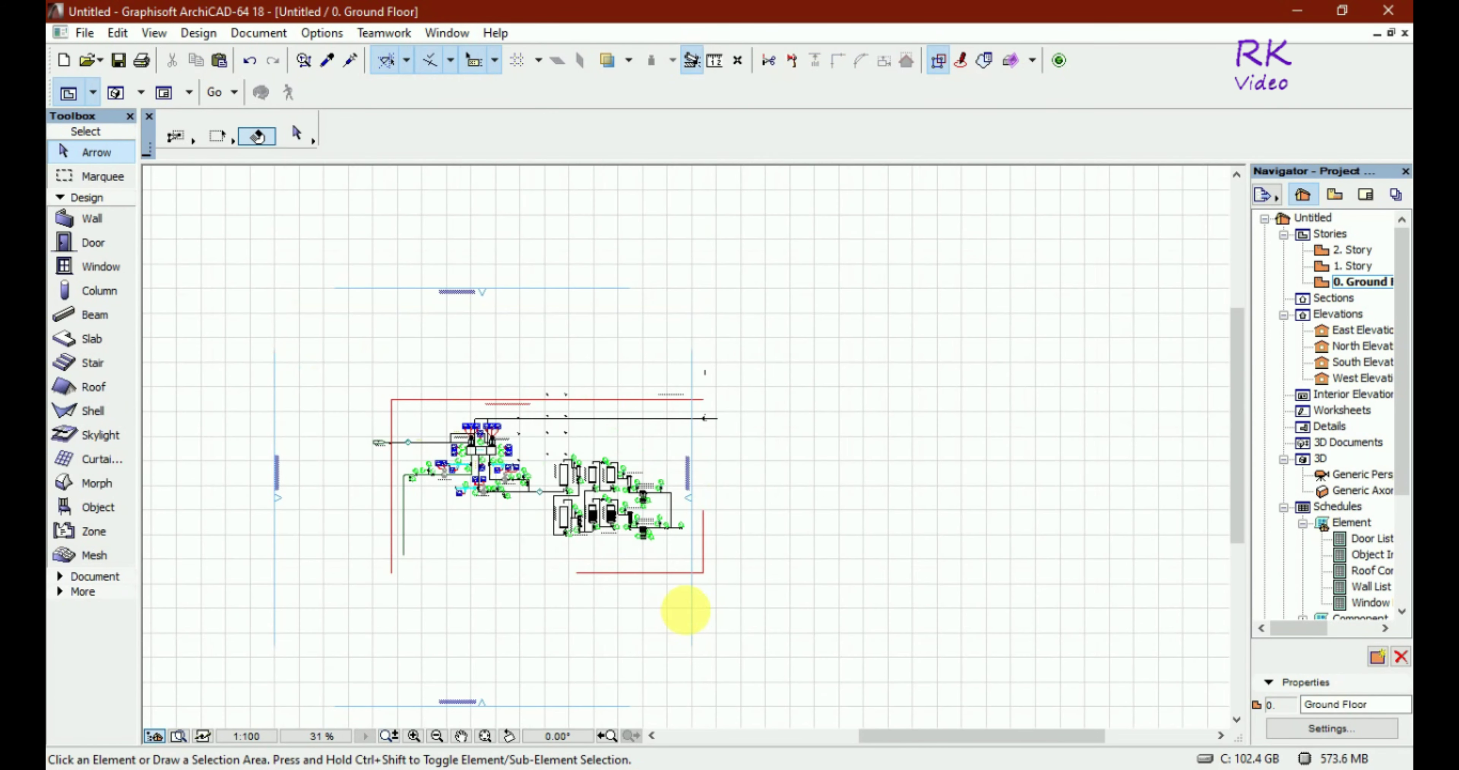
click(630, 572)
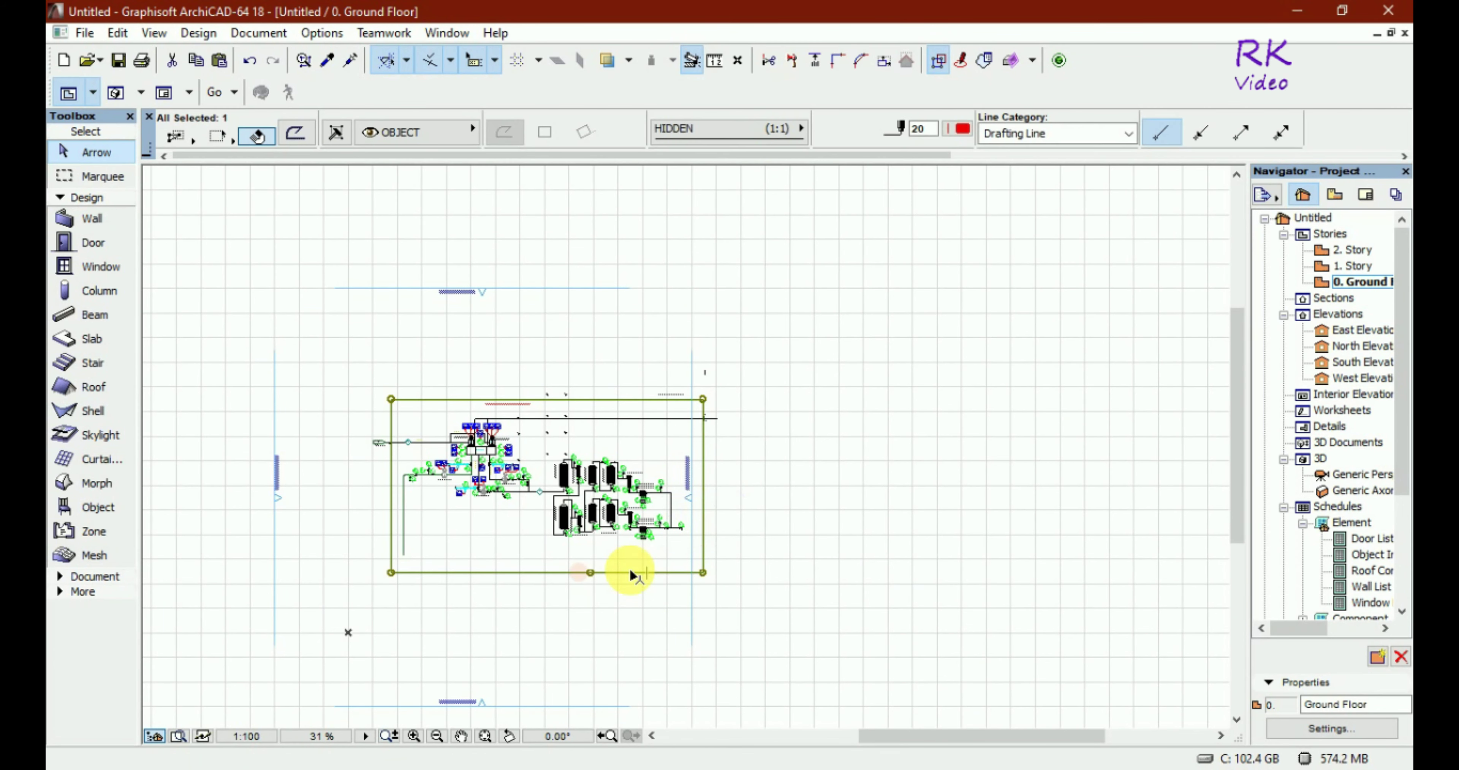
key(Delete)
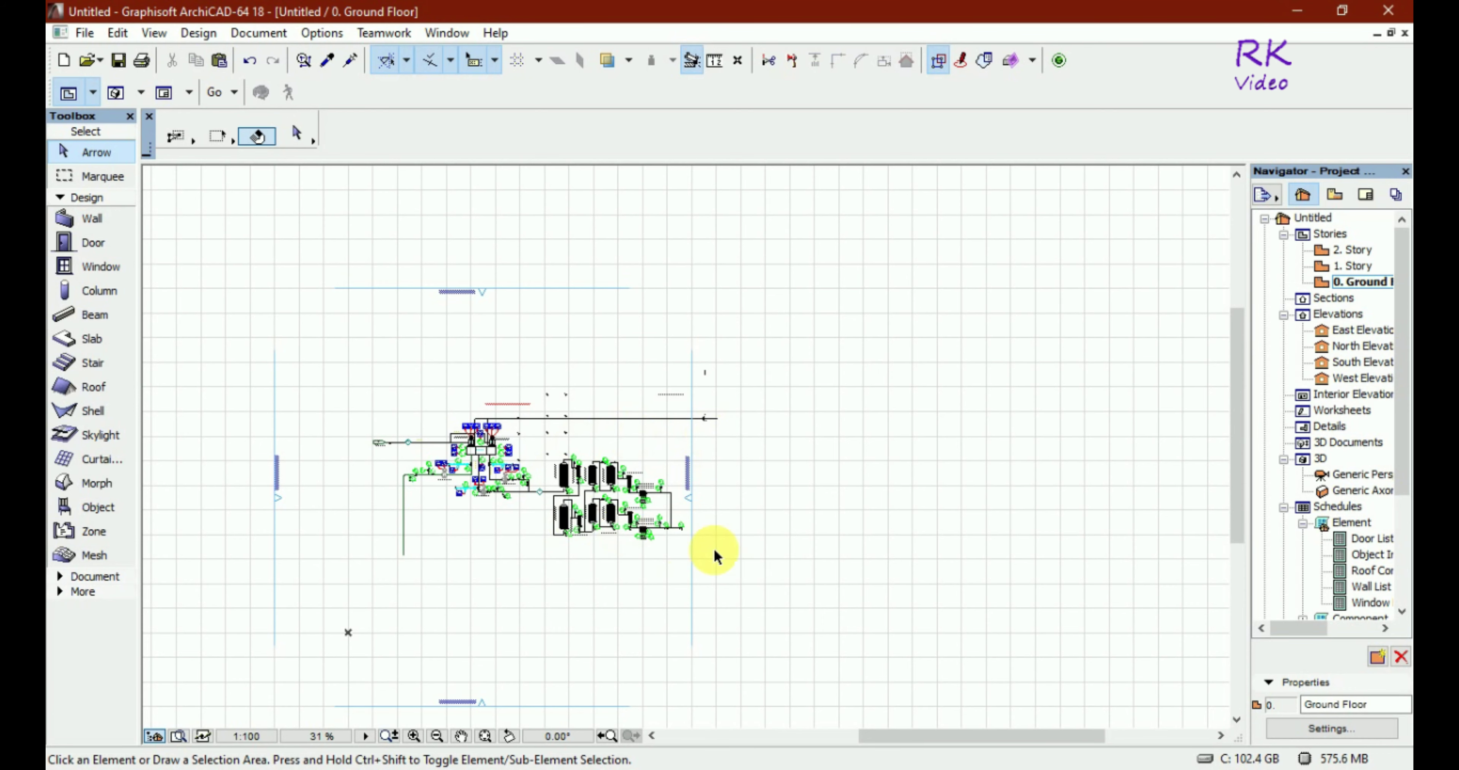
Step: Delete the four small leftover marks around the upper pipeline, to the right of the CUSTOMER SUPPLIED text
scroll(482, 467, up, 3)
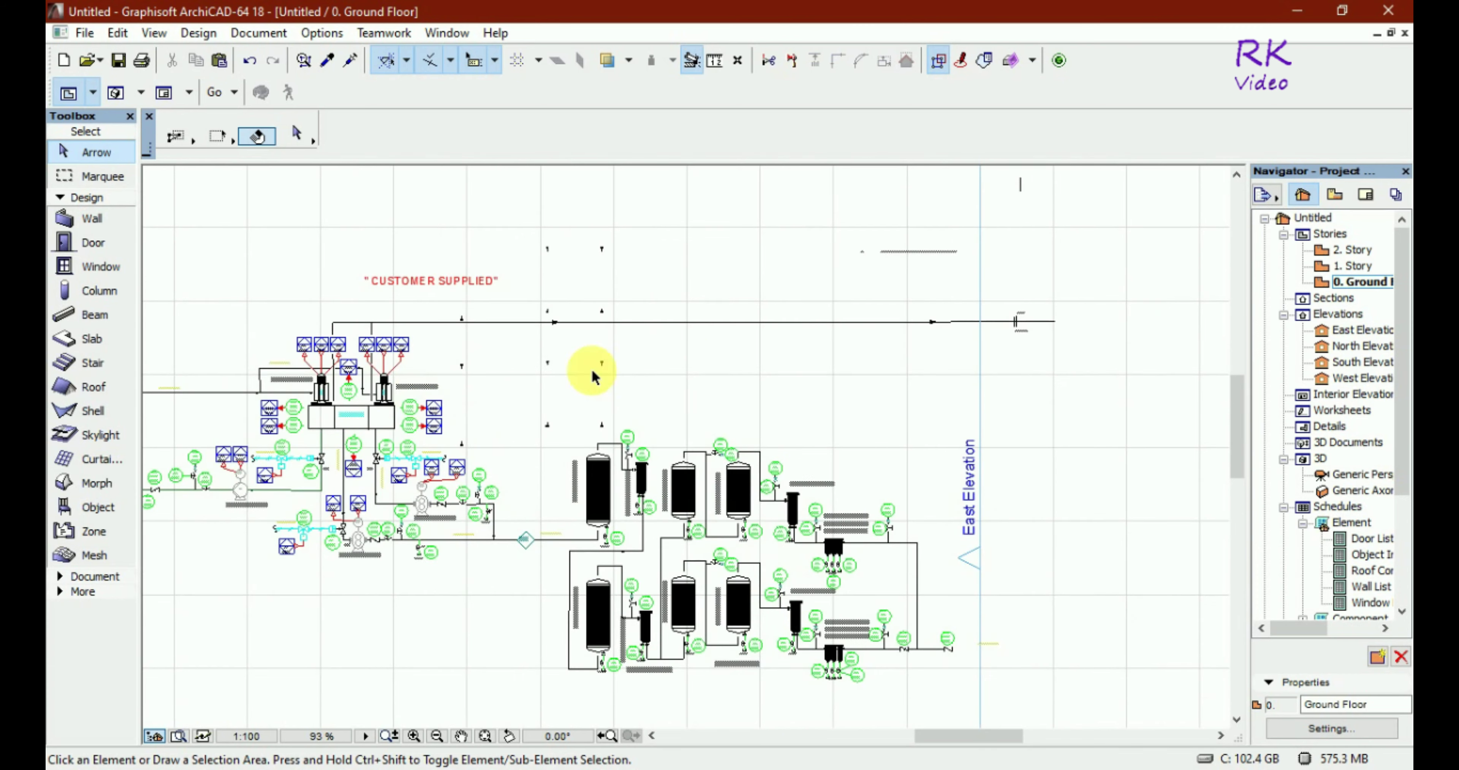
scroll(440, 316, up, 3)
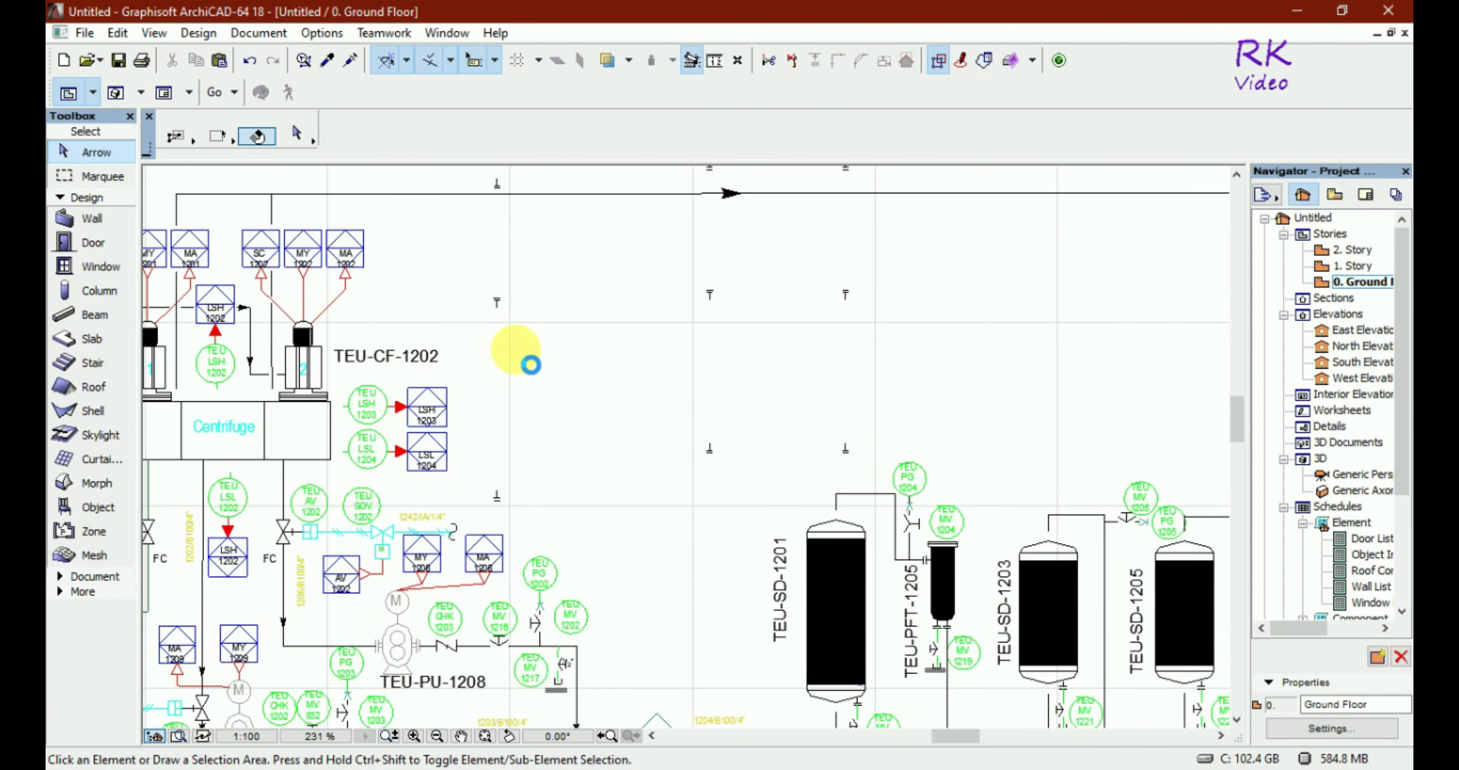
scroll(527, 323, down, 2)
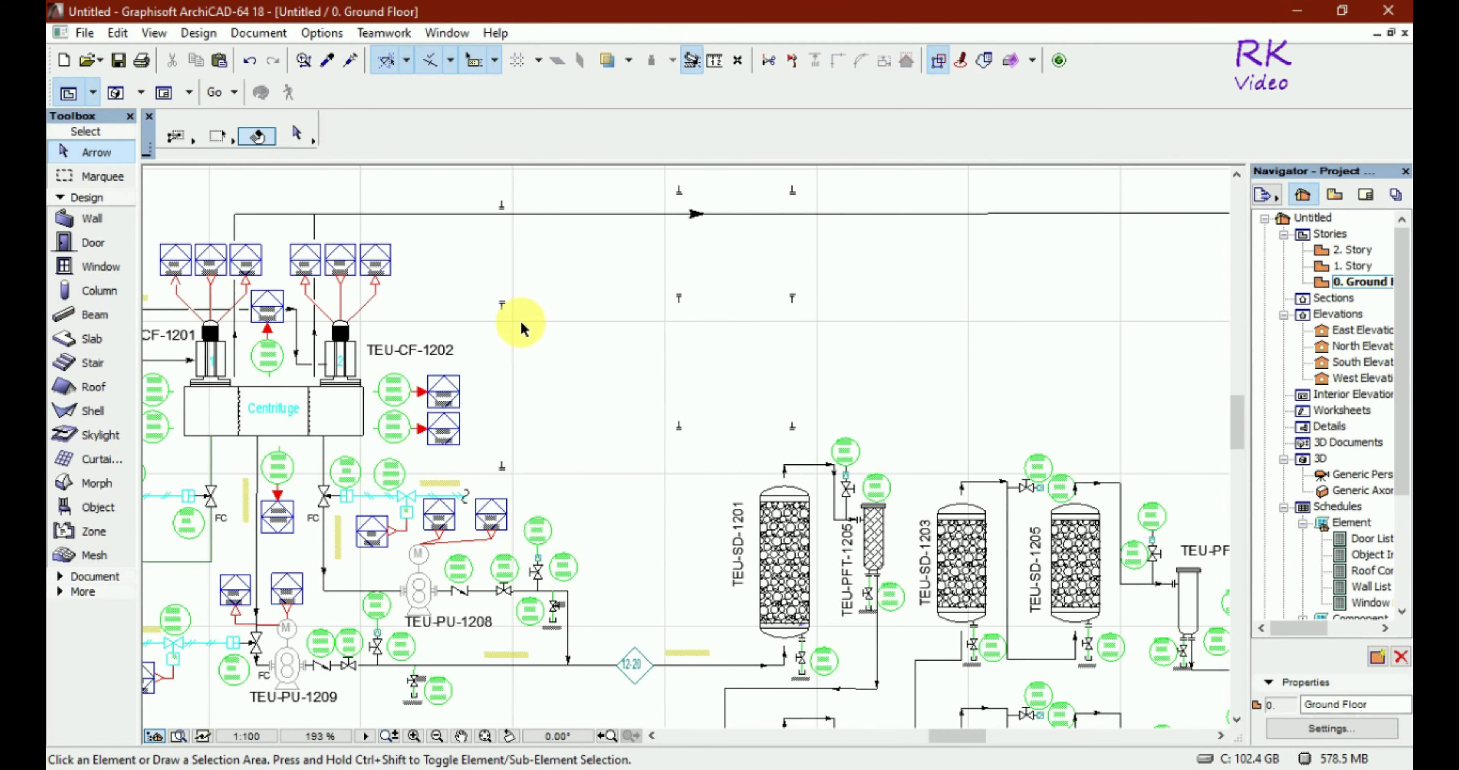
scroll(488, 331, down, 1)
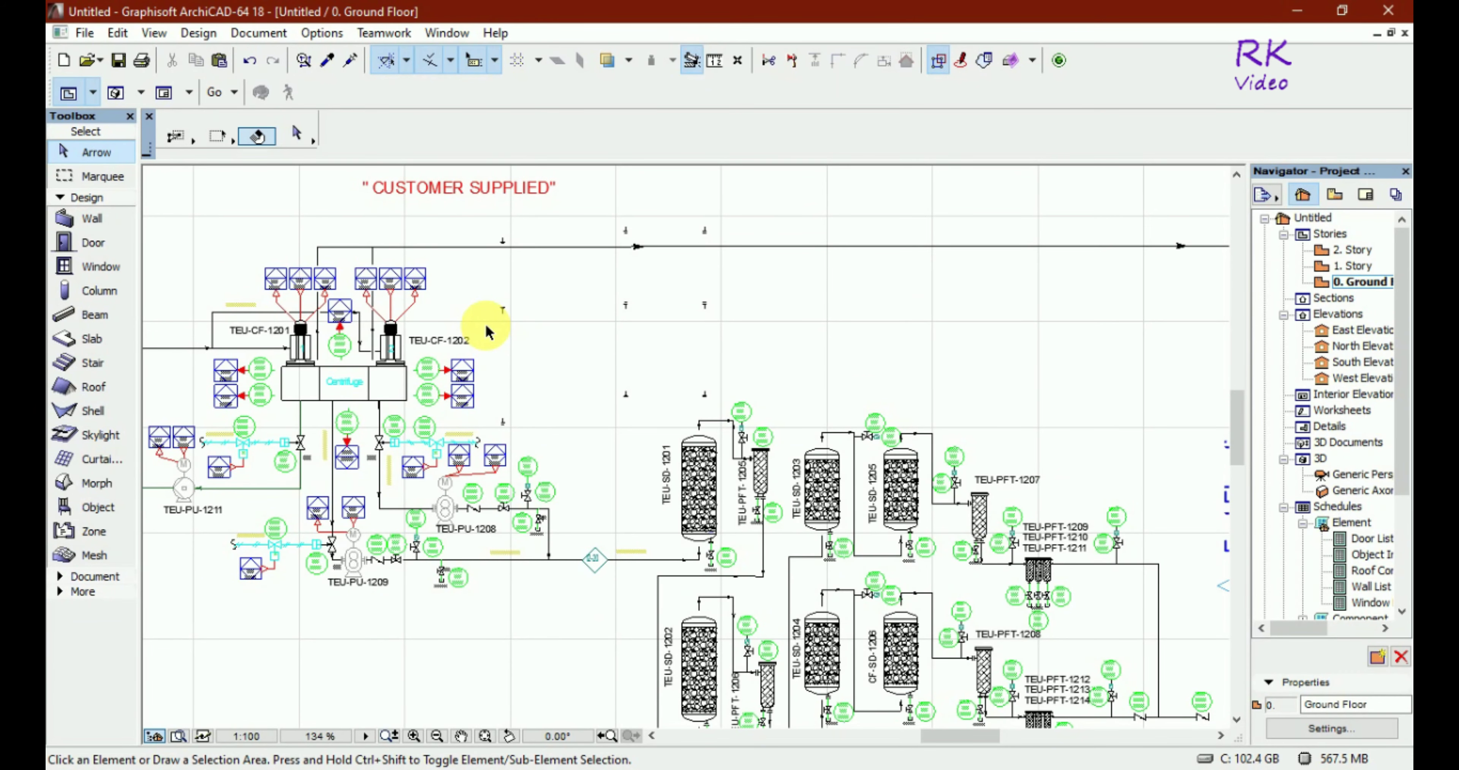
scroll(491, 334, down, 1)
scroll(490, 334, down, 1)
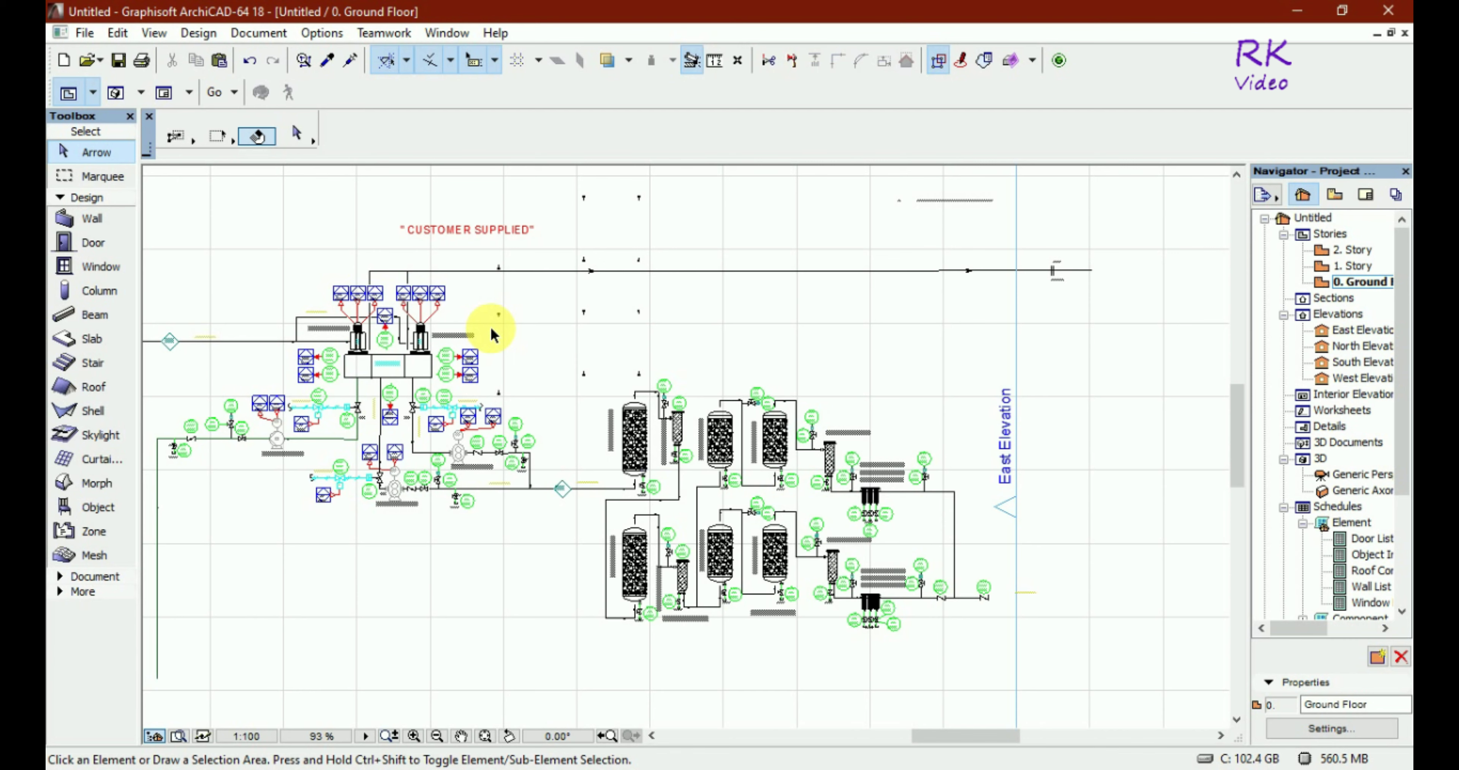
click(686, 179)
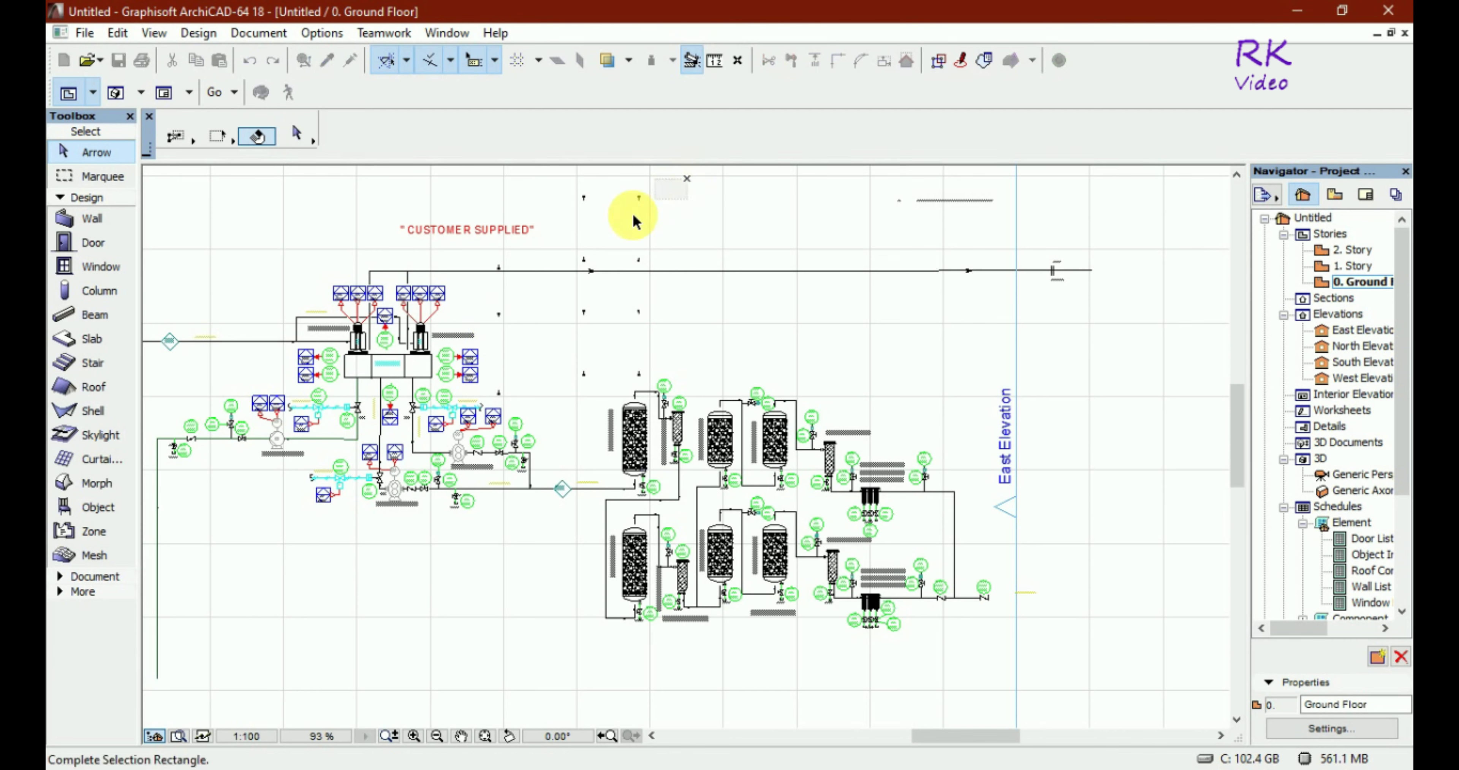
click(568, 269)
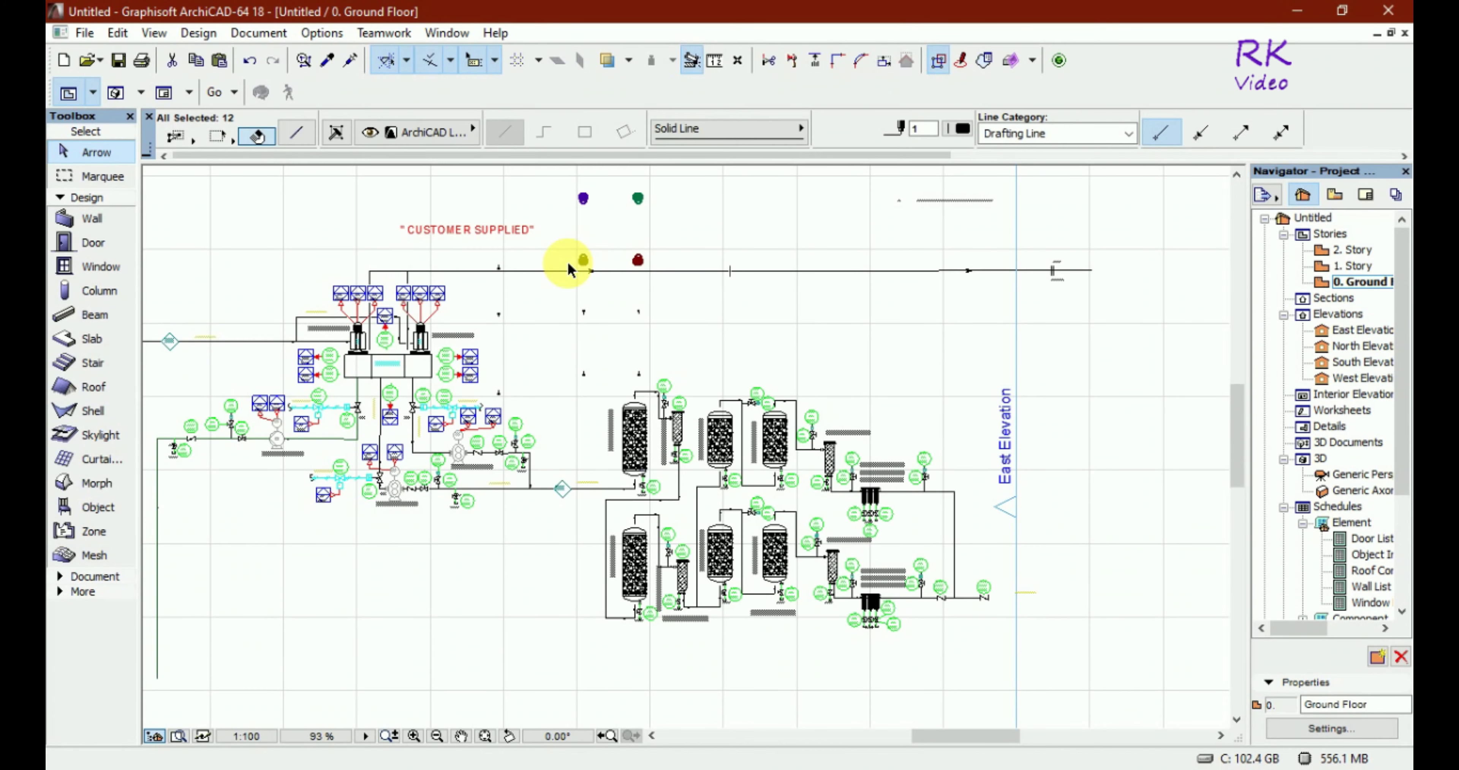
key(Delete)
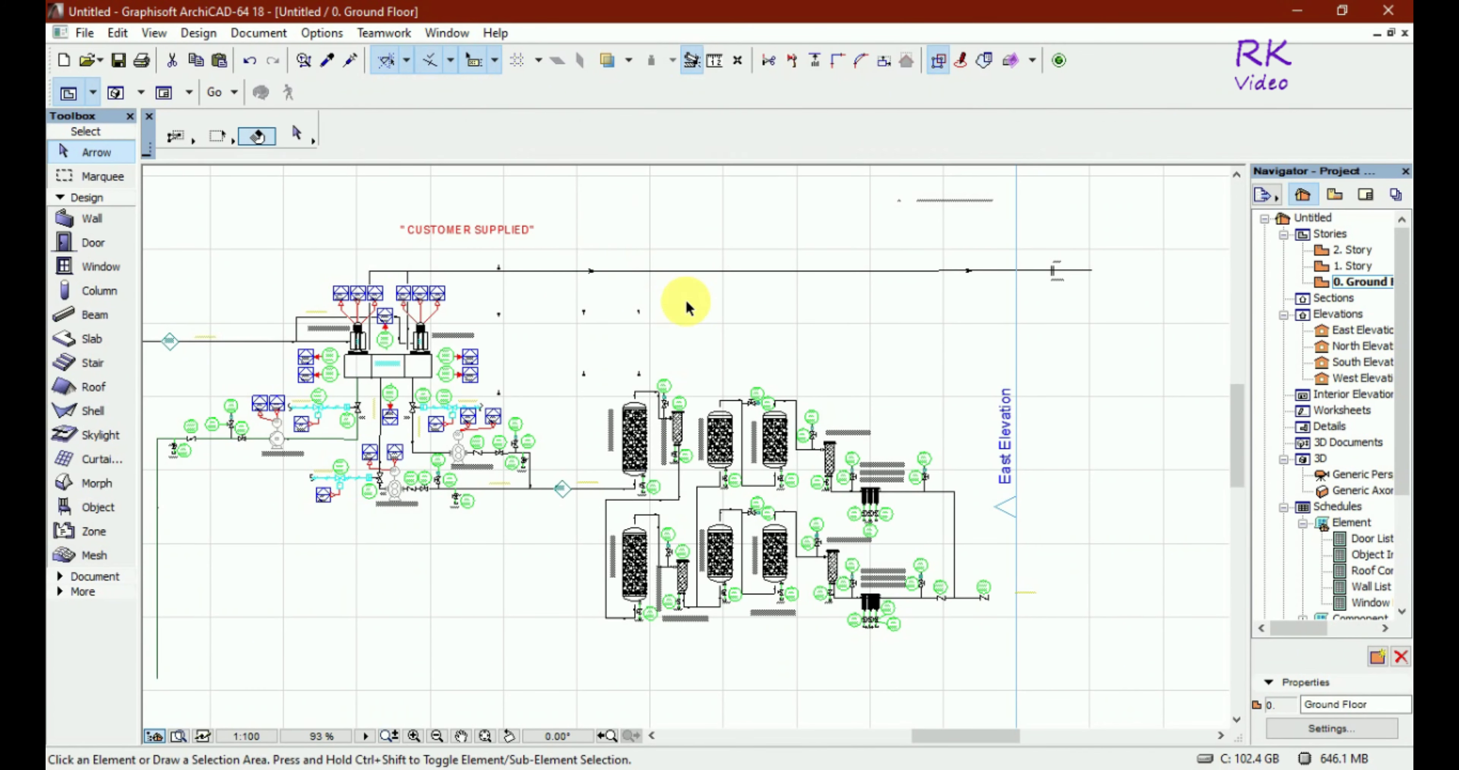
Step: Delete the row of three small marks below the upper pipeline and the two marks just above the first tank
click(687, 306)
click(490, 337)
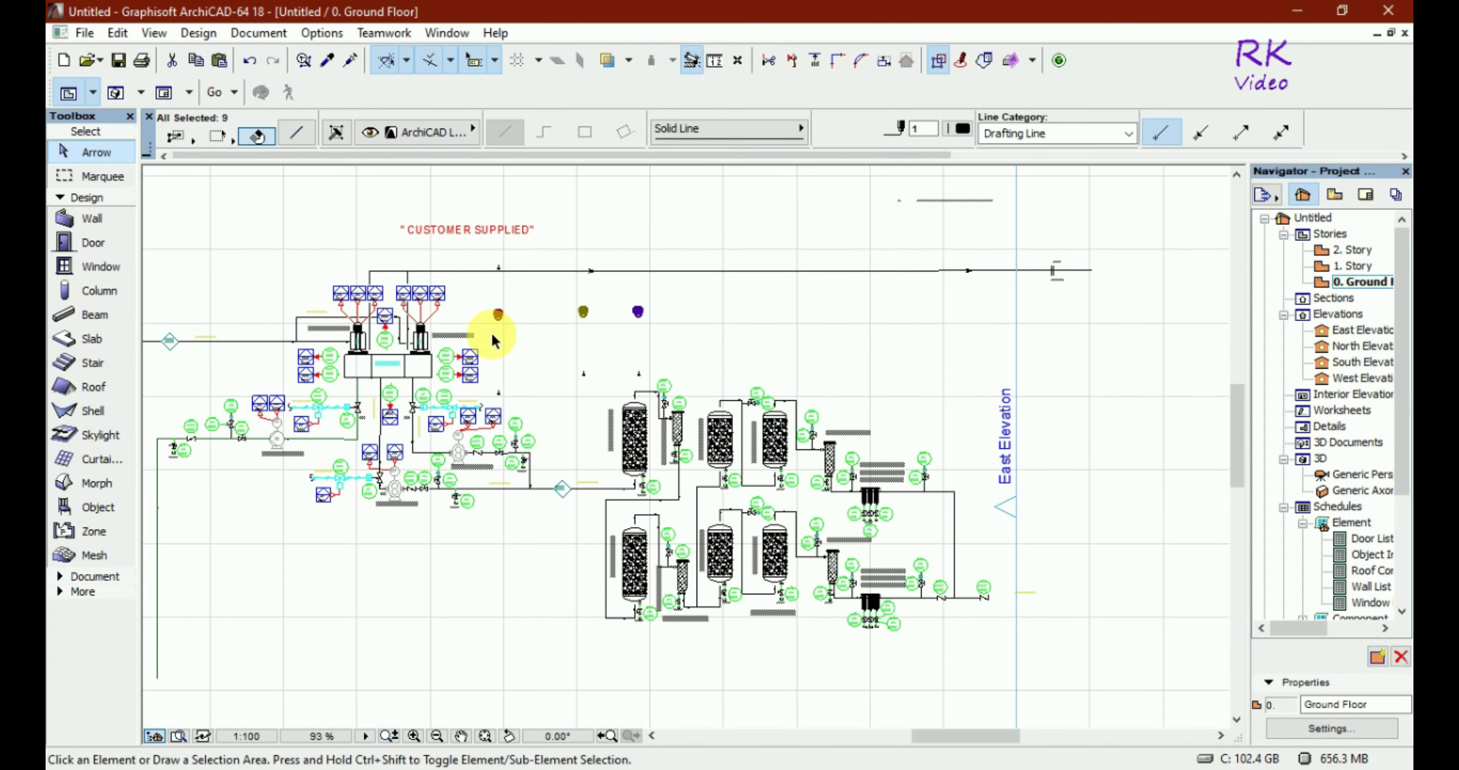
key(Delete)
click(558, 352)
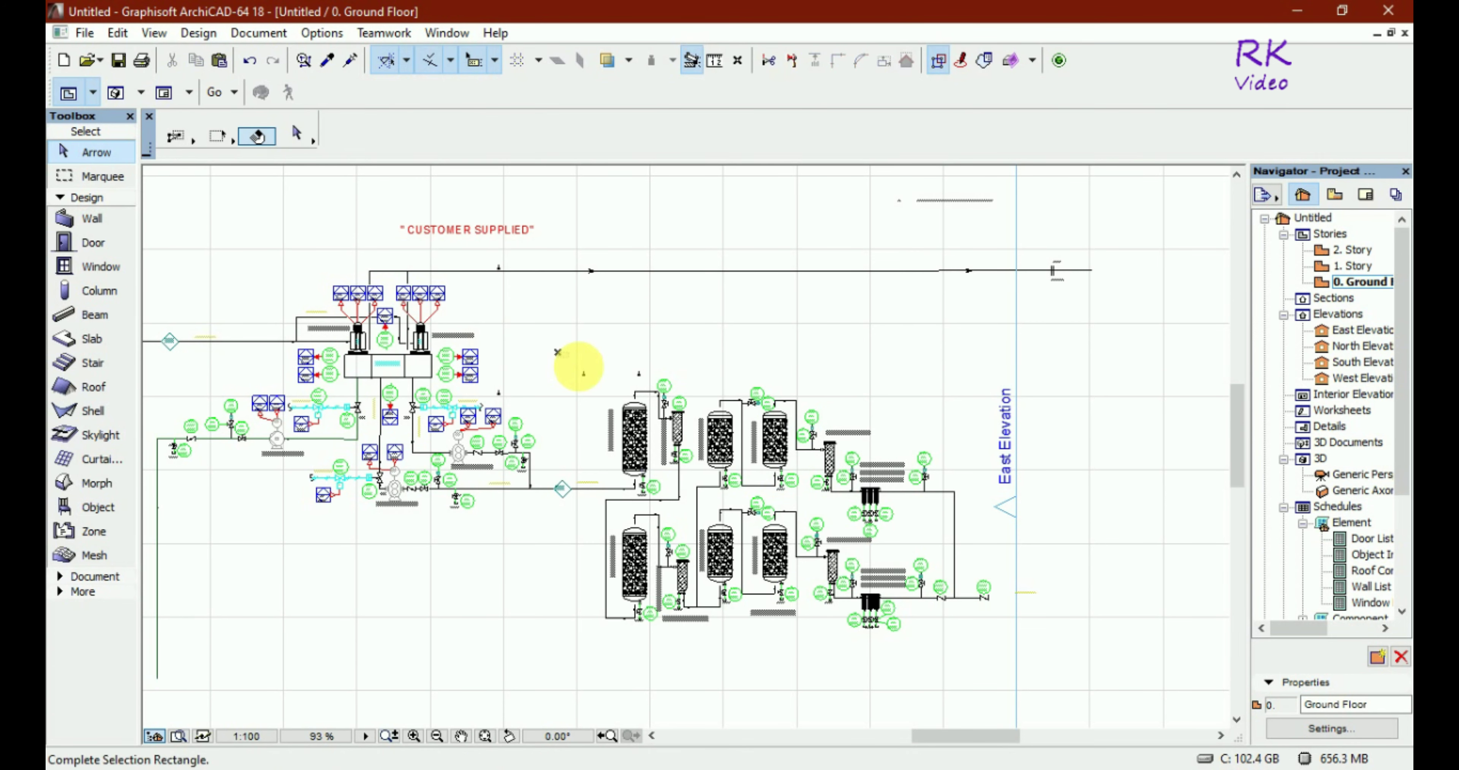
click(647, 385)
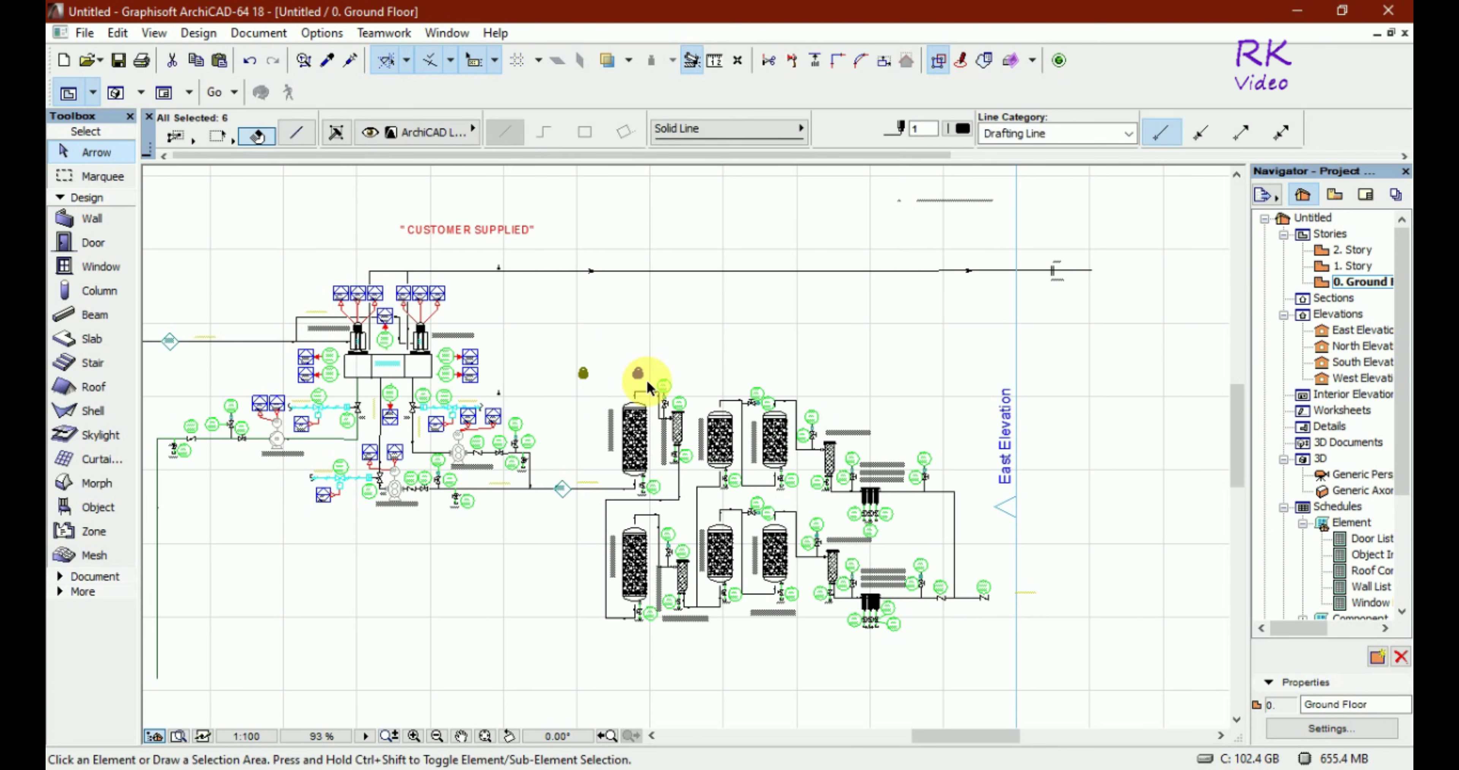
key(Delete)
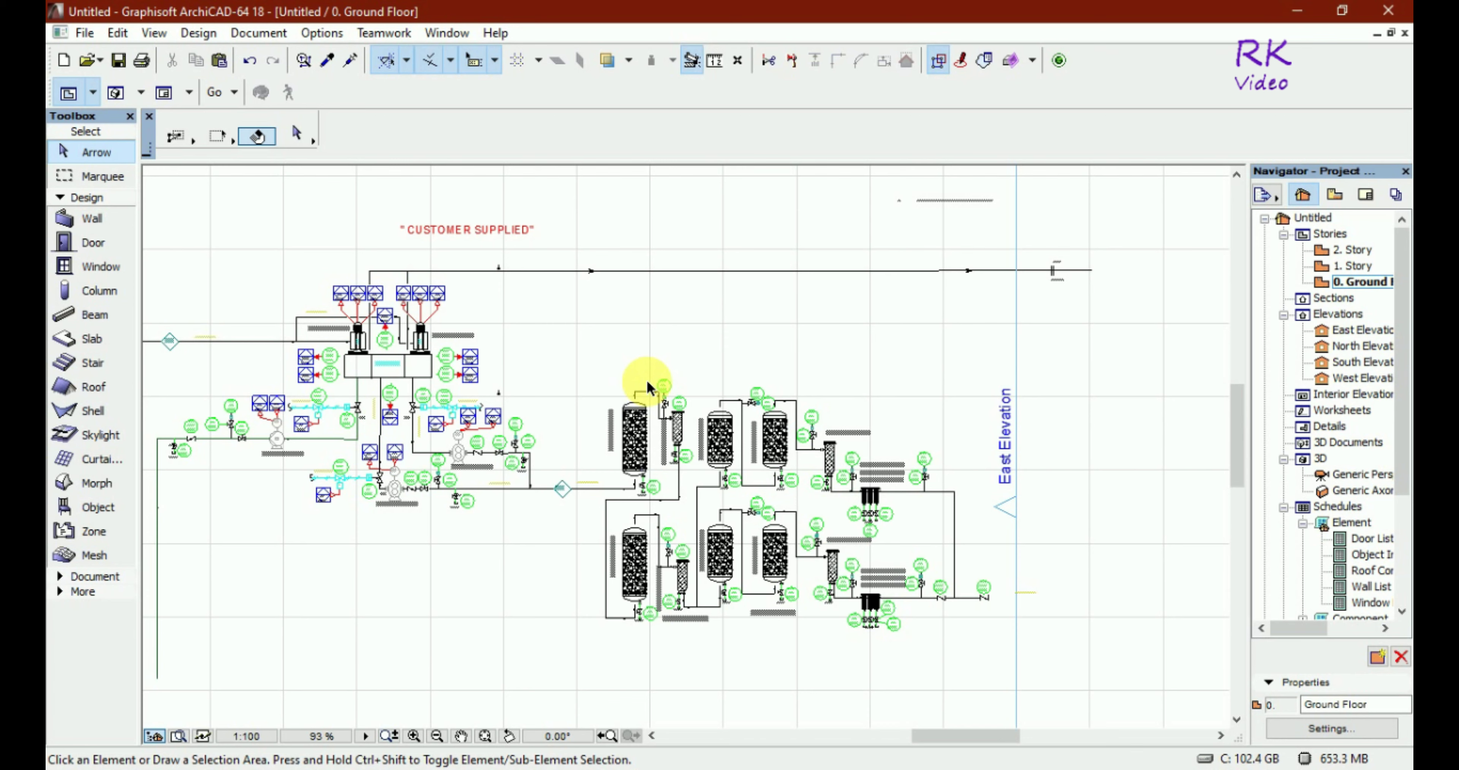
mouse_move(1016, 188)
mouse_down()
mouse_move(782, 228)
mouse_move(391, 244)
mouse_move(630, 242)
mouse_up()
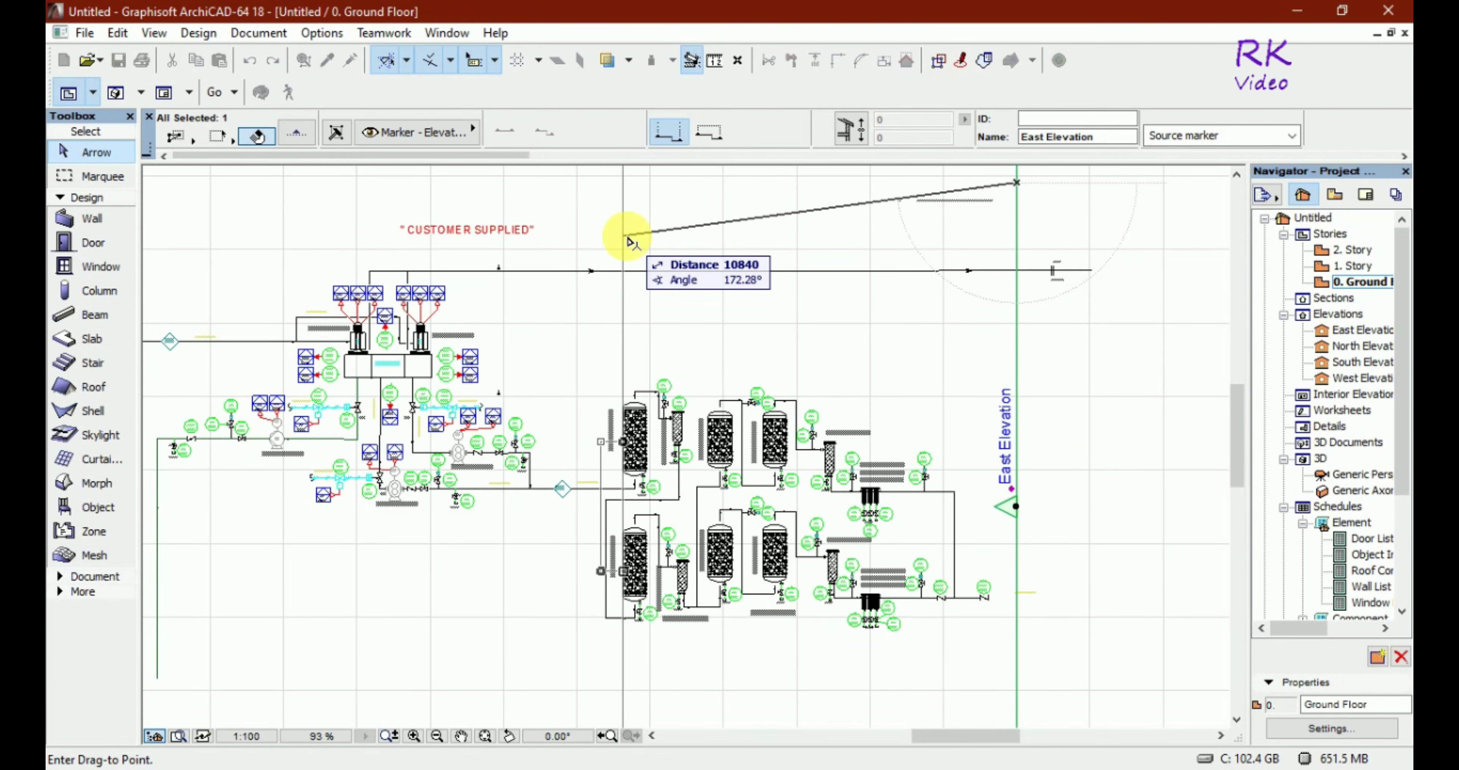
key(Escape)
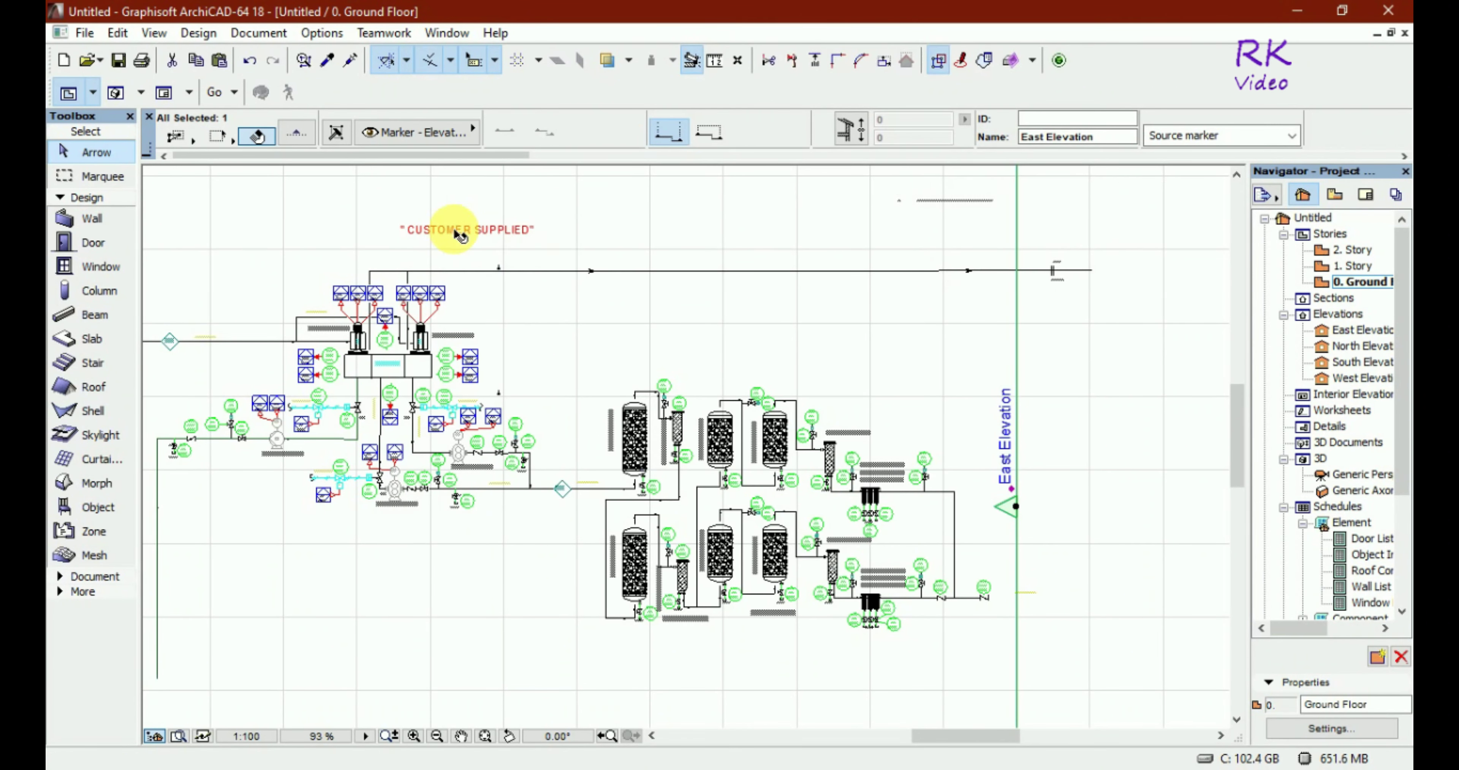
click(919, 251)
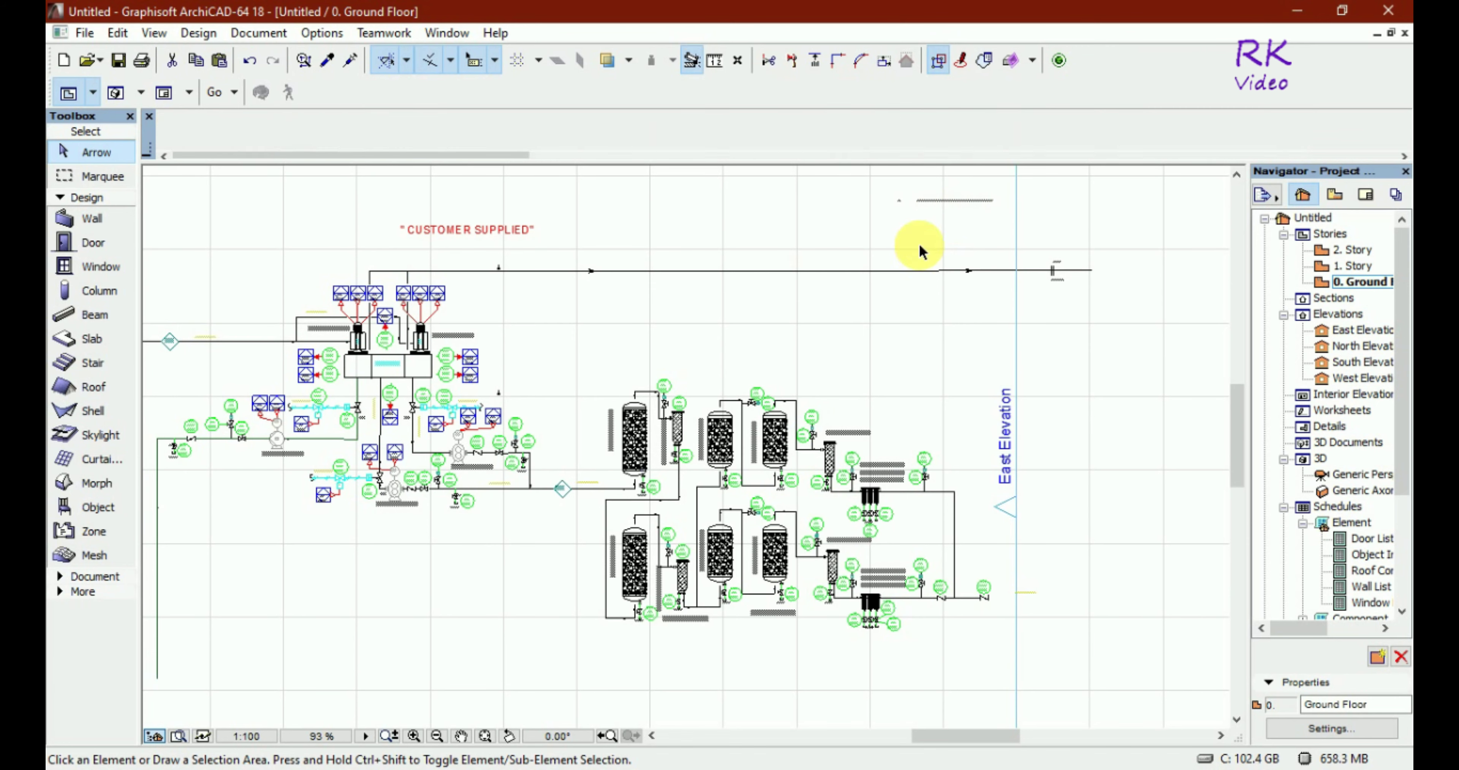
Step: Delete the CUSTOMER SUPPLIED text and the leftover texts above the right end of the upper pipeline
click(998, 182)
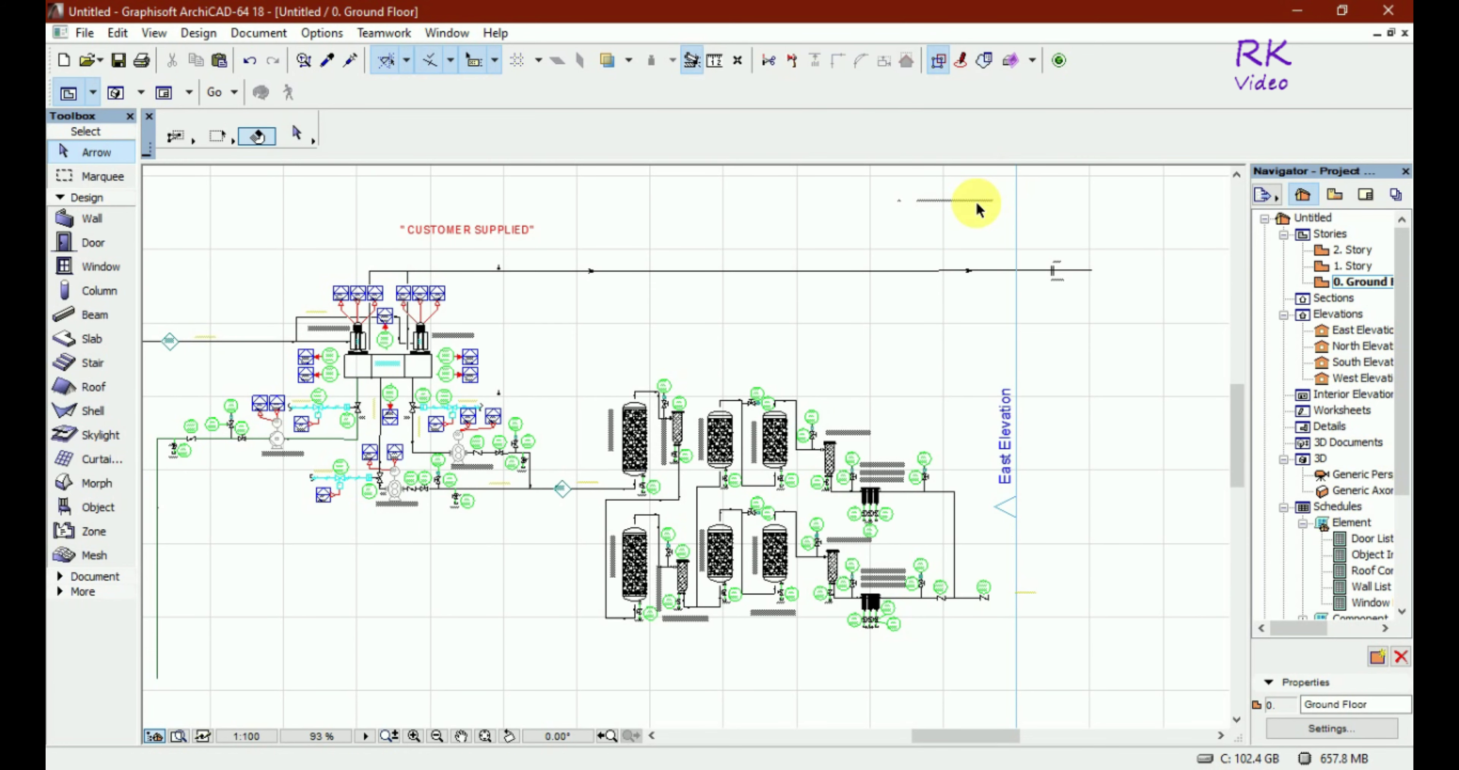
click(381, 247)
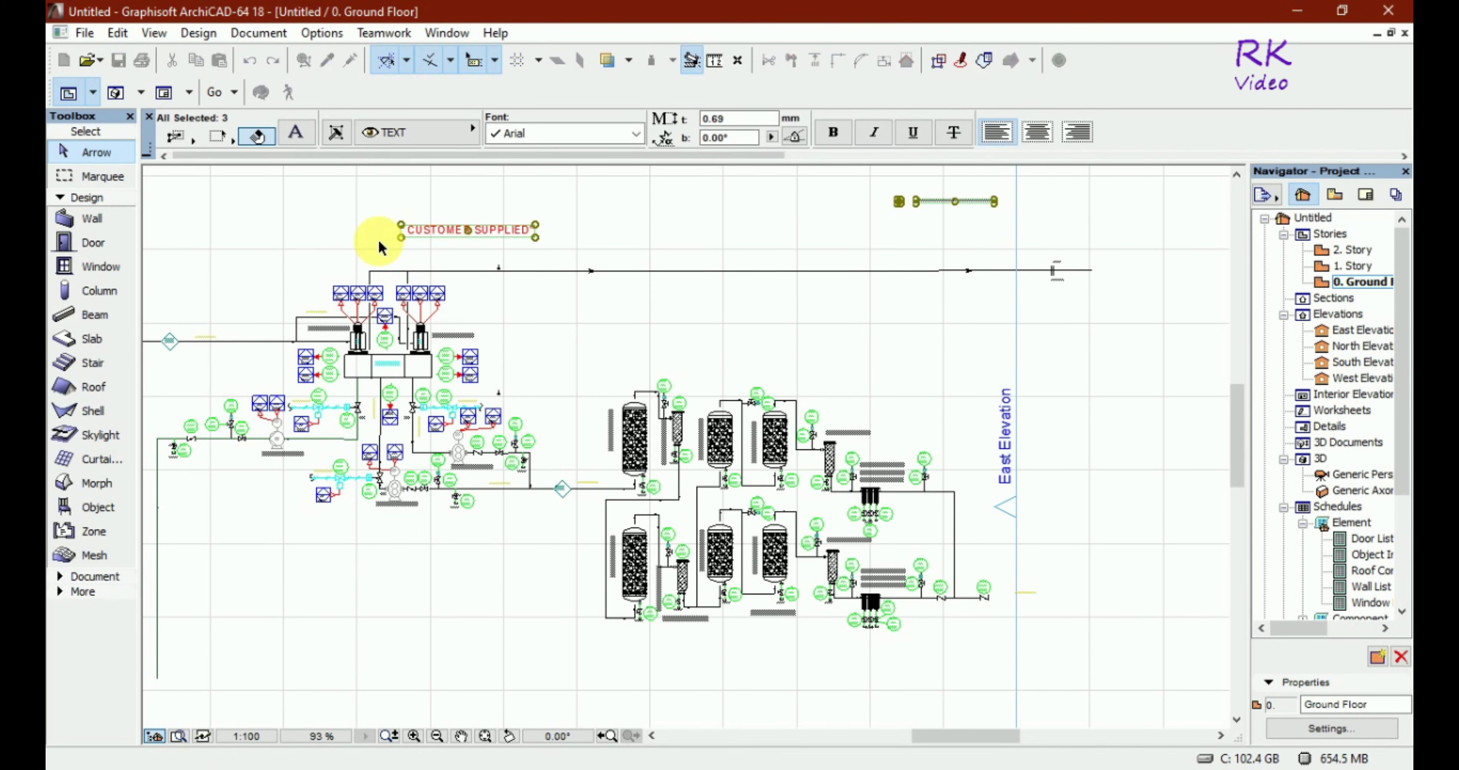
key(Delete)
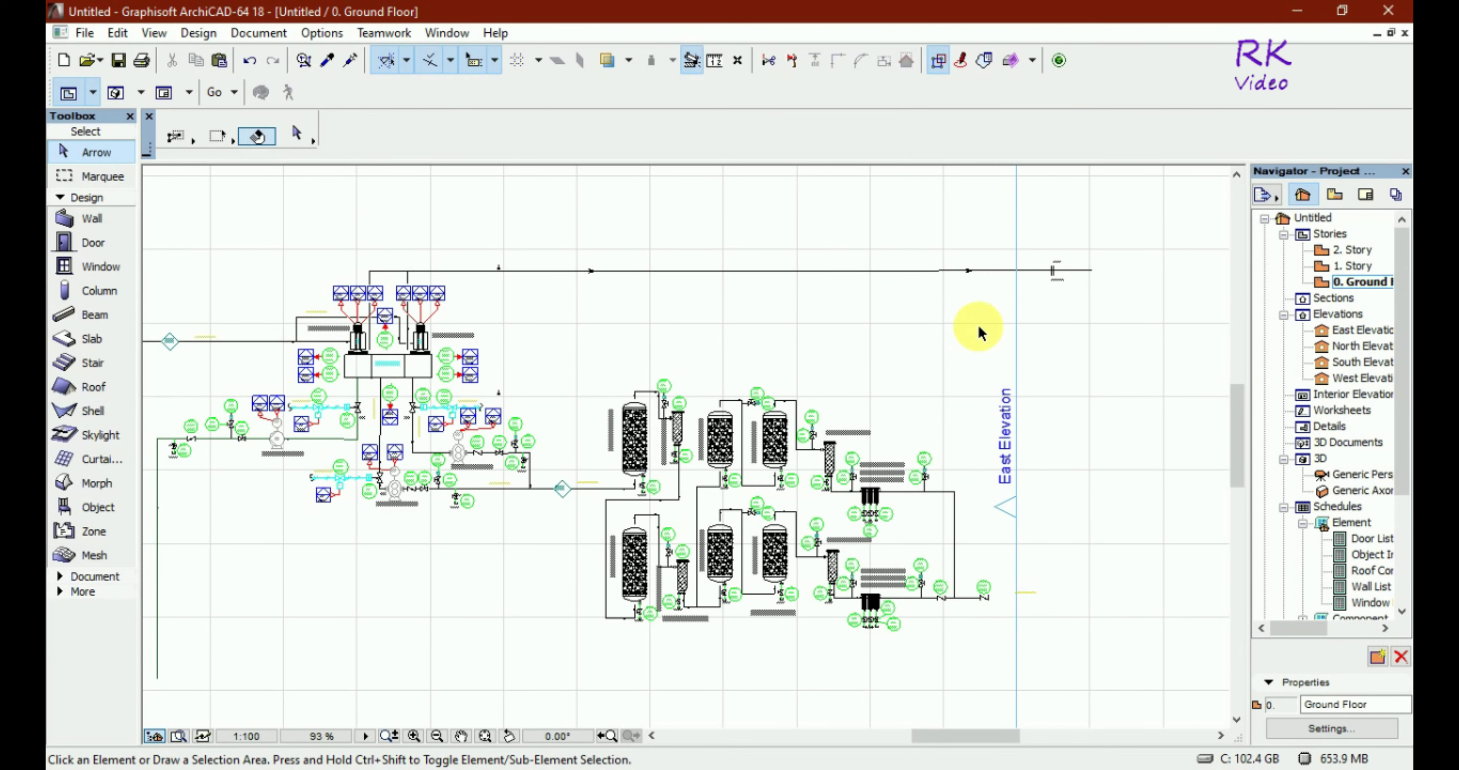
Step: Delete the two small tag texts below and above the right end of the upper pipeline
click(1078, 286)
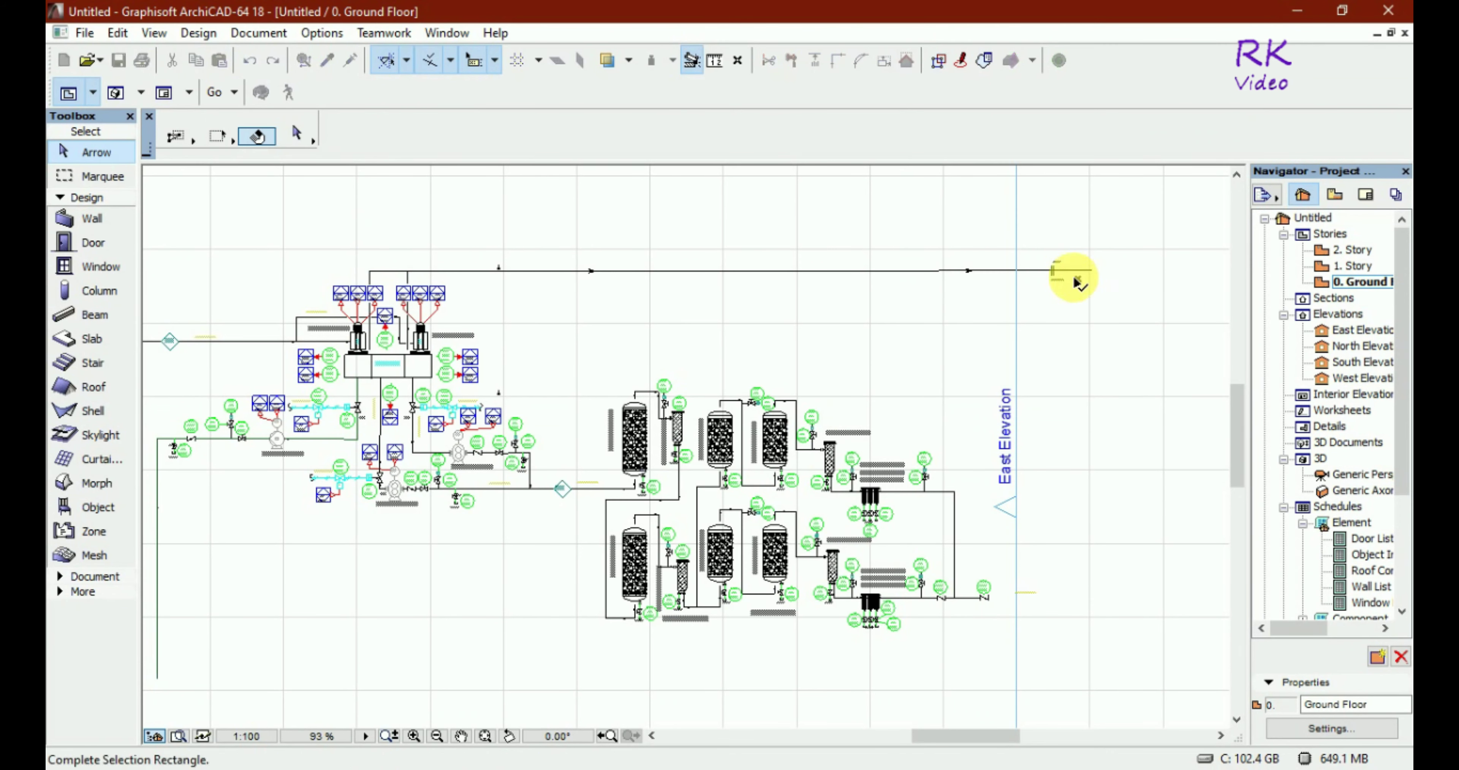
click(1041, 302)
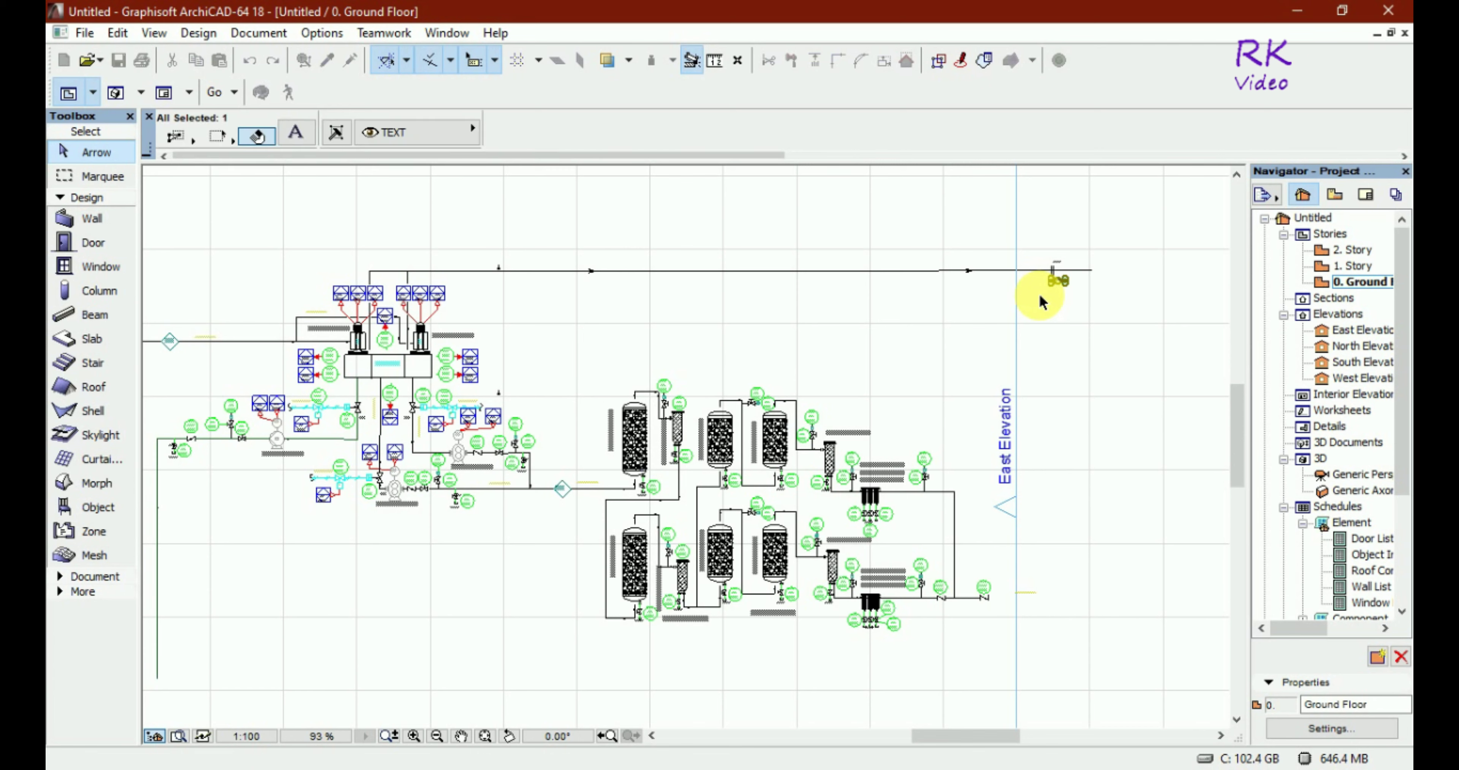
key(Delete)
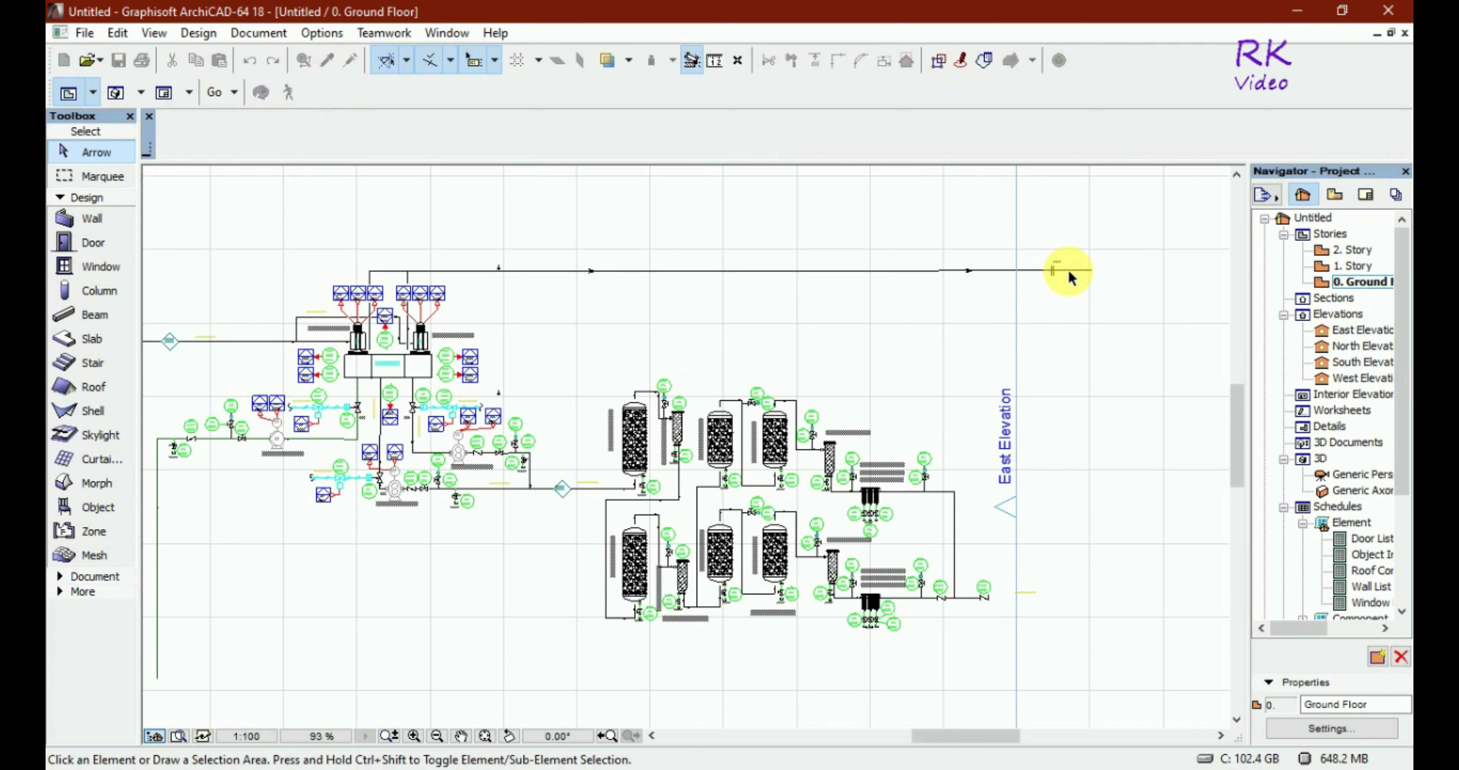
click(1075, 247)
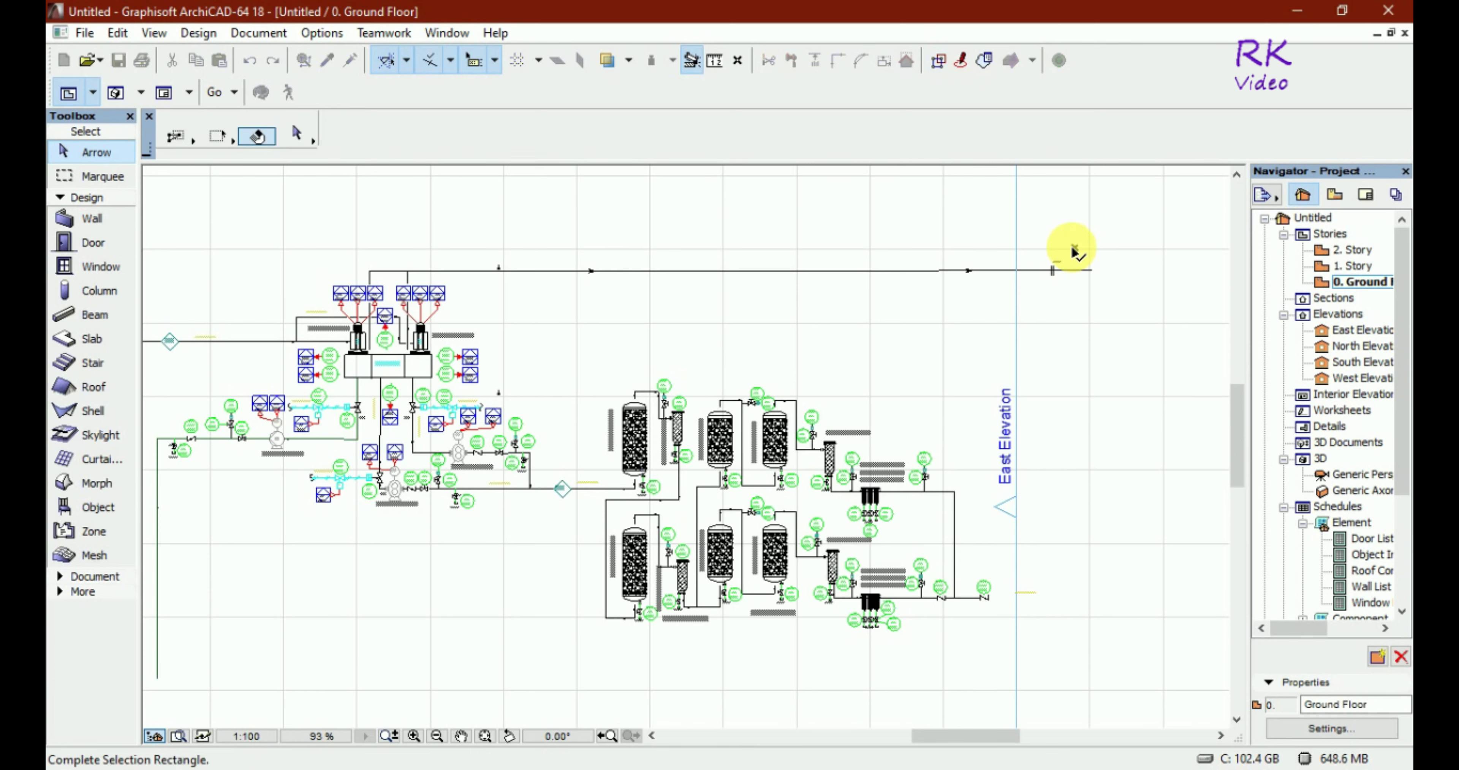
click(1043, 266)
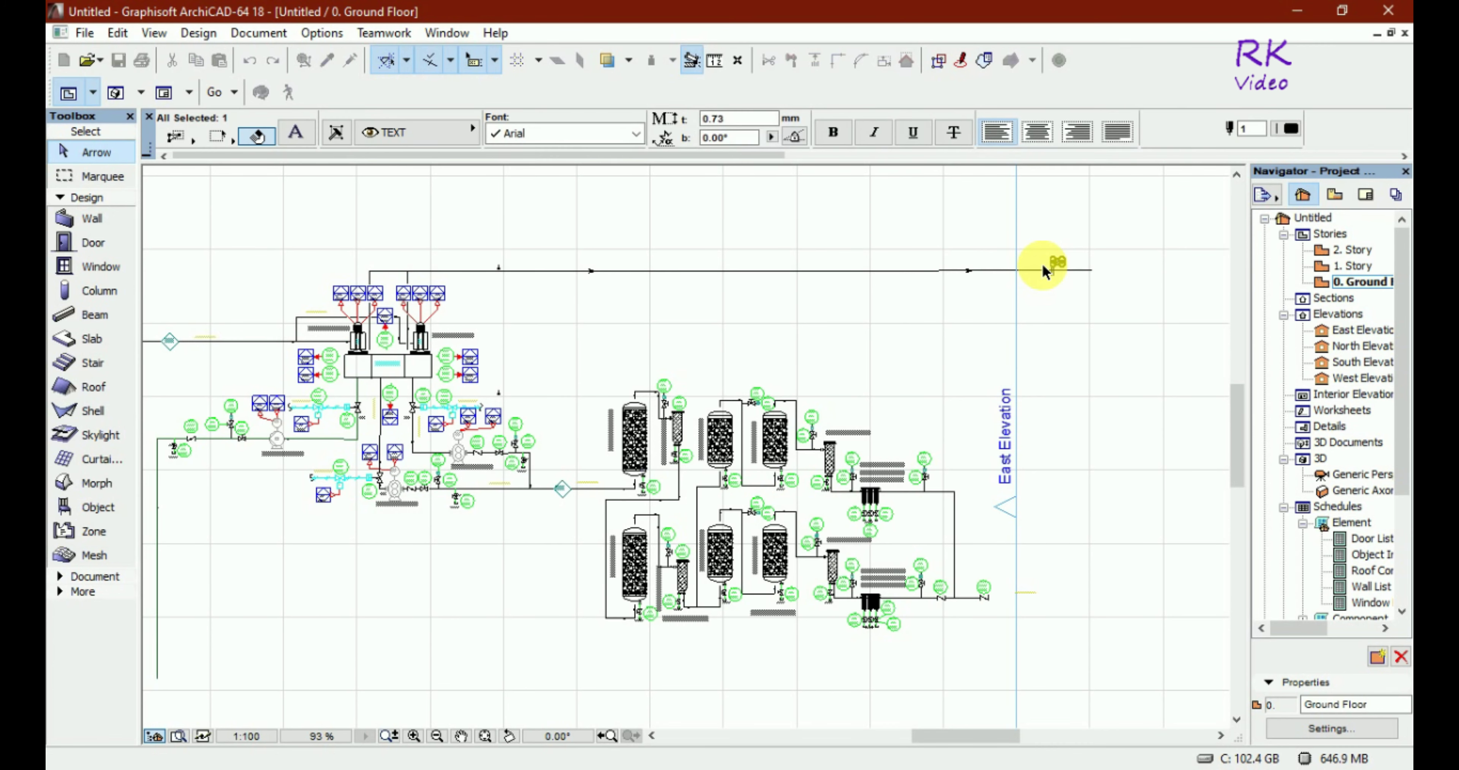
key(Delete)
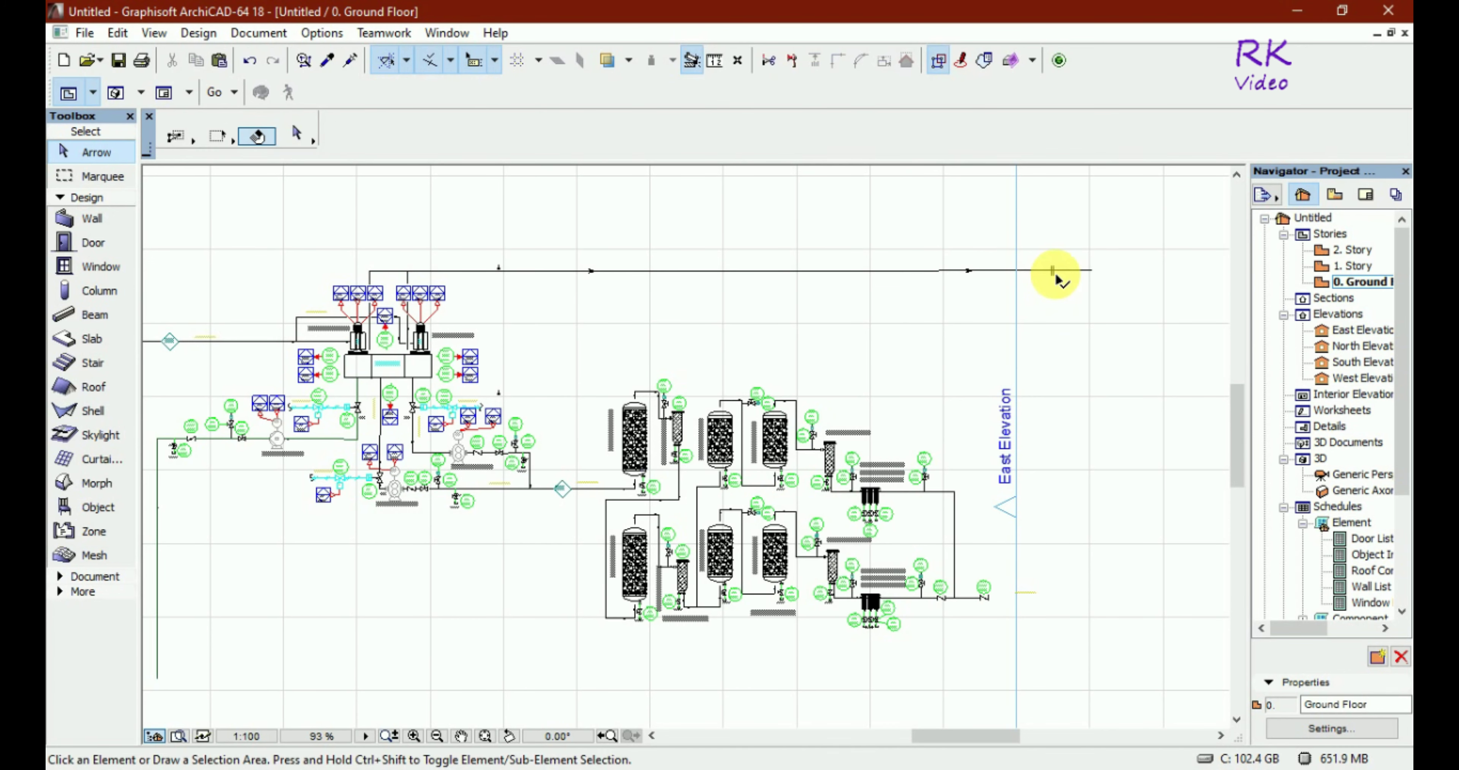
Step: Delete the small leftover marks on the METHYLATE layer at the right end of the upper pipeline
click(1053, 274)
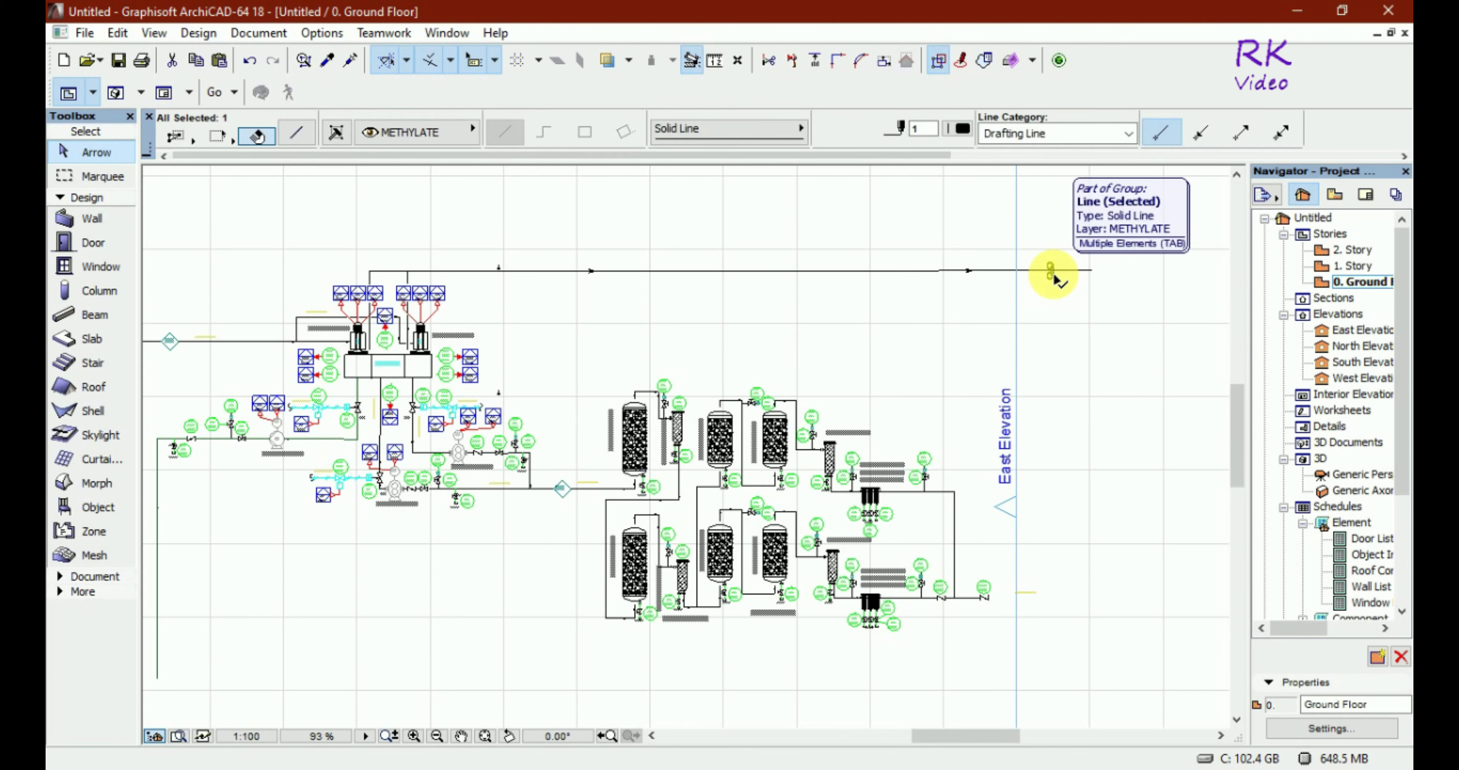
key(Escape)
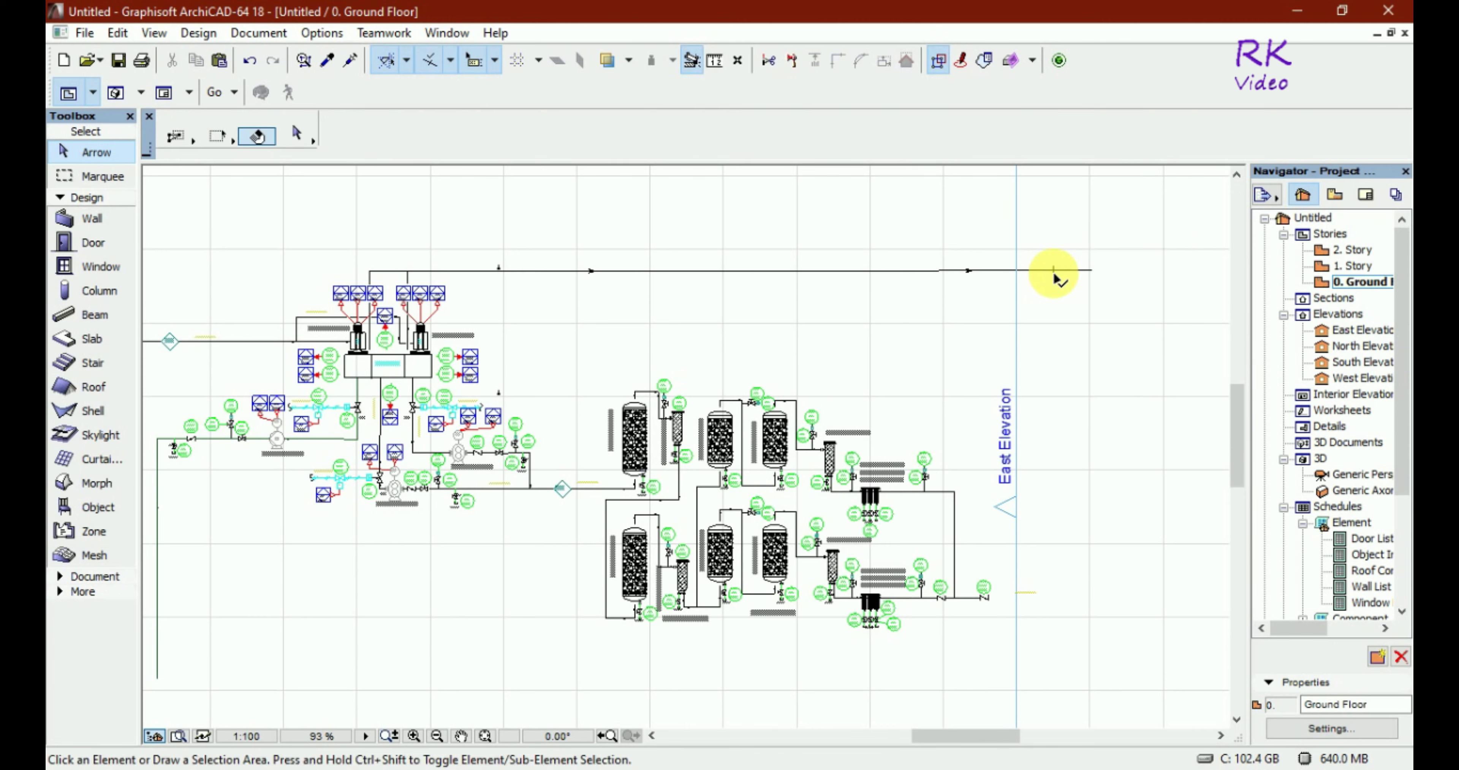
click(1054, 274)
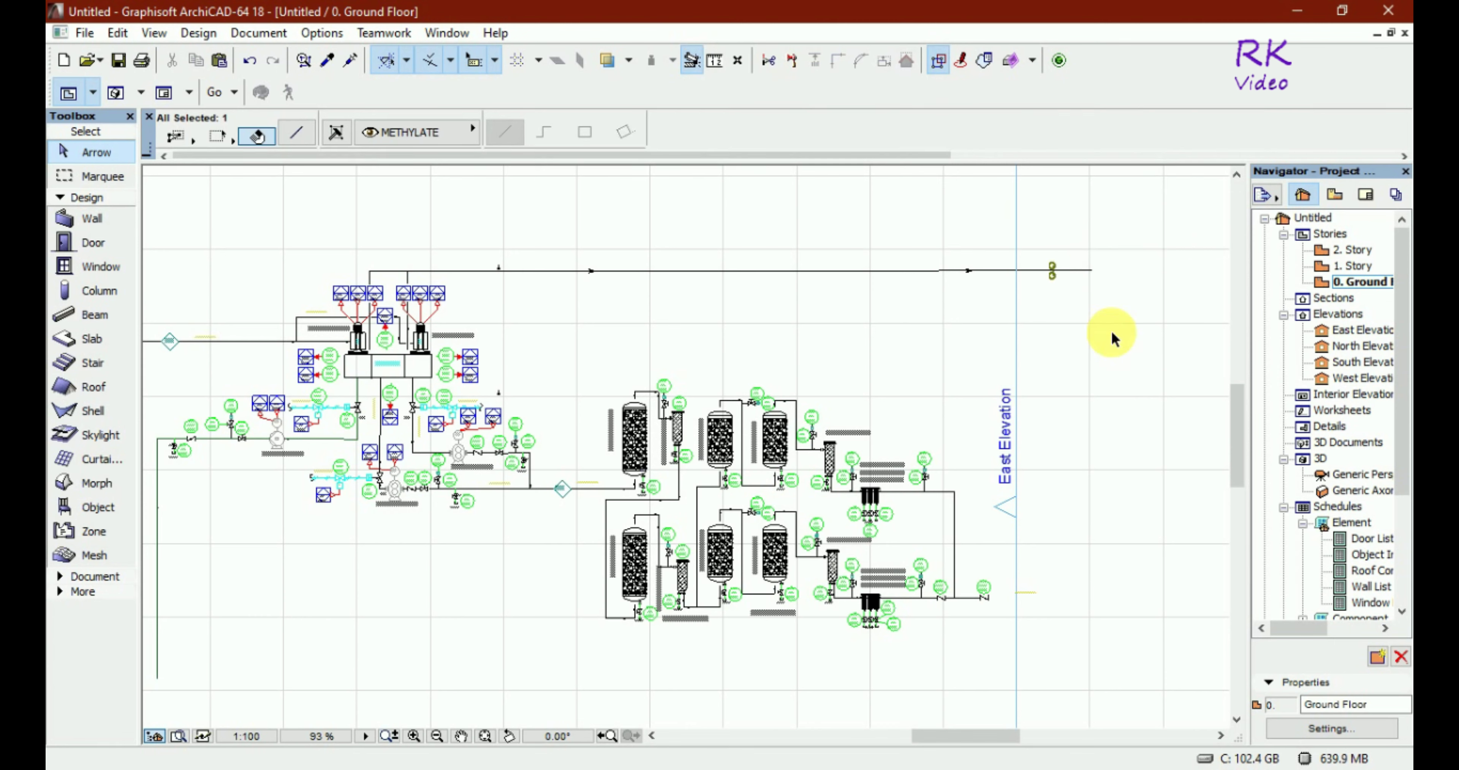
key(Escape)
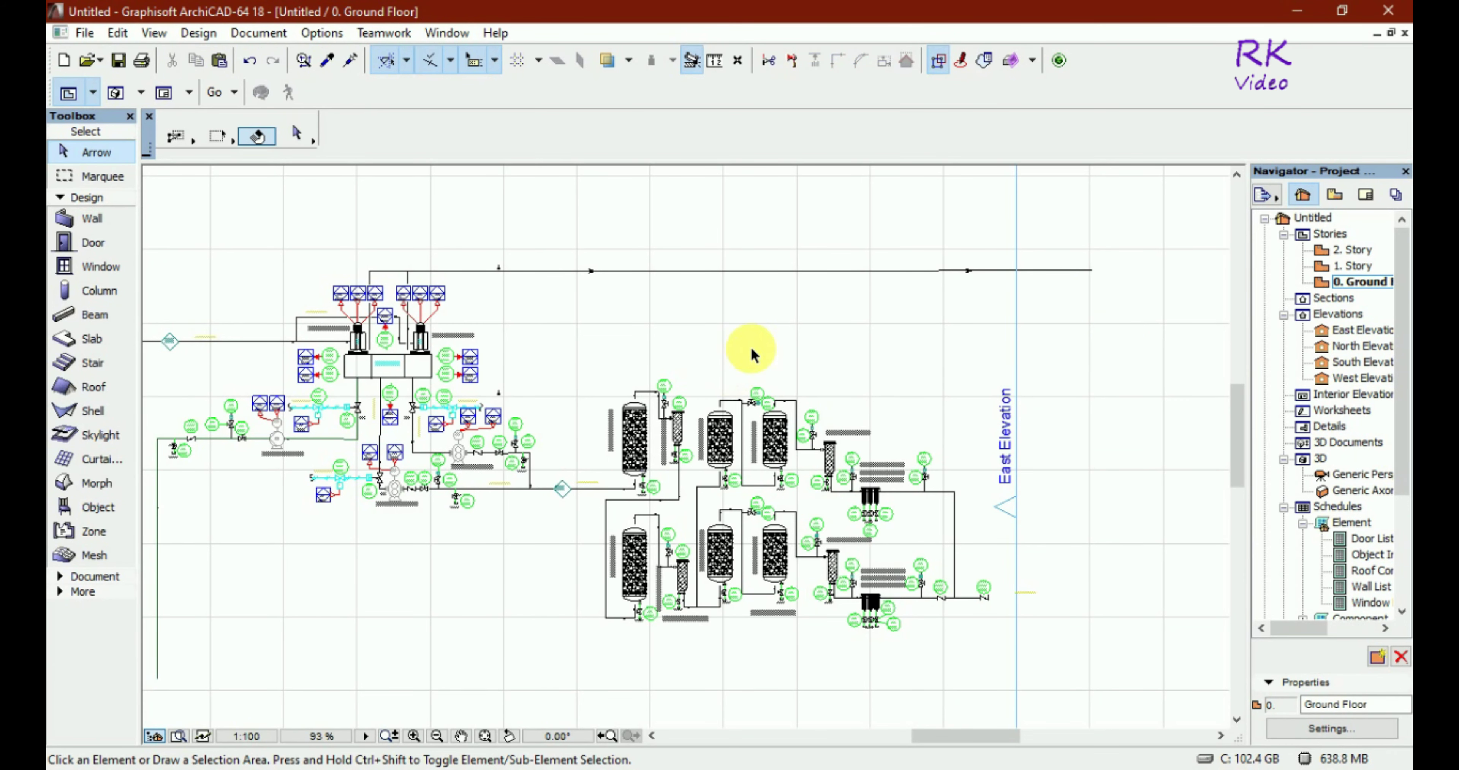
Step: Examine the cleaned-up drawing as a whole and the labelled salt dryer tanks and filters up close
scroll(754, 355, down, 2)
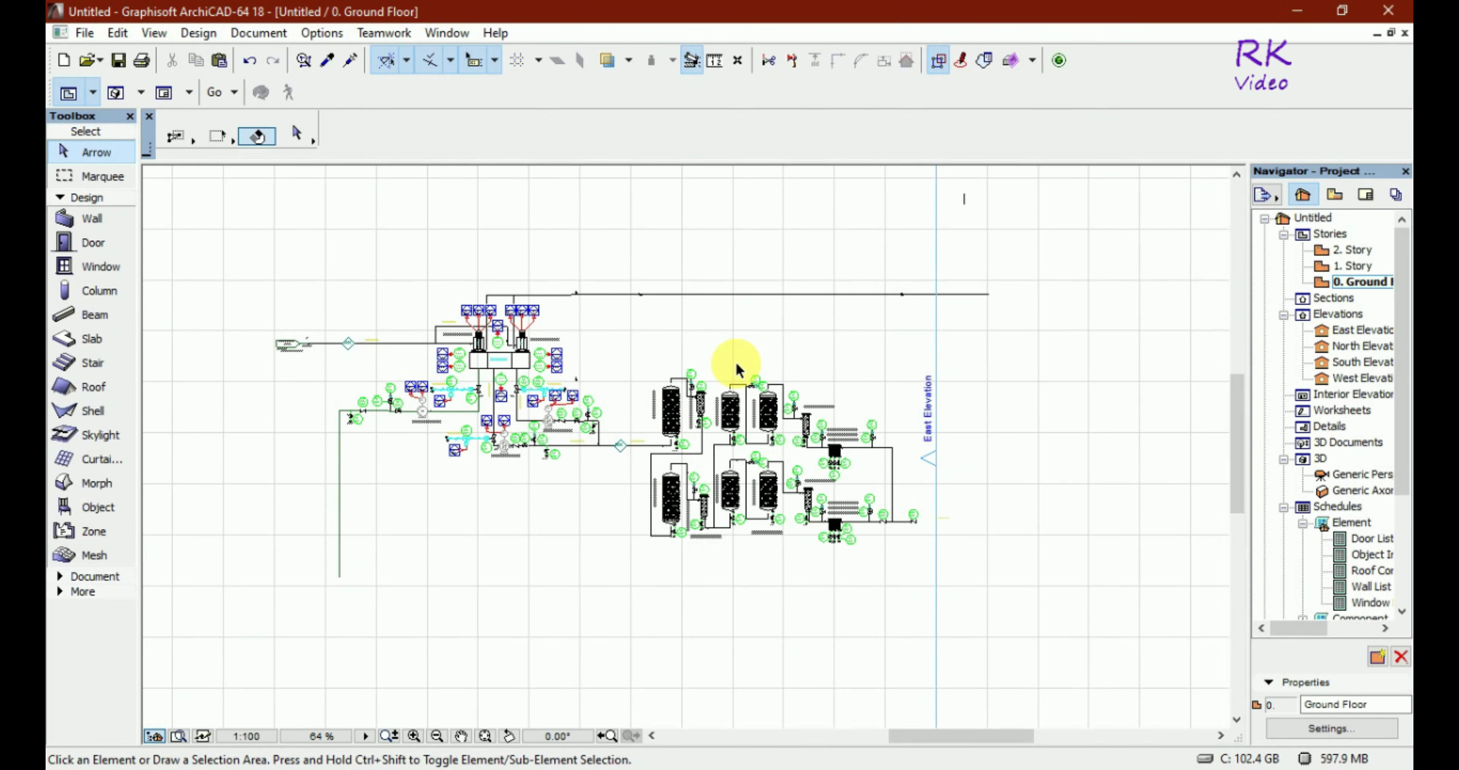
scroll(738, 367, down, 2)
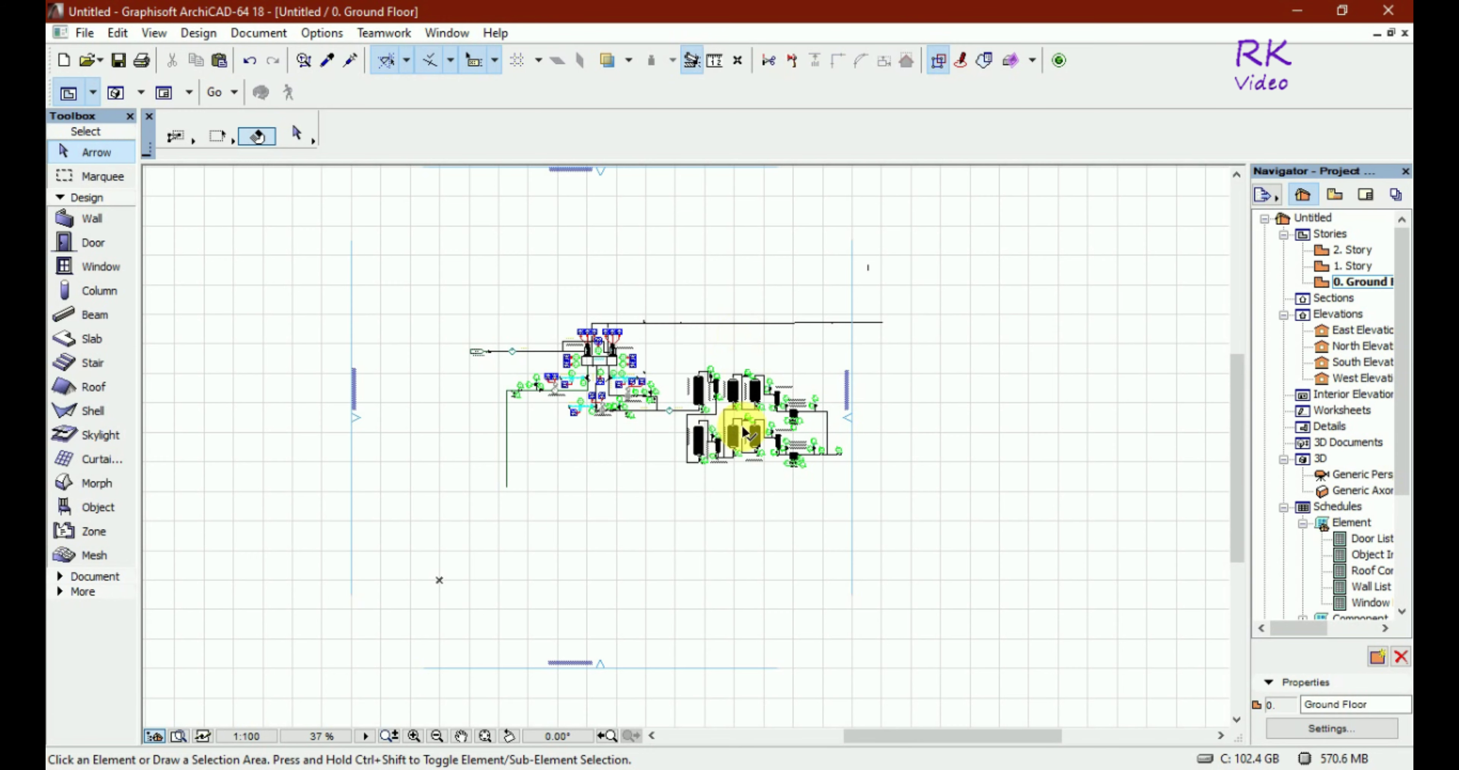
scroll(702, 422, up, 4)
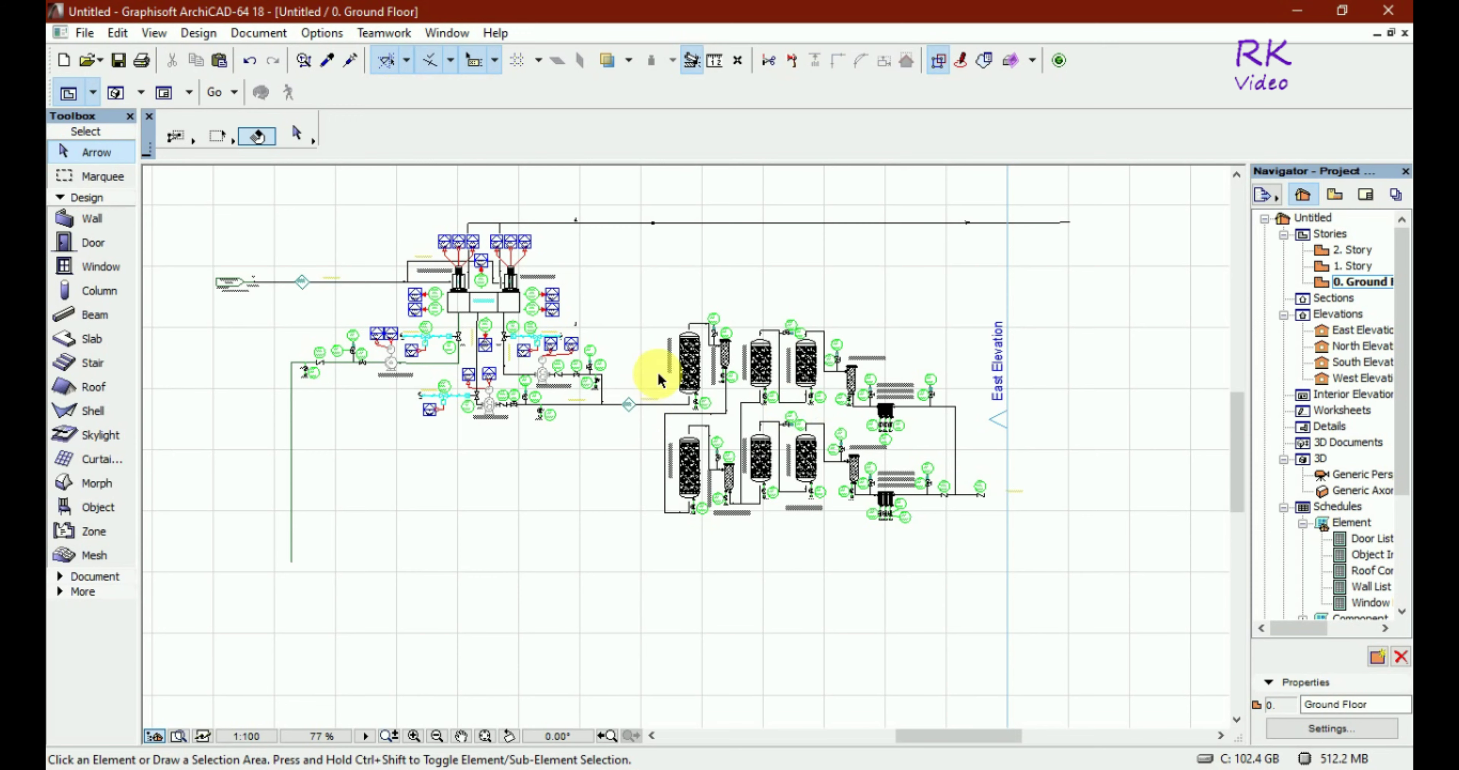
scroll(689, 371, up, 2)
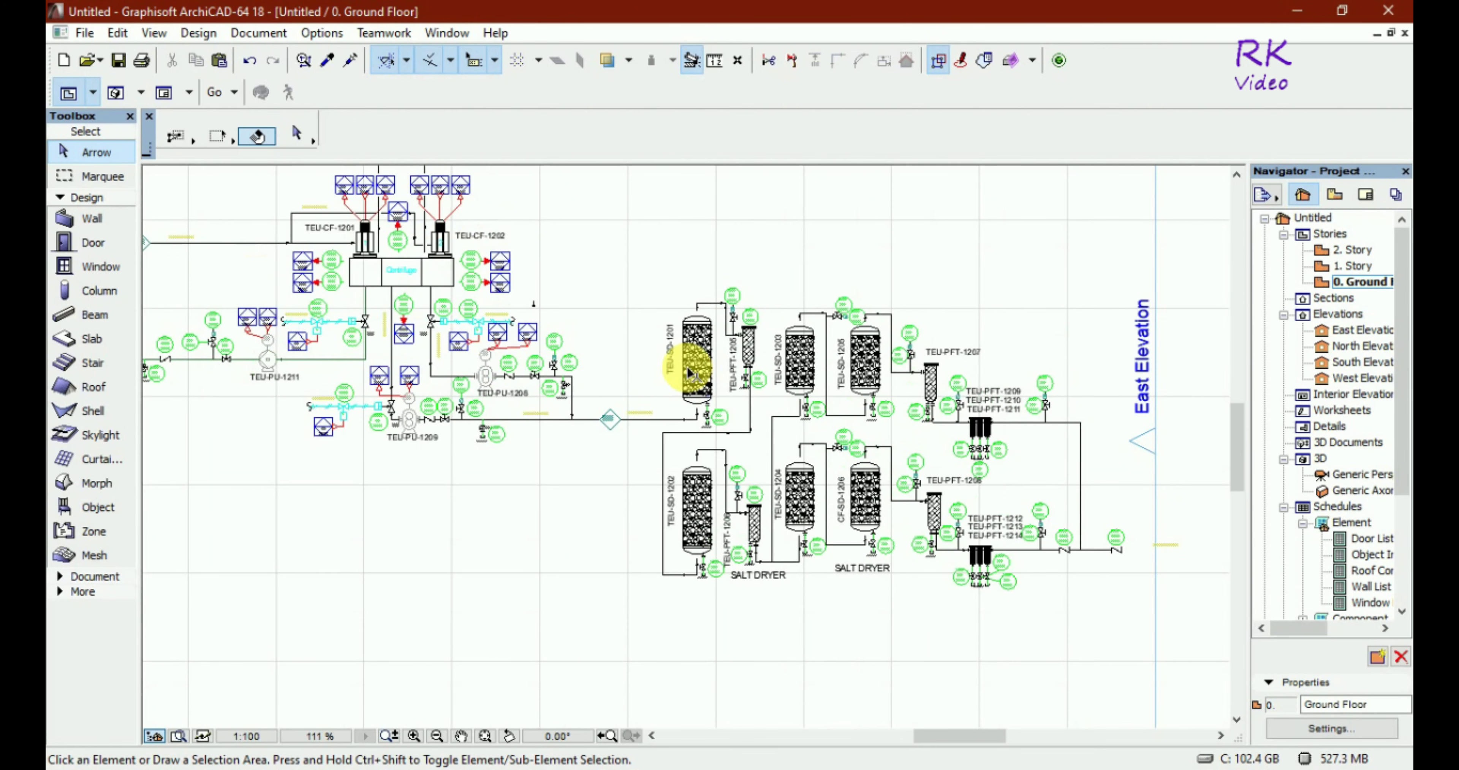
scroll(688, 371, up, 2)
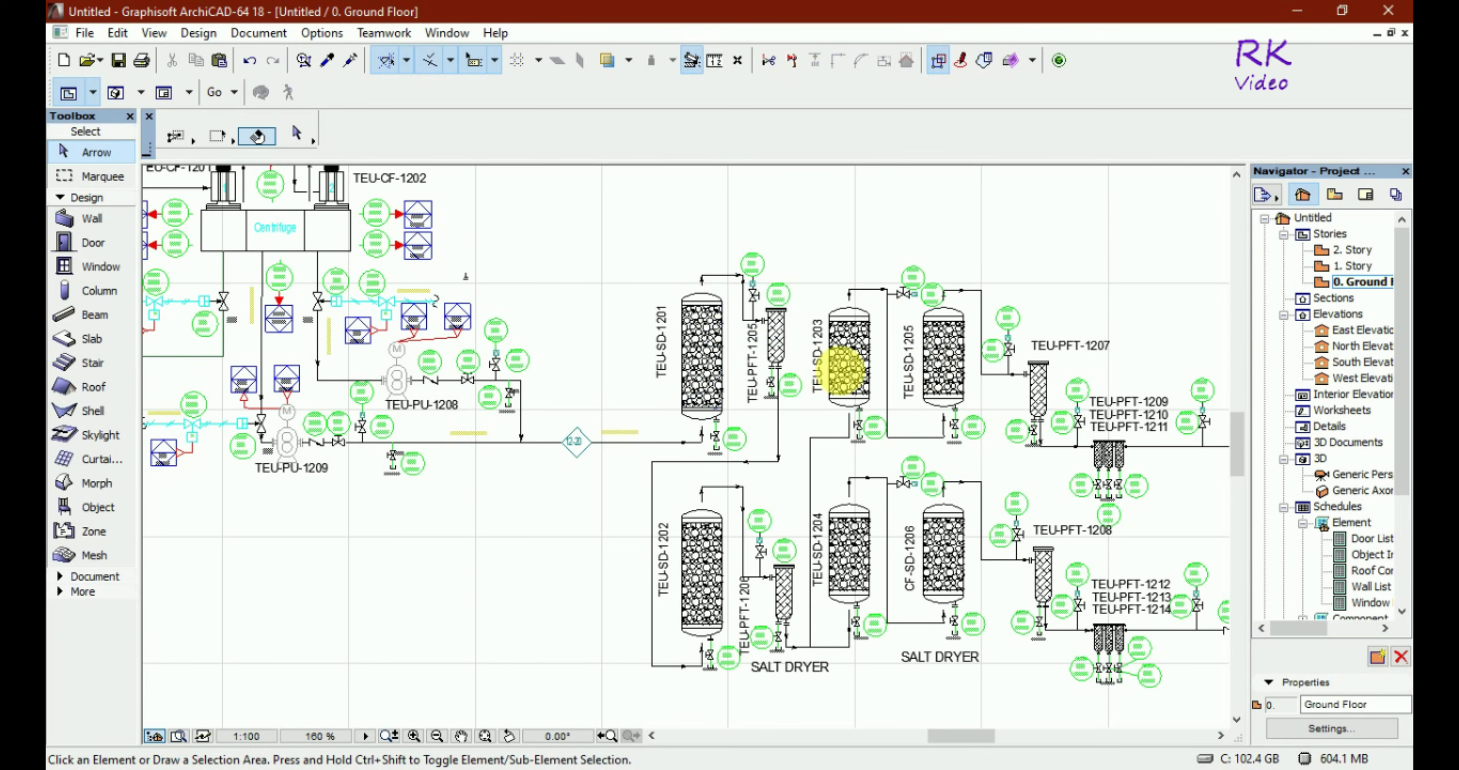
scroll(705, 422, down, 1)
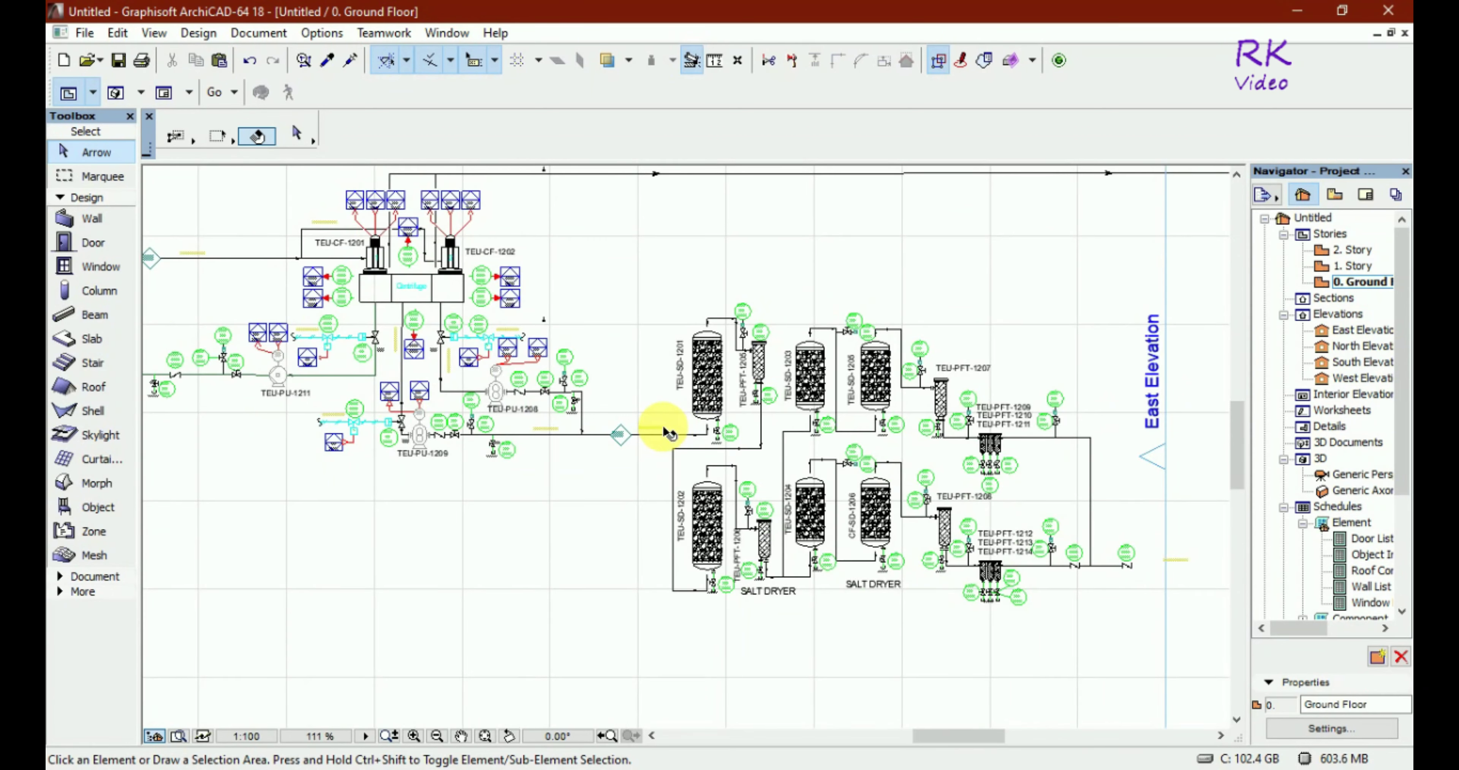
scroll(668, 436, down, 3)
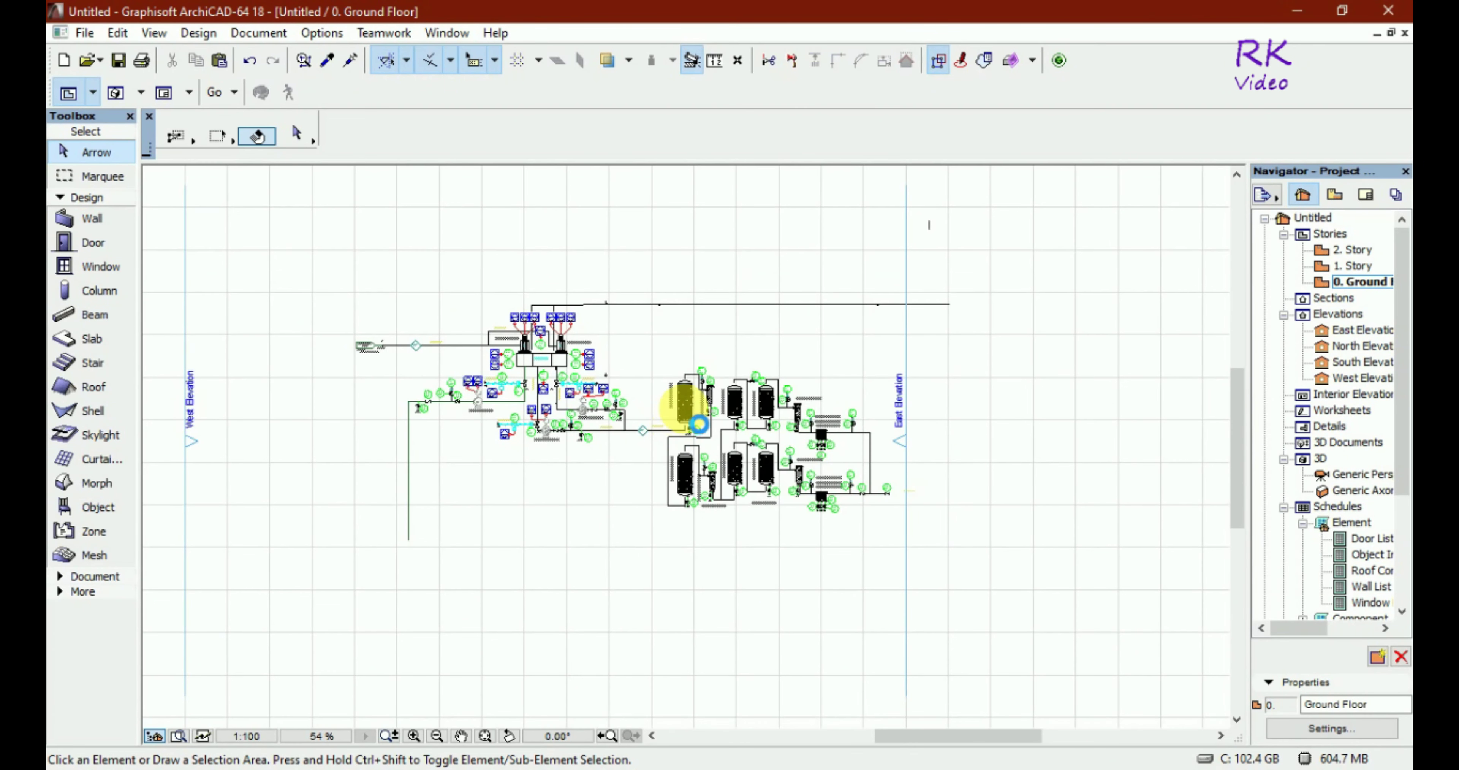
Step: Select the whole imported drawing and move it down and to the left, between the West and East Elevation markers
click(888, 544)
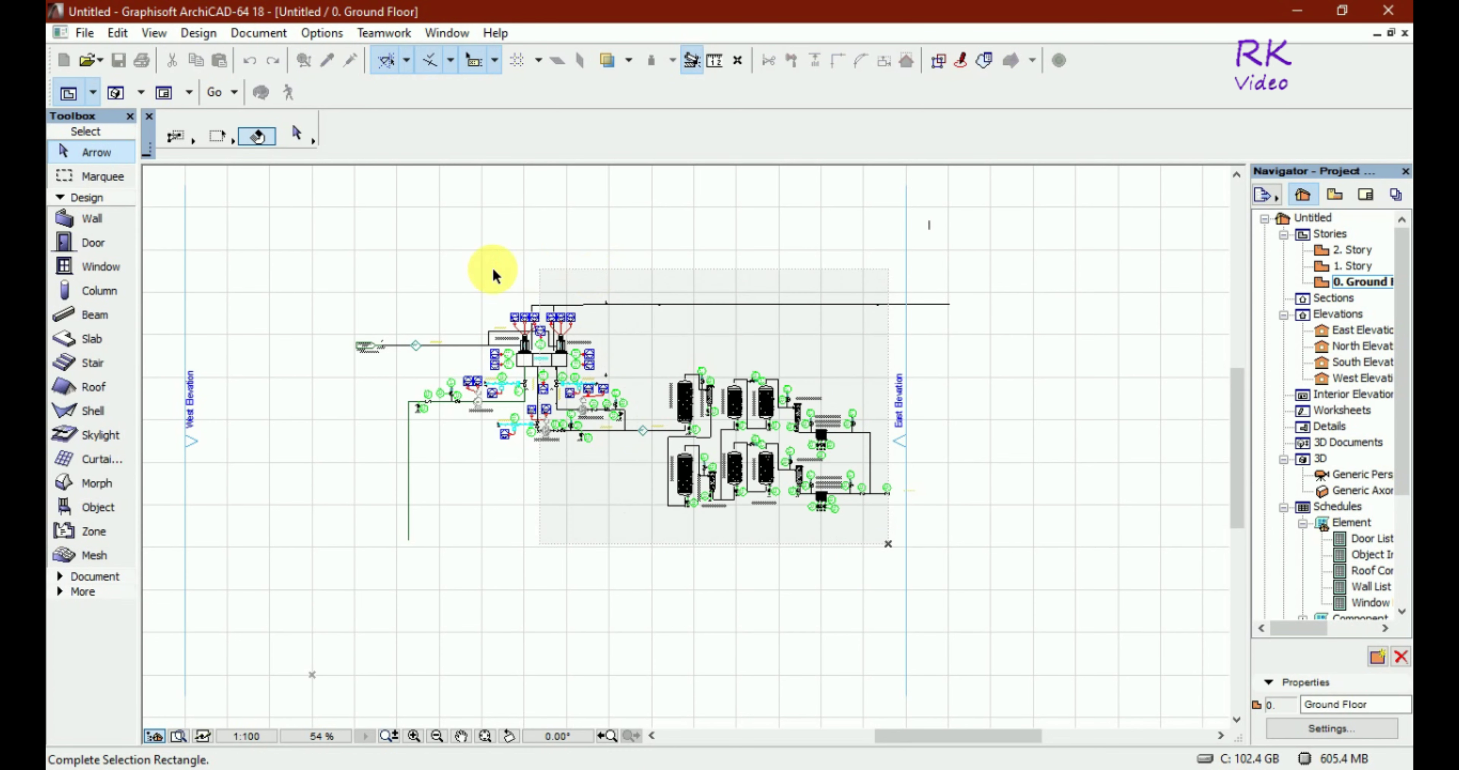
click(324, 283)
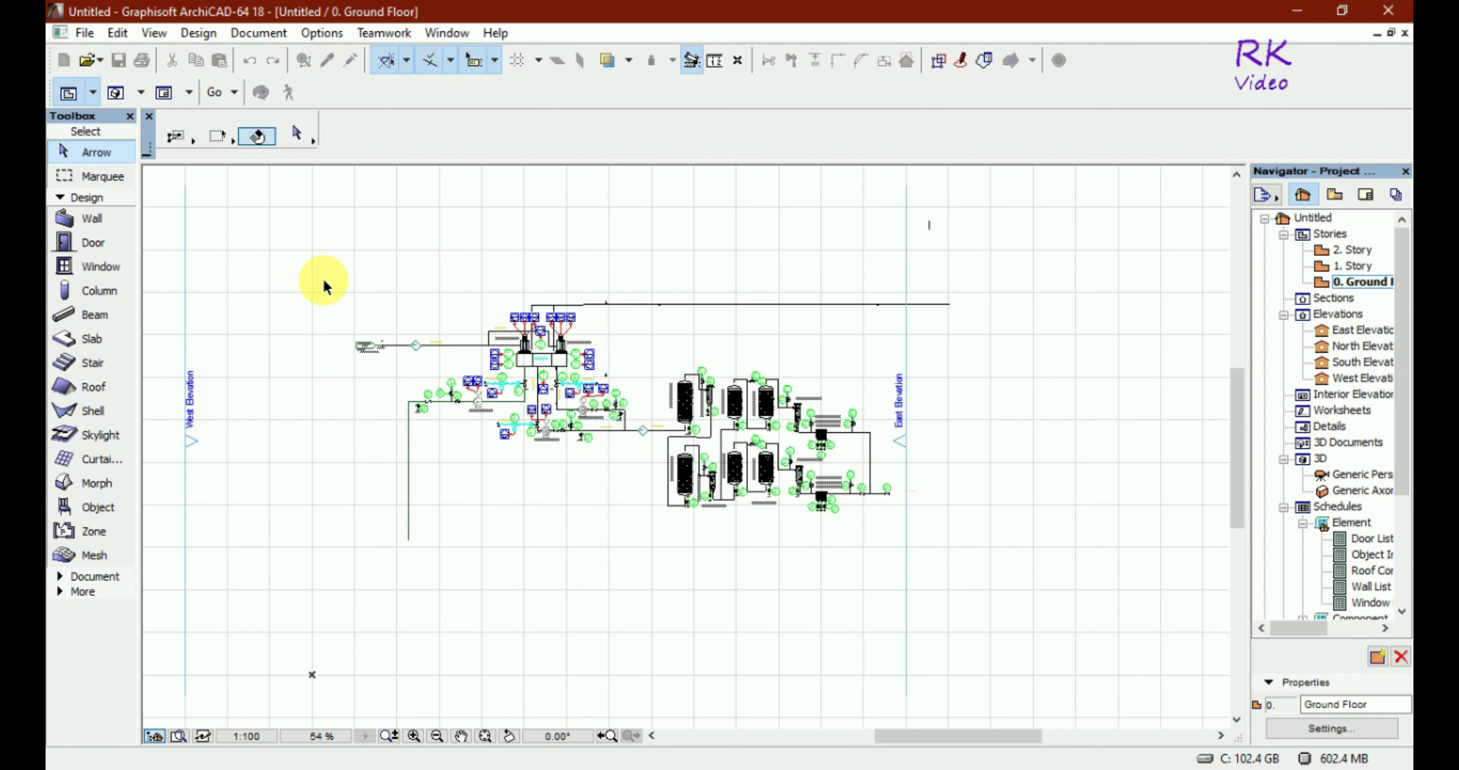
key(ctrl+a)
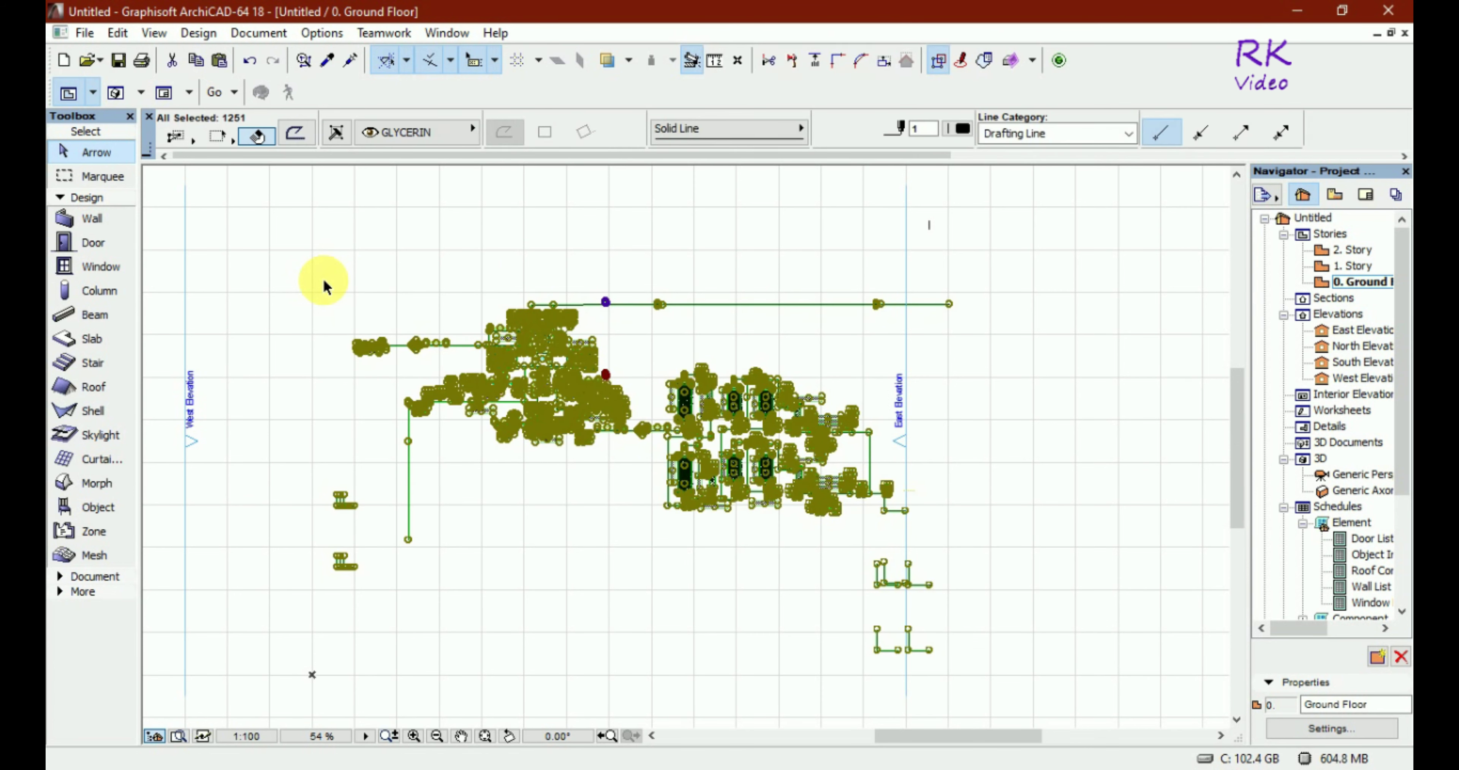
key(ctrl+d)
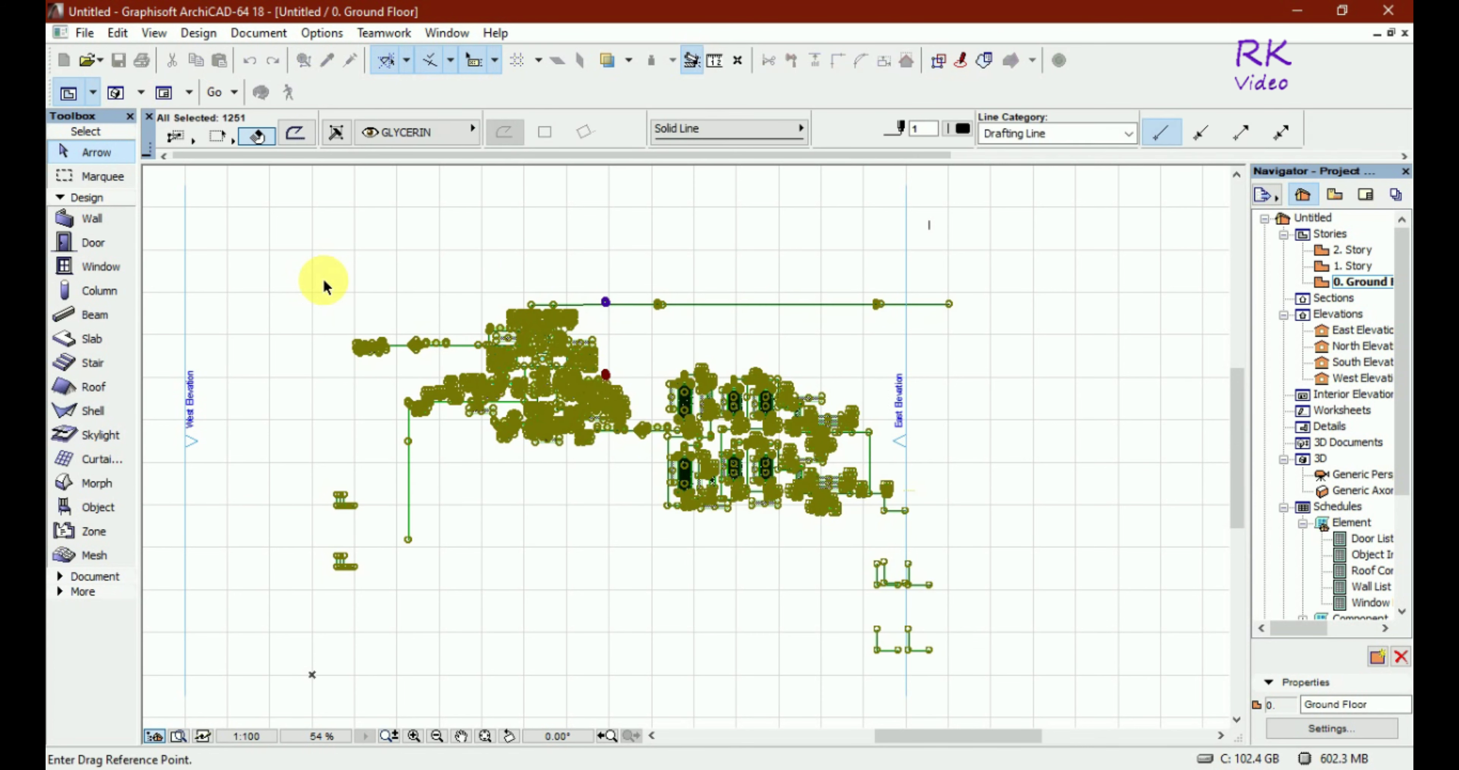
click(340, 566)
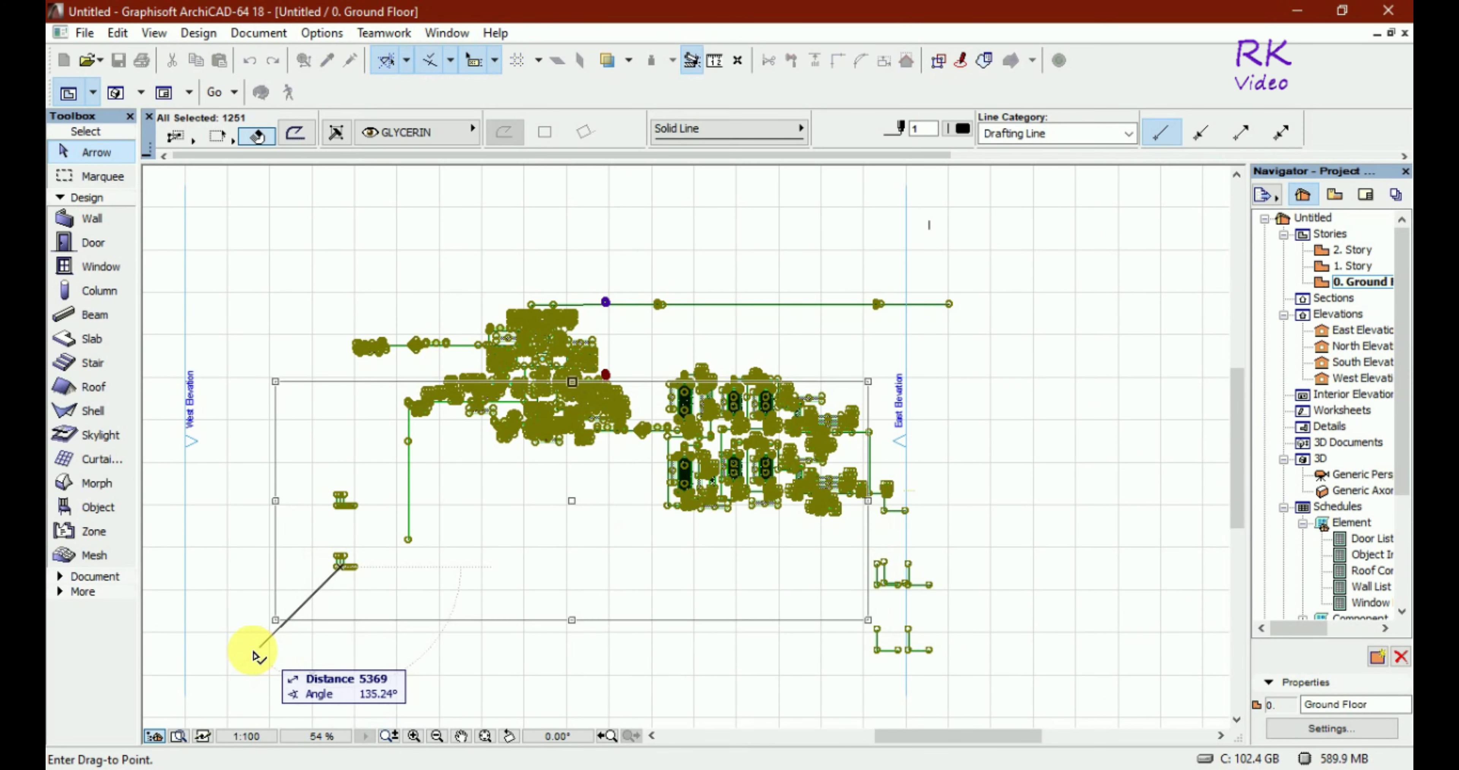
key(Escape)
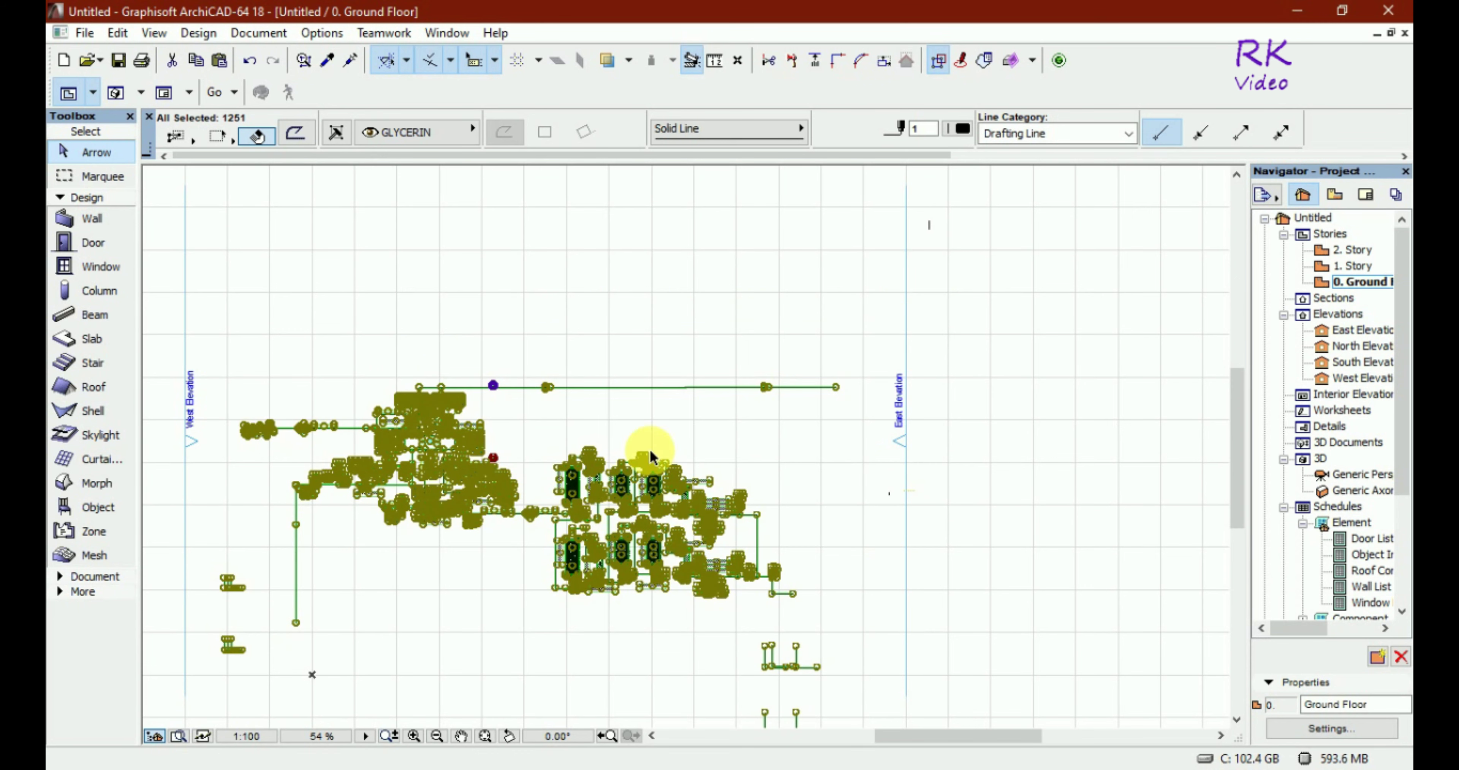
click(691, 336)
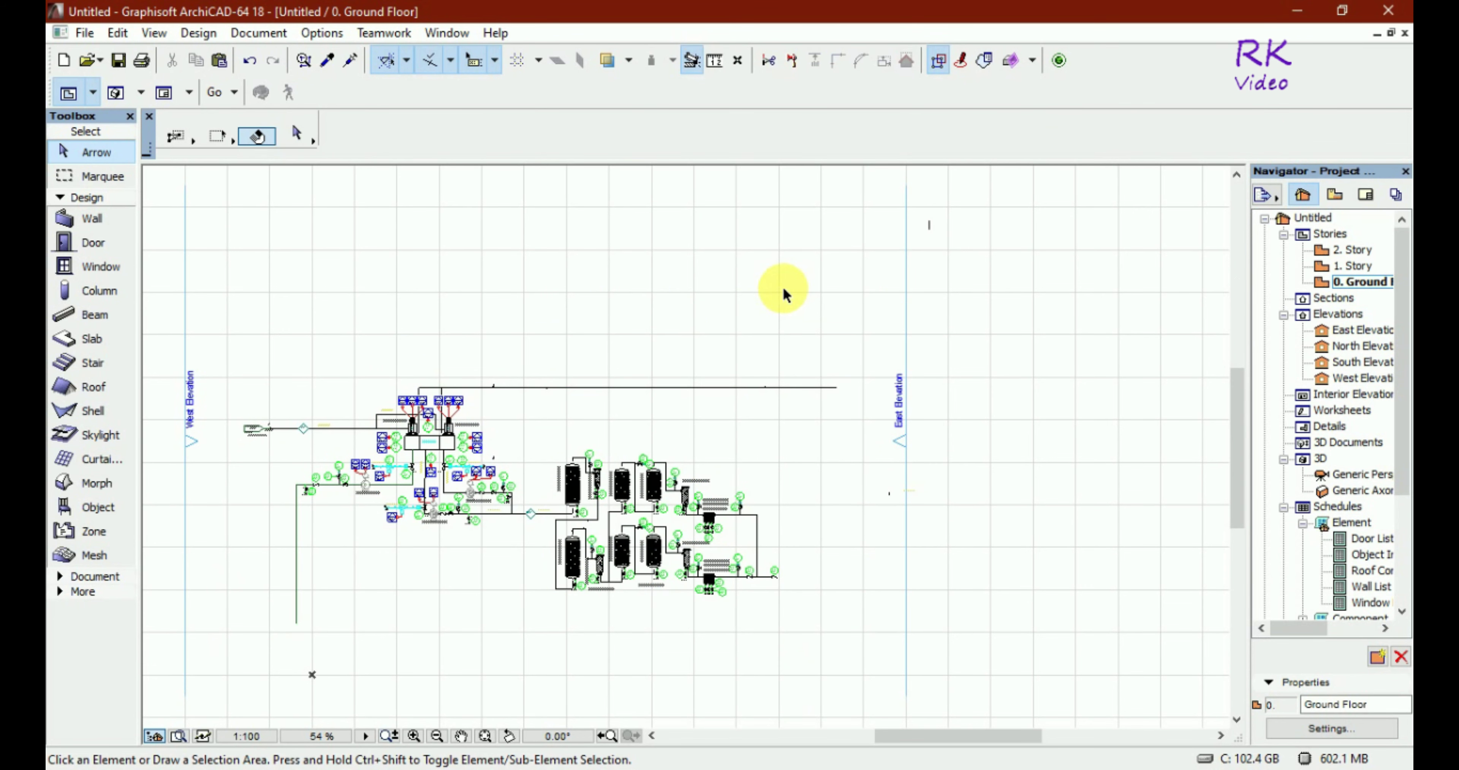
Step: Check the position of the moved drawing within the four elevation markers
scroll(693, 468, down, 1)
scroll(812, 487, down, 1)
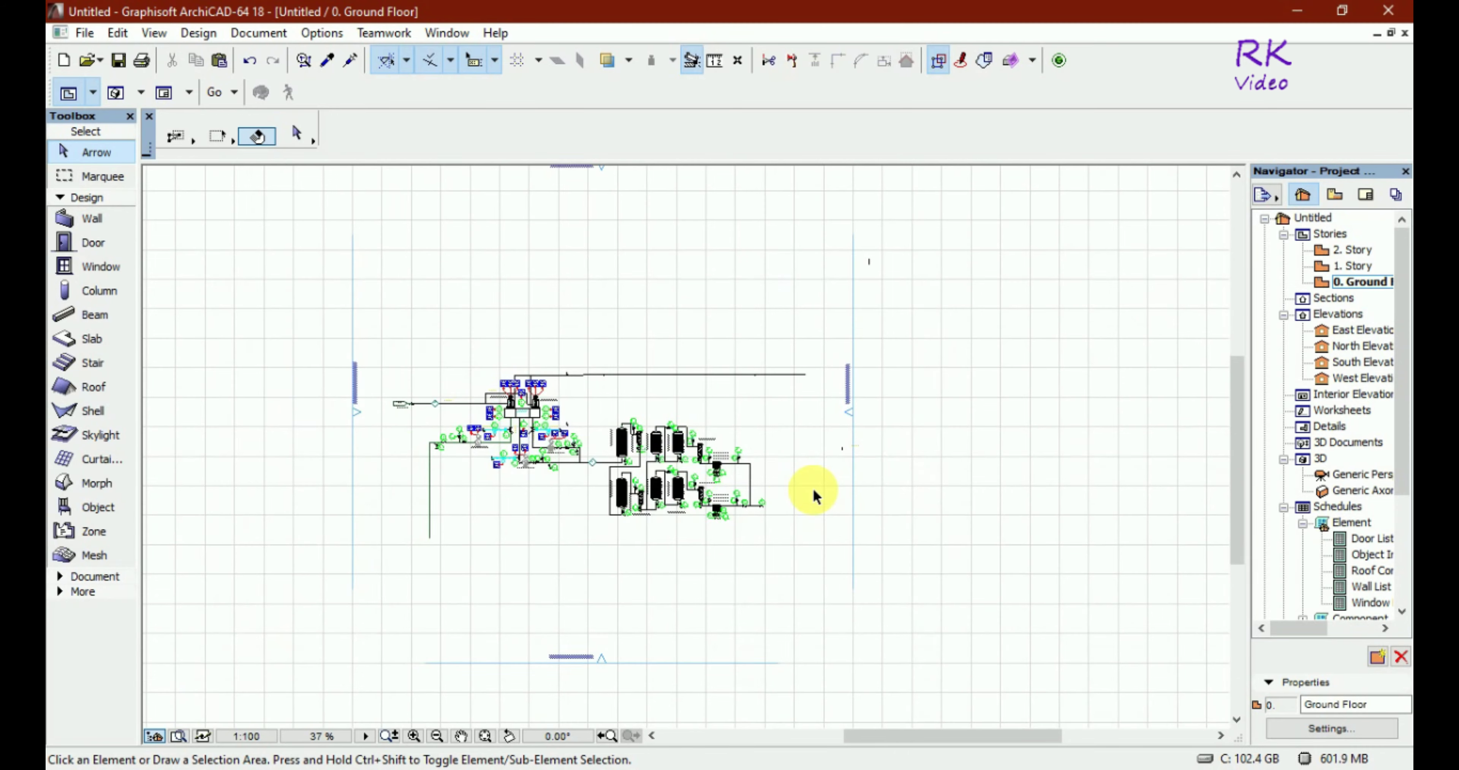
scroll(812, 486, down, 1)
scroll(812, 486, down, 1)
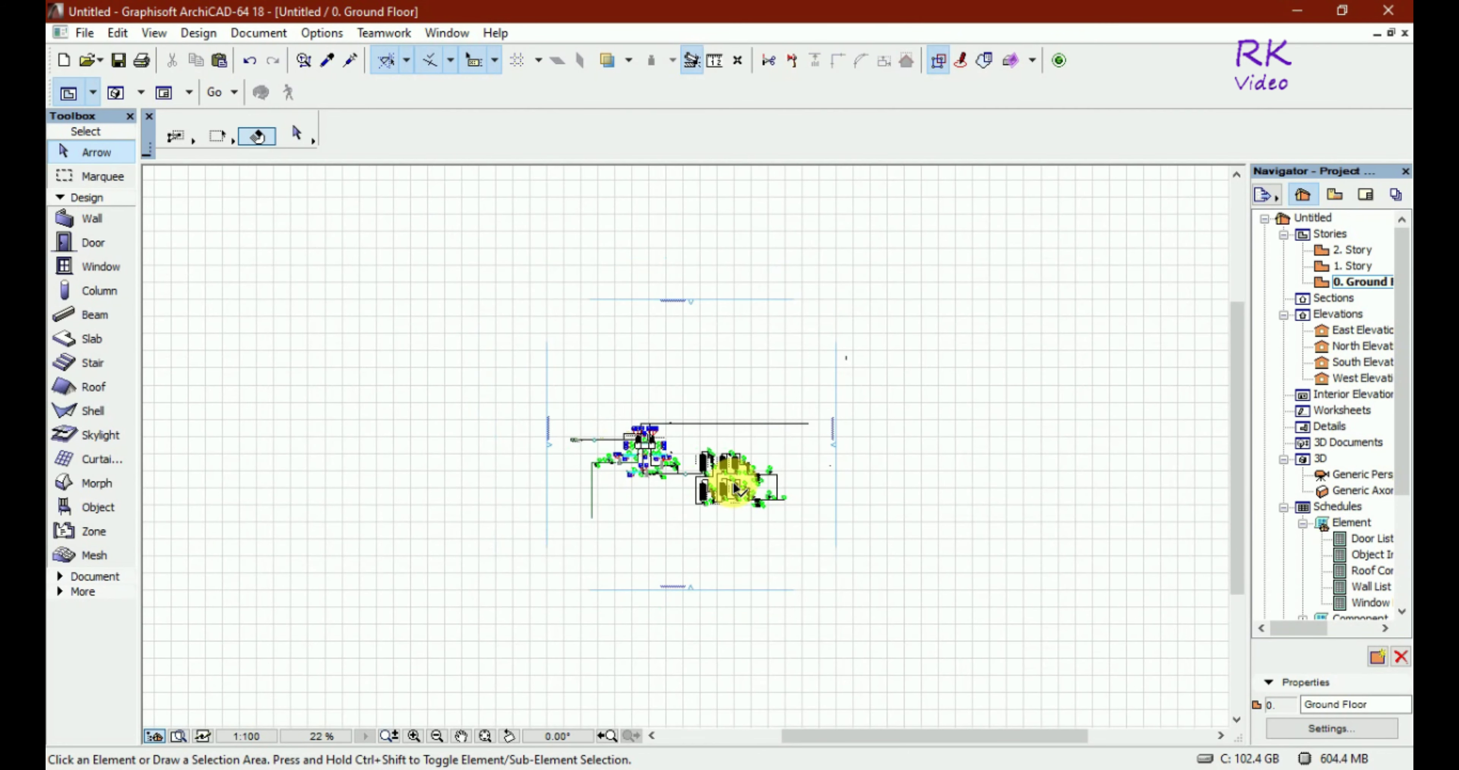
scroll(708, 484, up, 2)
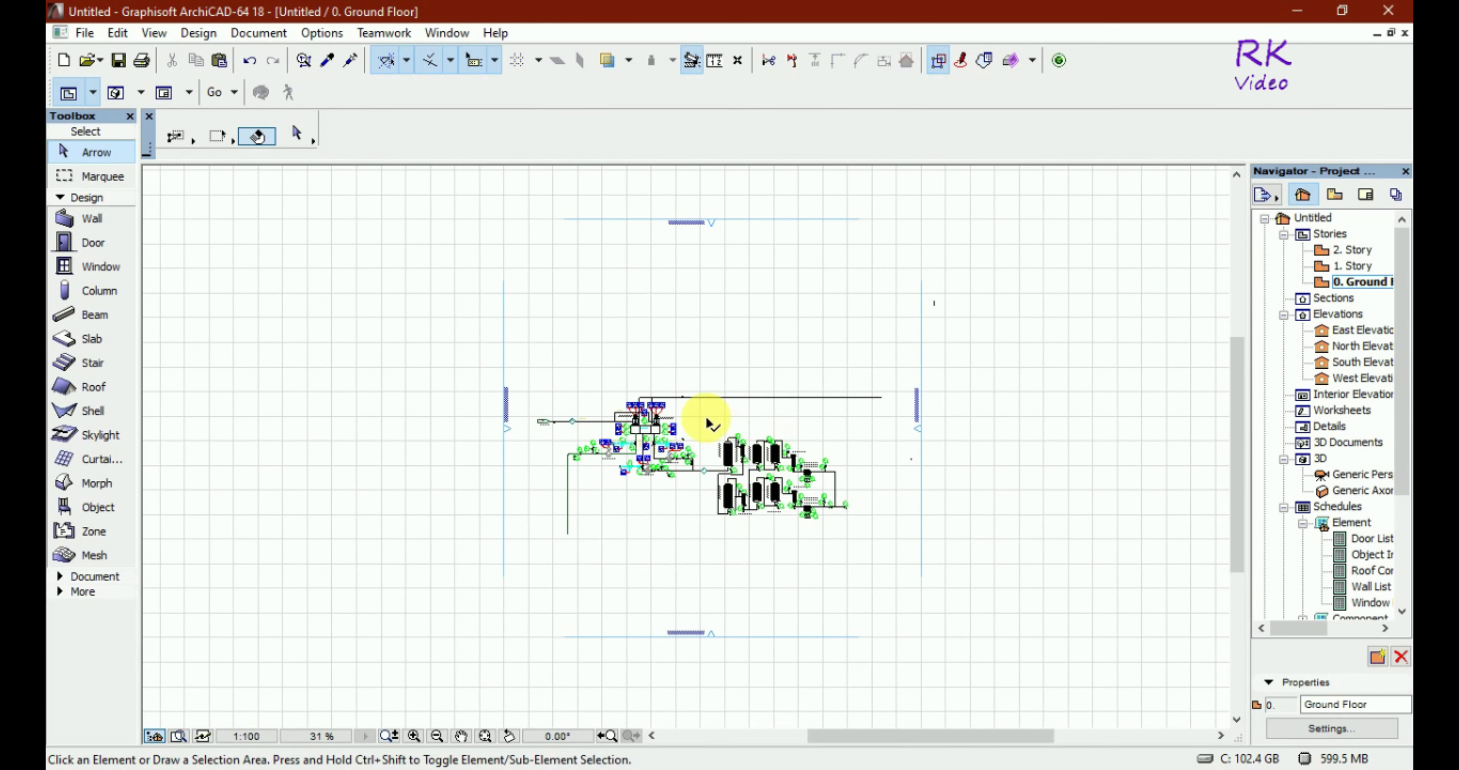